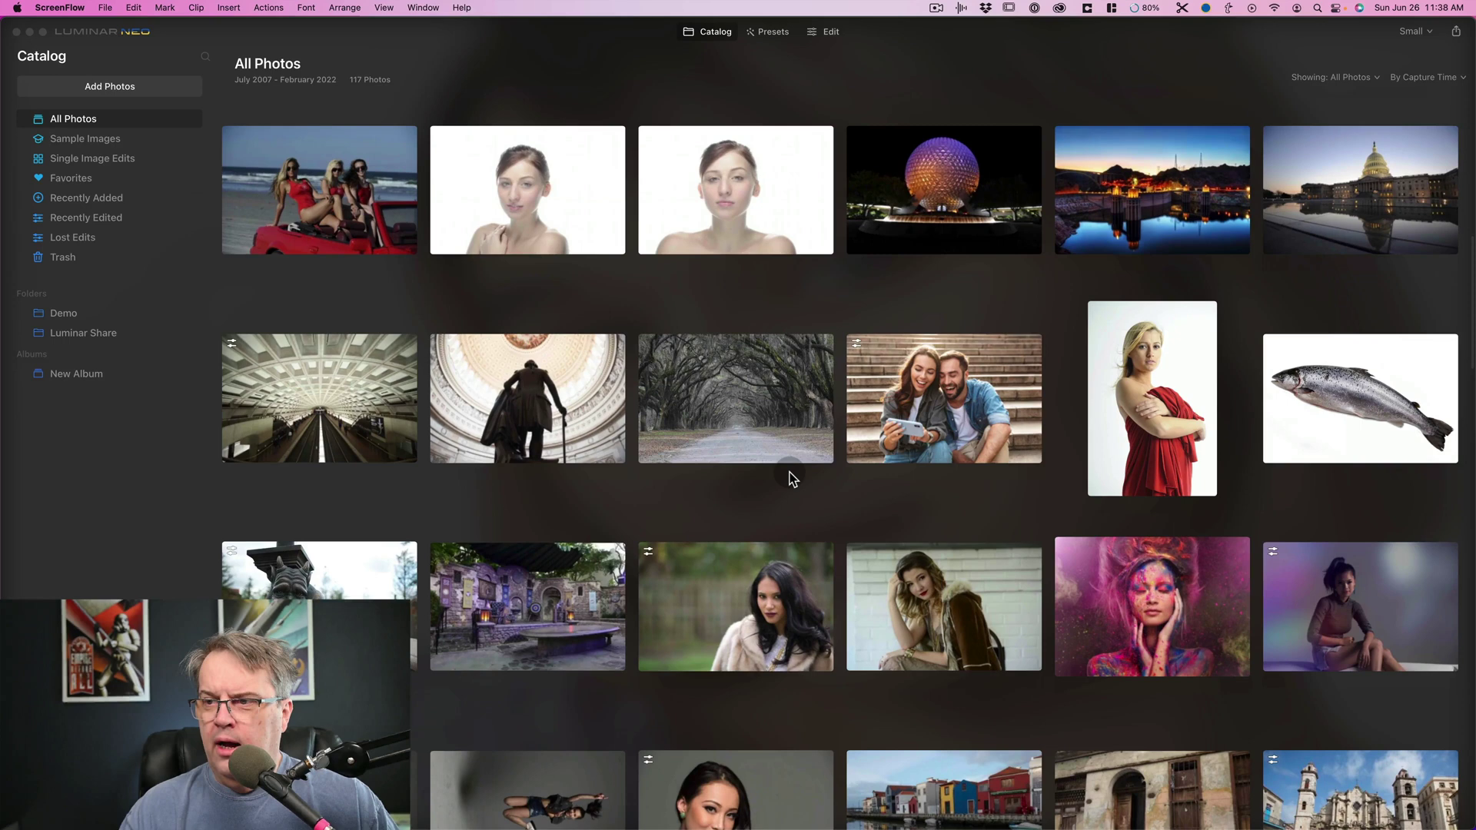
Step: Pick the laughing couple on the stone steps from the Catalog and open it in Edit
scroll(790, 472, "down", 2)
left_click(937, 353)
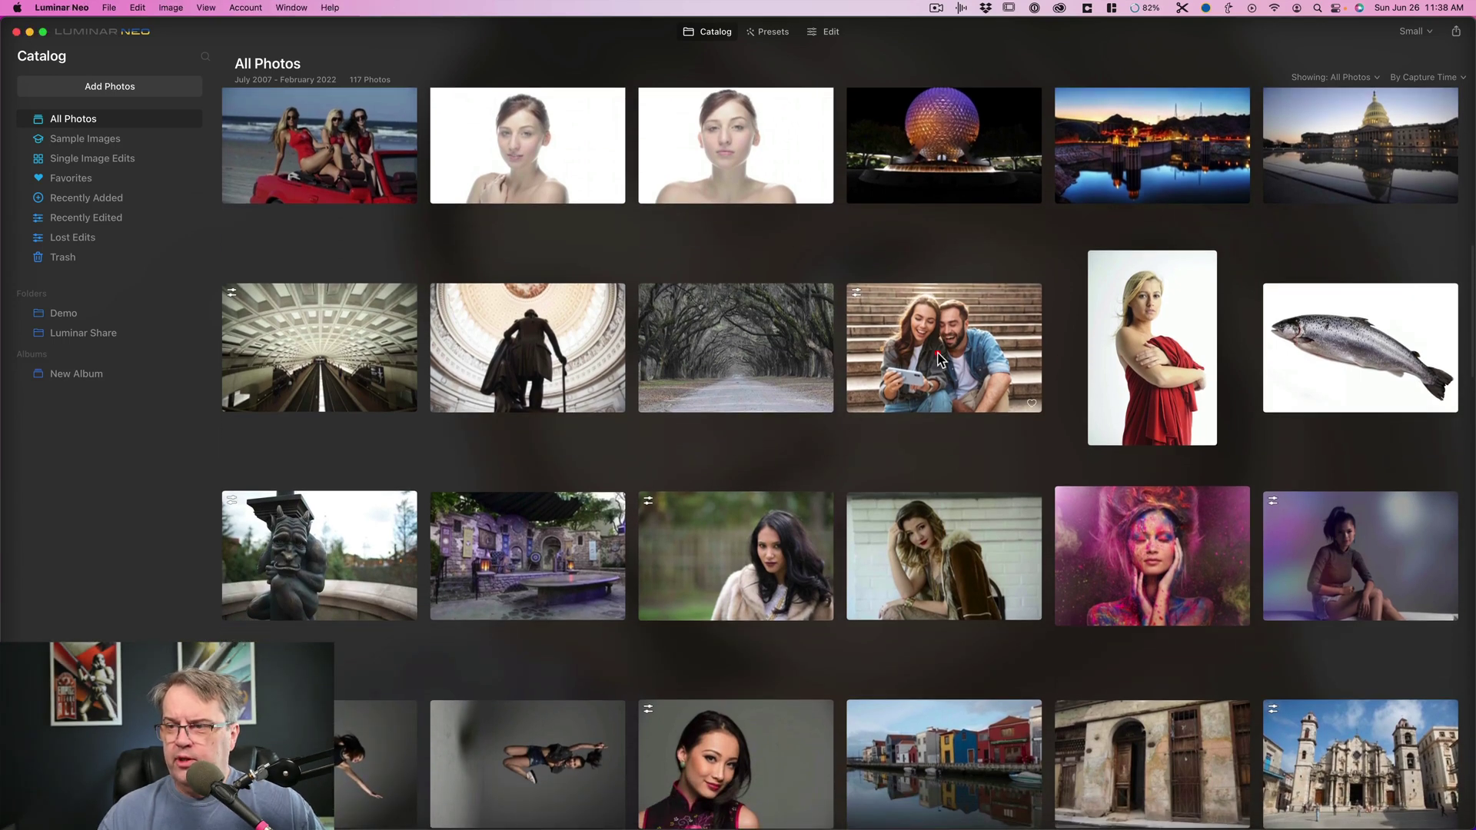
scroll(948, 335, "up", 1)
left_click(948, 339)
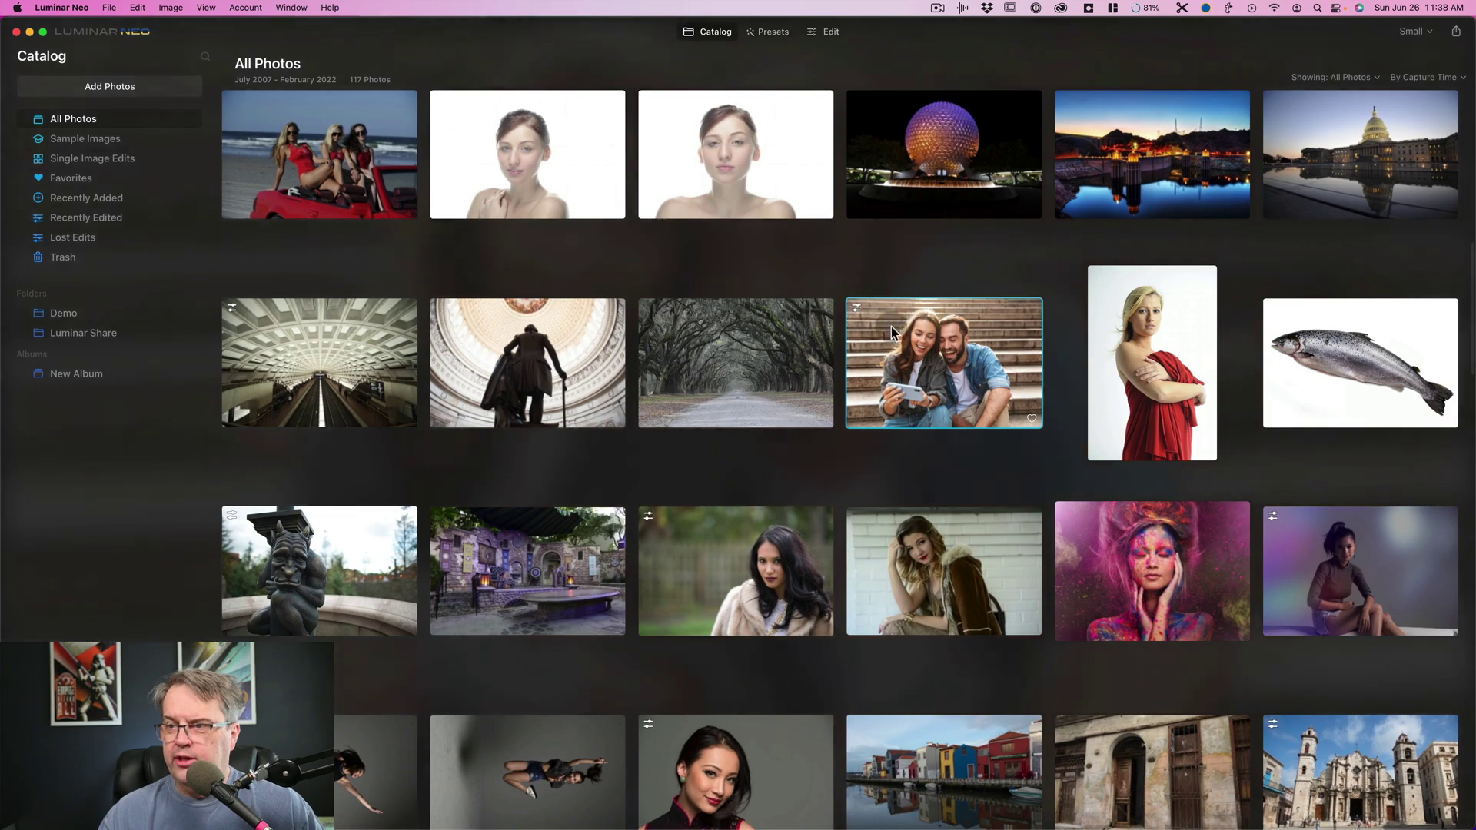
left_click(827, 33)
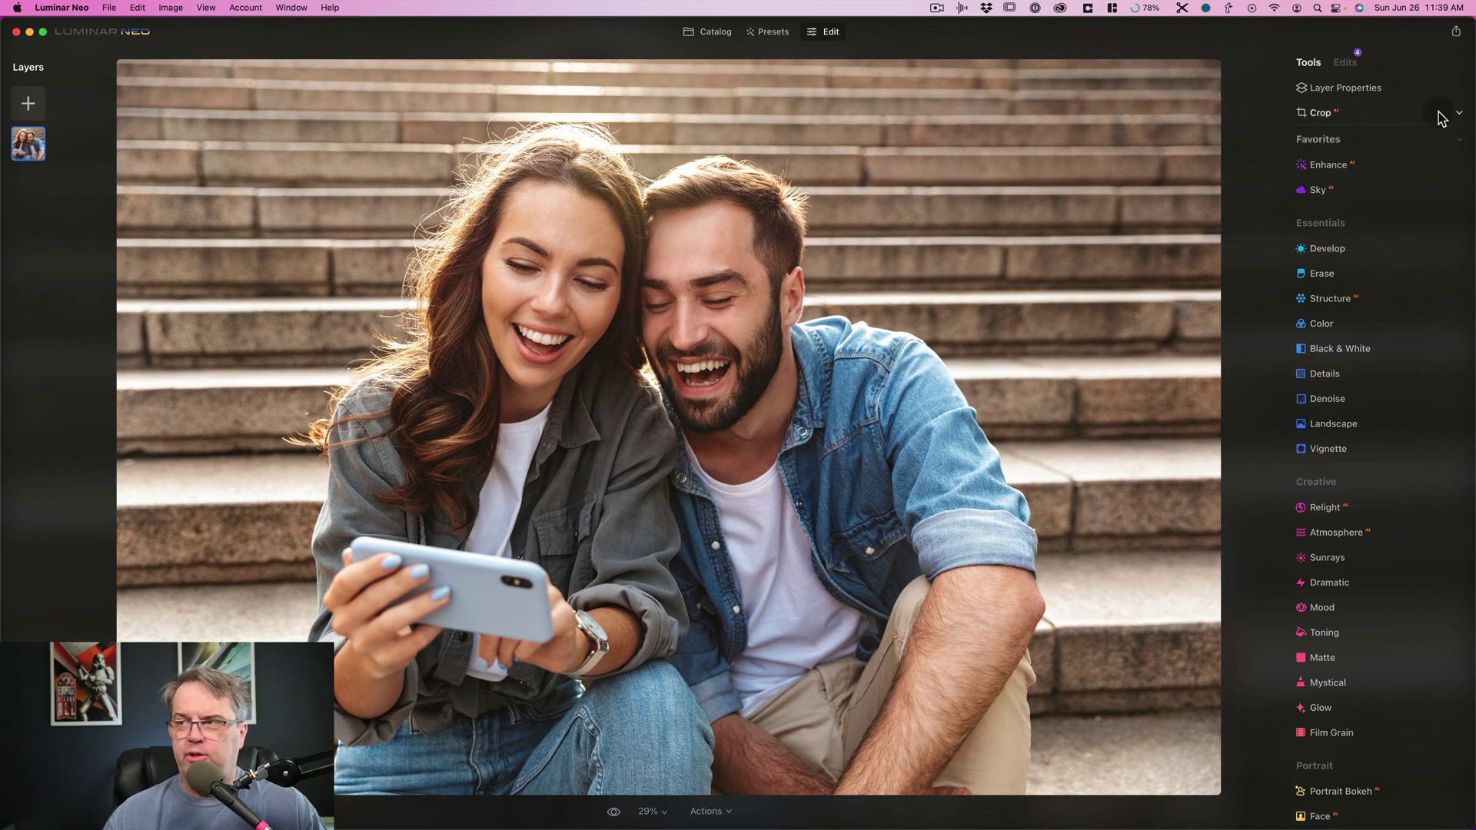
Step: Remove the steps background with Layer Properties Masking > Portrait Background > Remove
left_click(1460, 93)
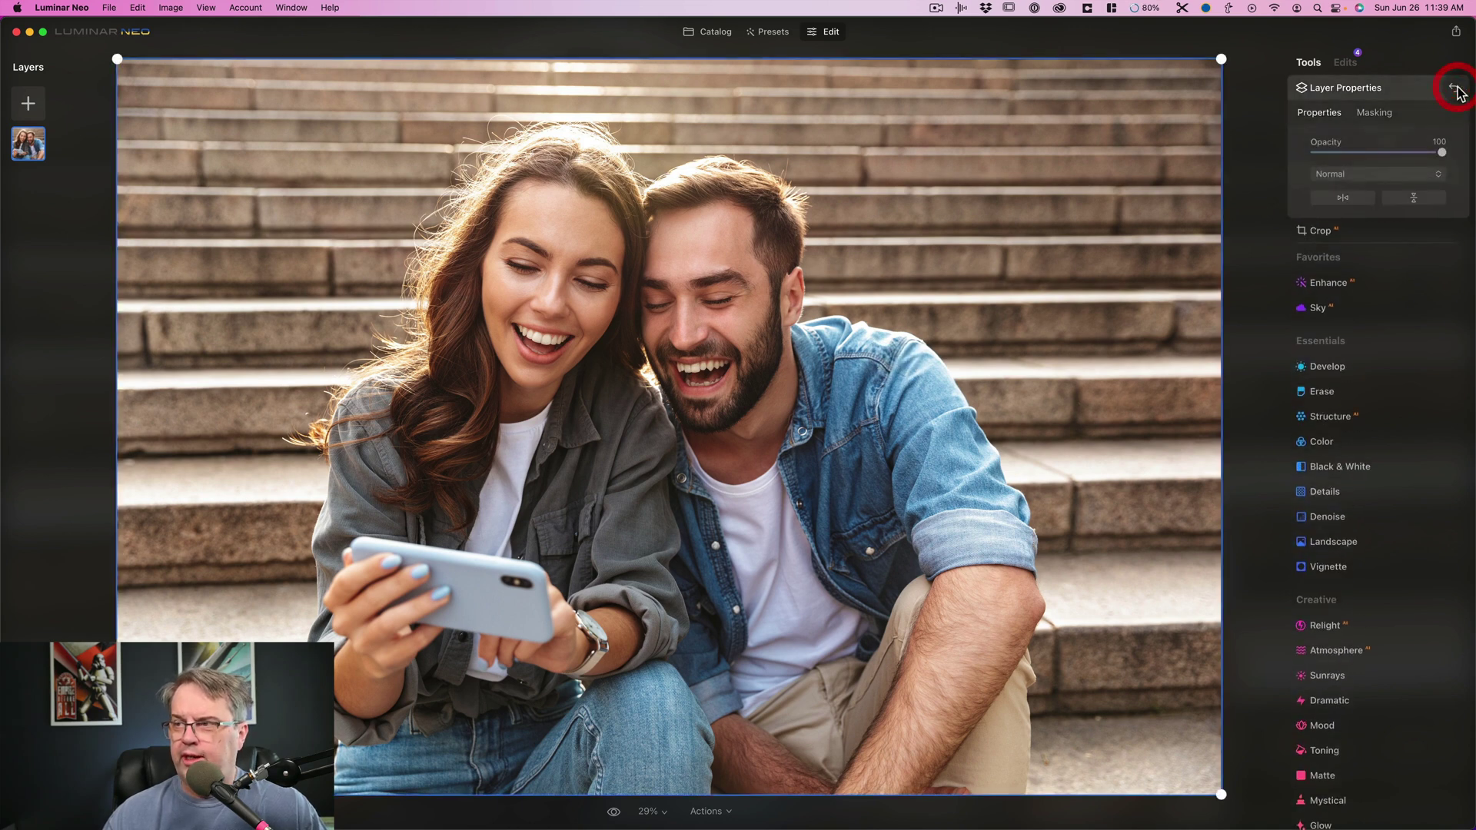
left_click(1384, 116)
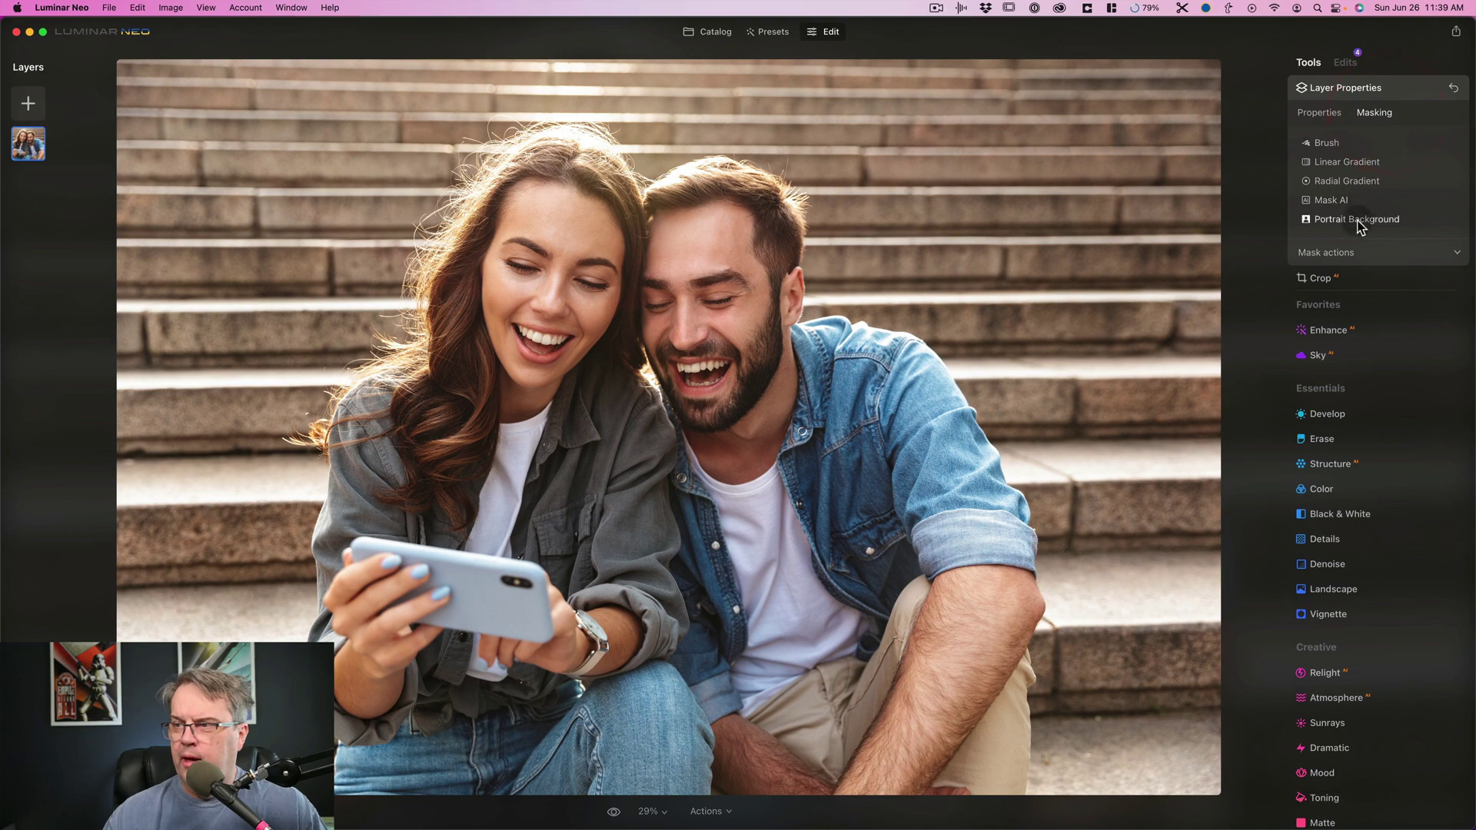
left_click(1357, 224)
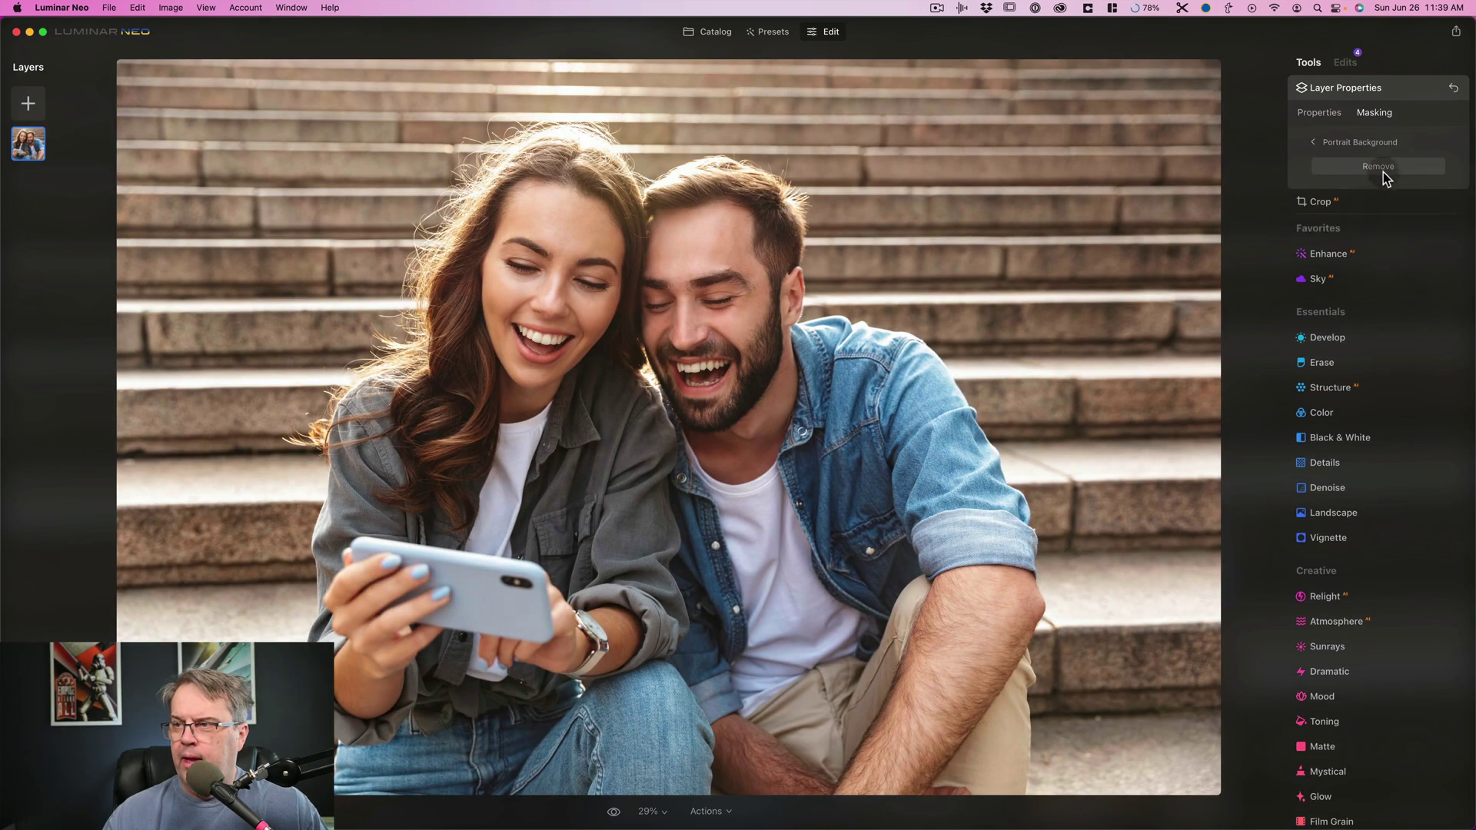
left_click(1382, 170)
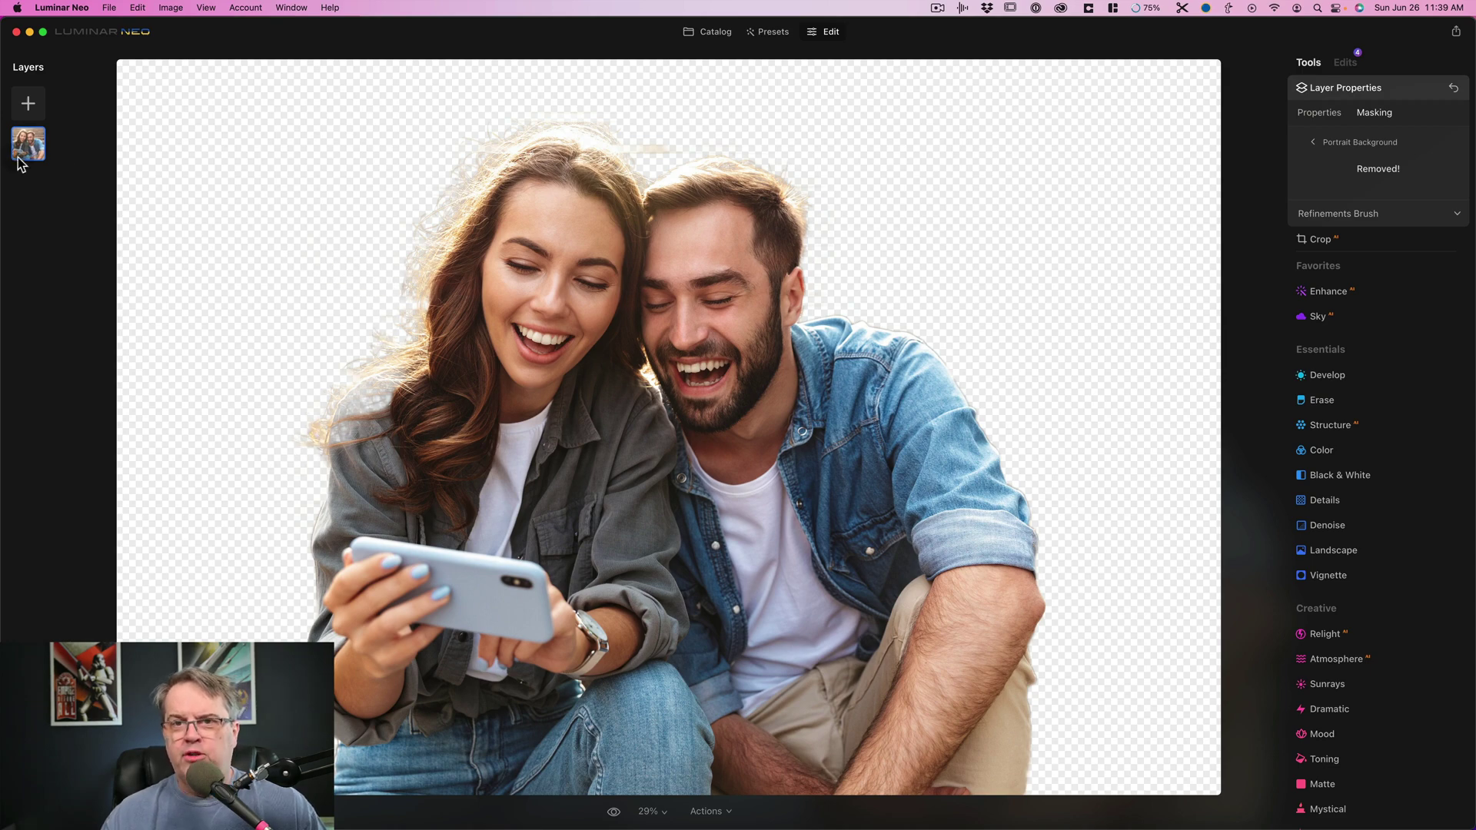
Step: Add the green-beige texture from My Images at 100% opacity, placed below the couple photo layer
left_click(27, 104)
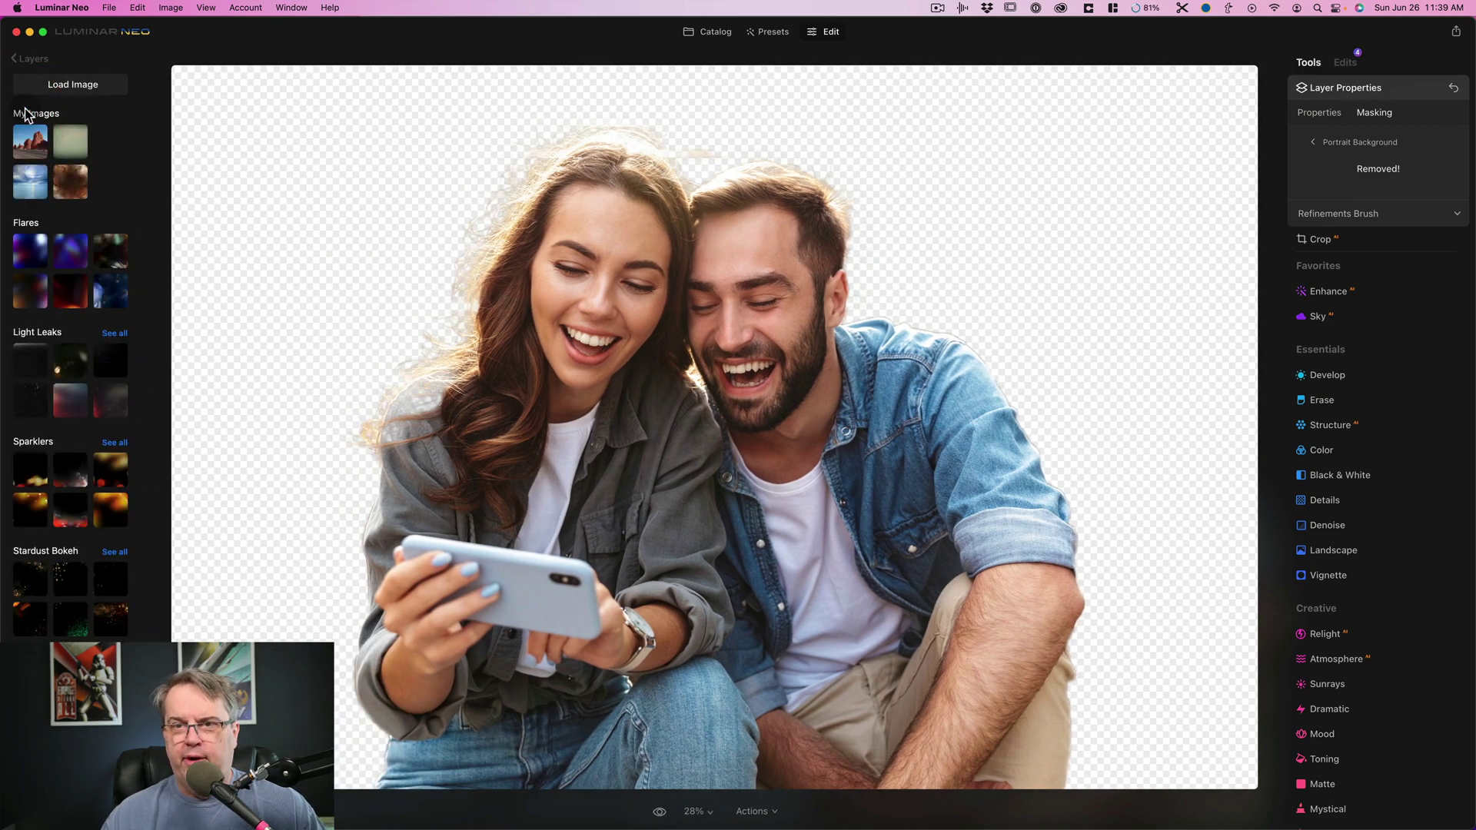
left_click(70, 141)
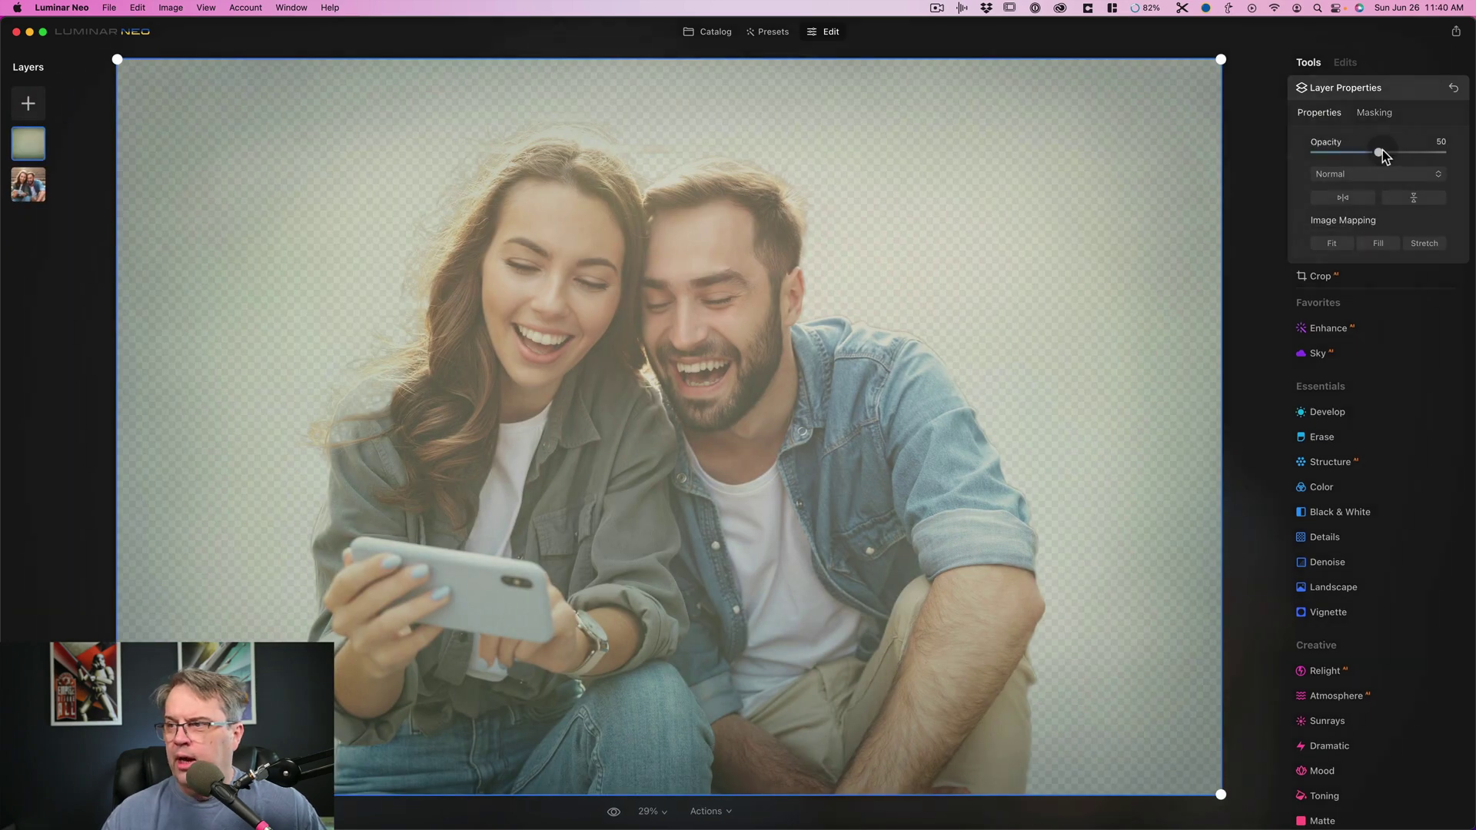
left_click_drag(1378, 153, 1441, 152)
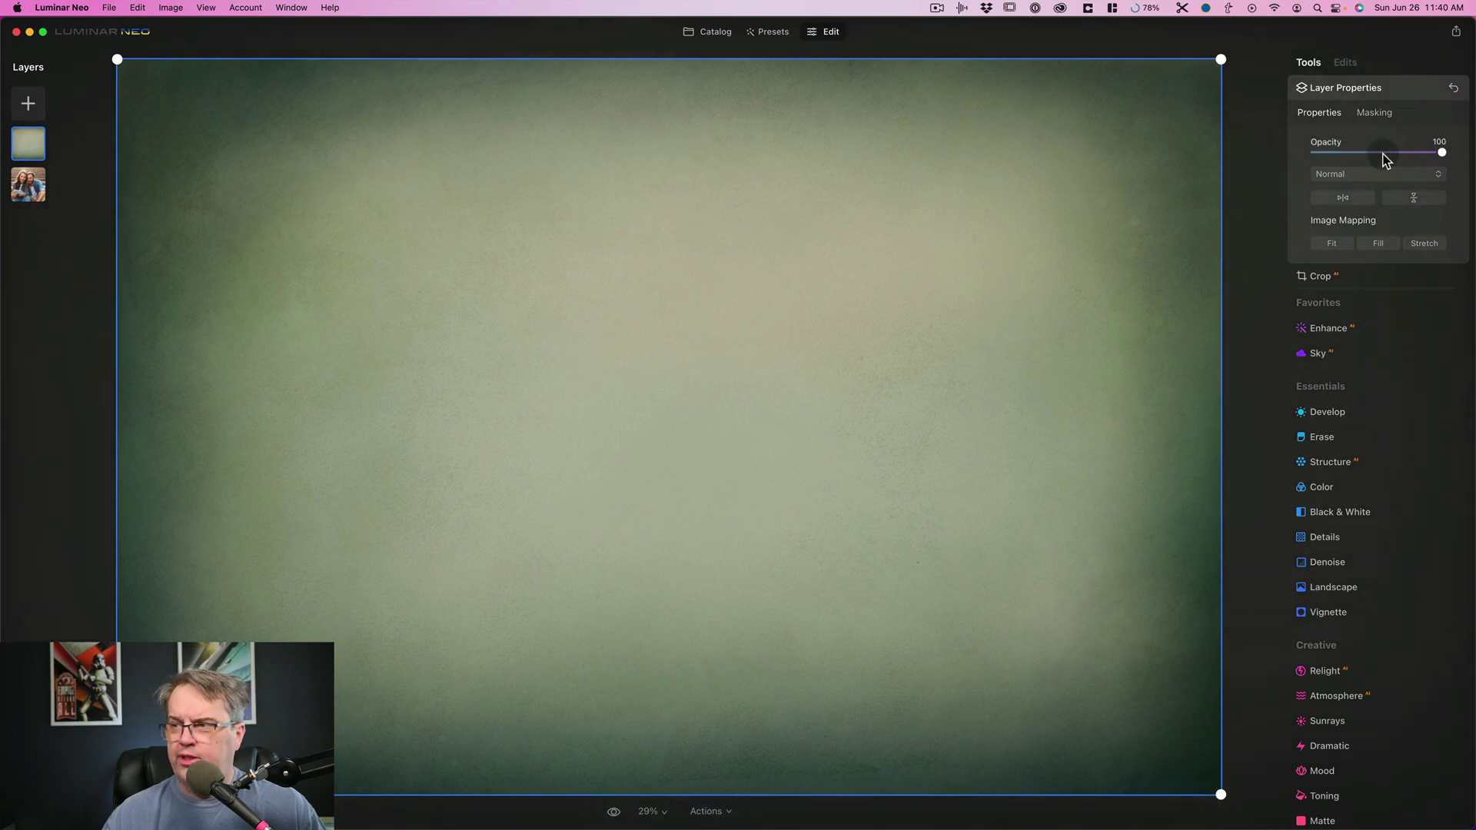
left_click_drag(28, 144, 27, 186)
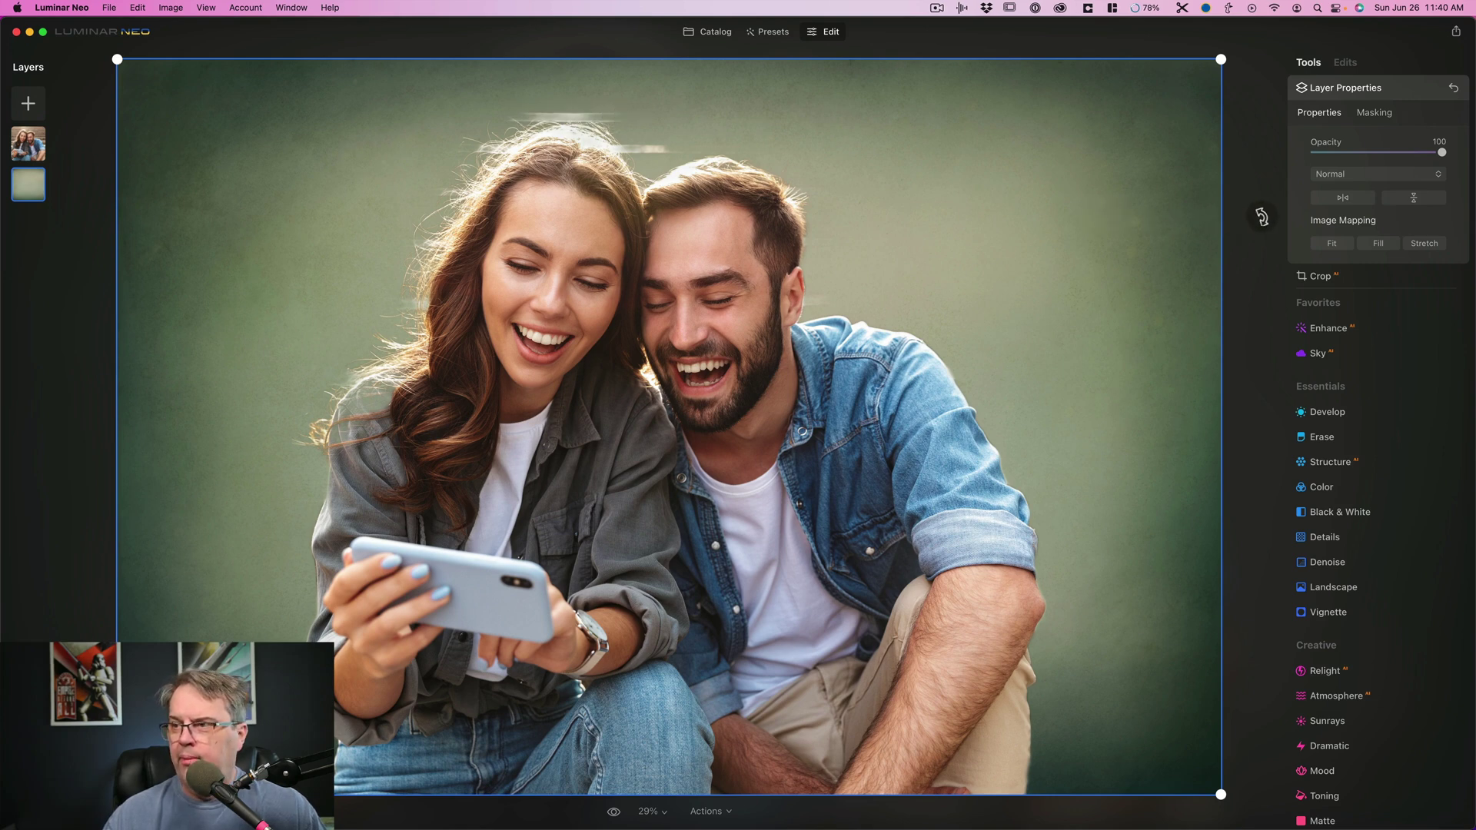
Step: Reapply Portrait Background removal to the couple photo layer
left_click(27, 148)
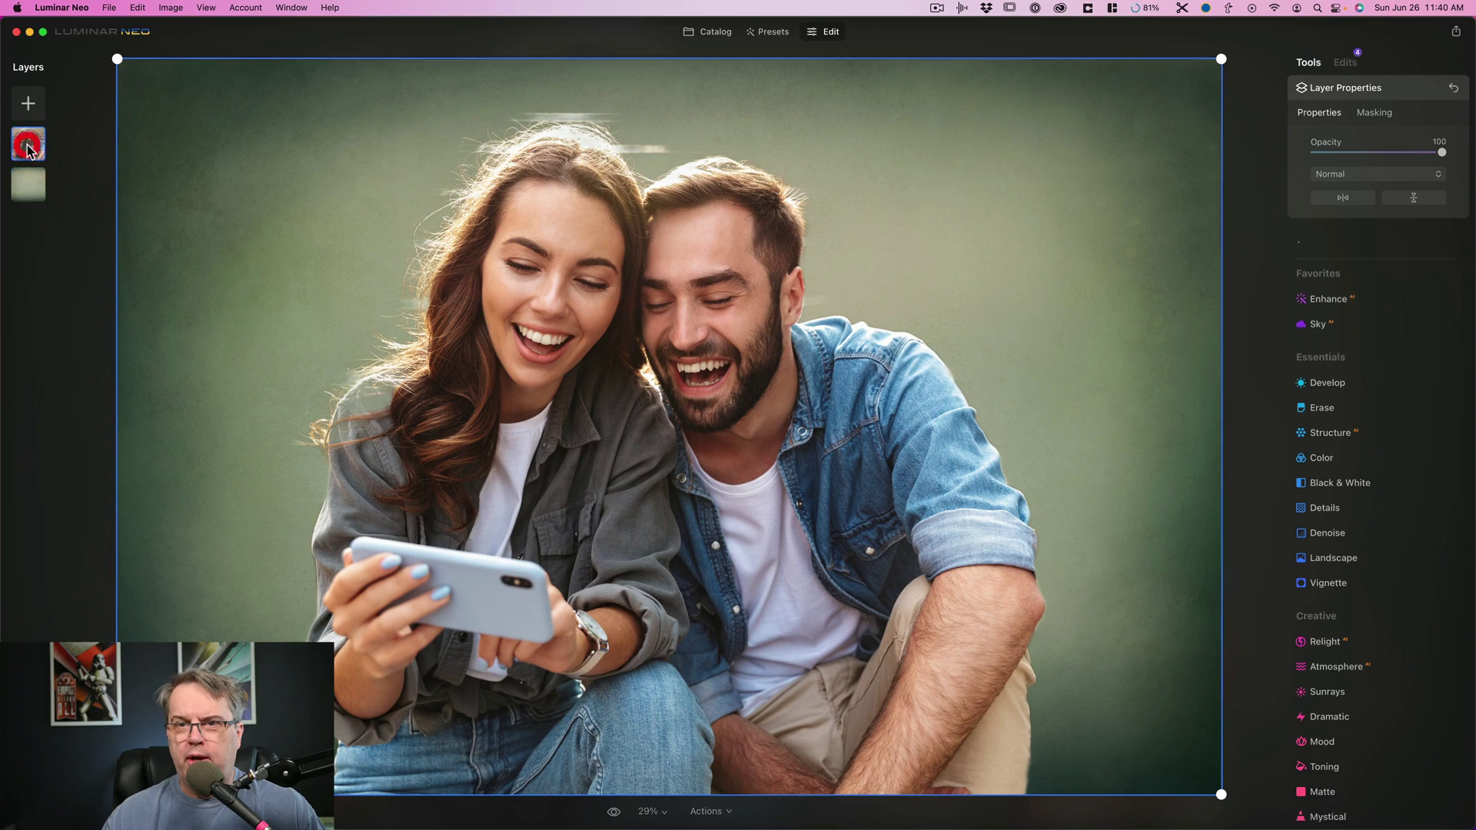
left_click(1391, 115)
left_click(1392, 223)
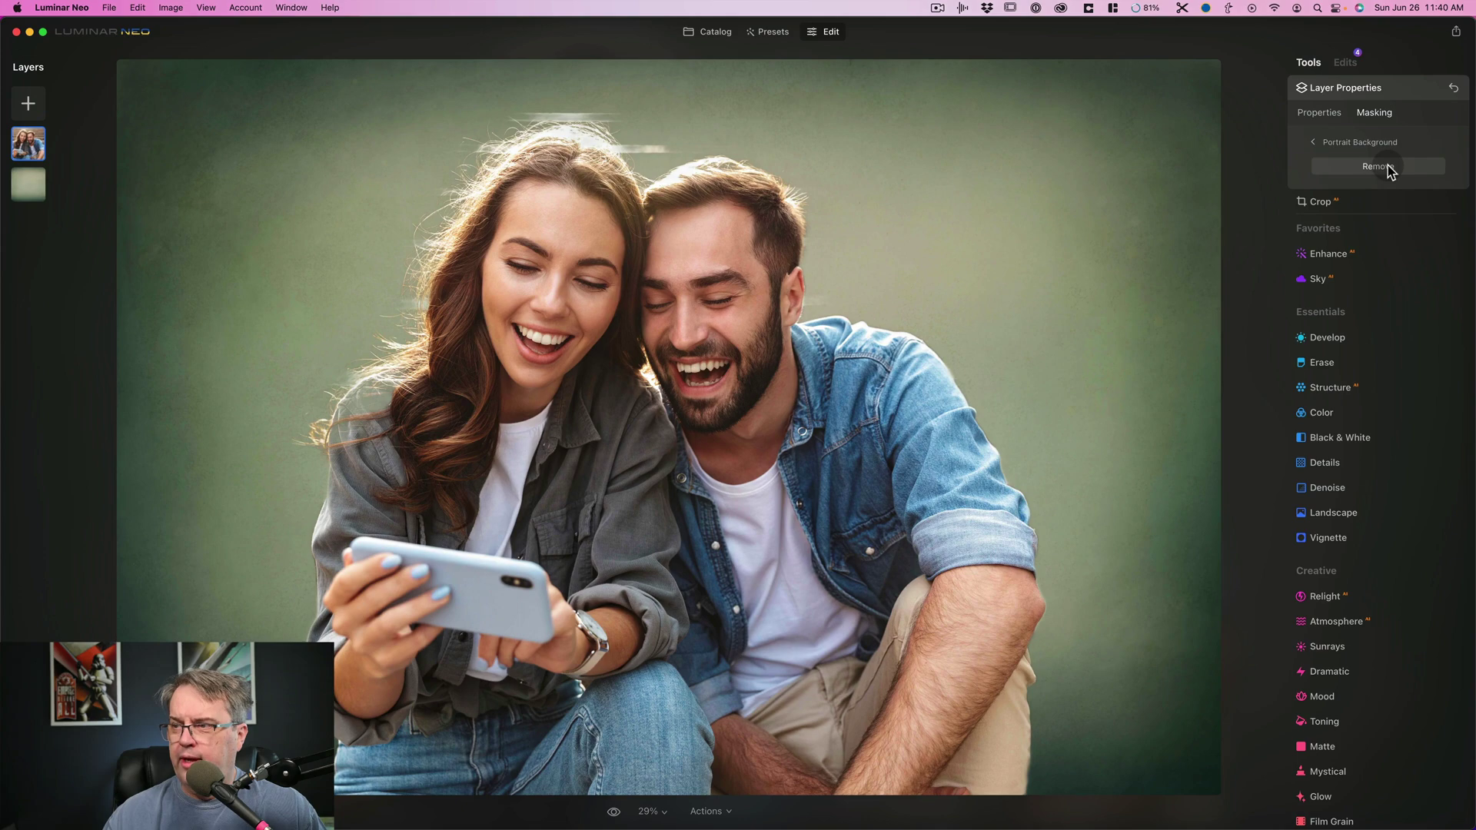
left_click(1389, 166)
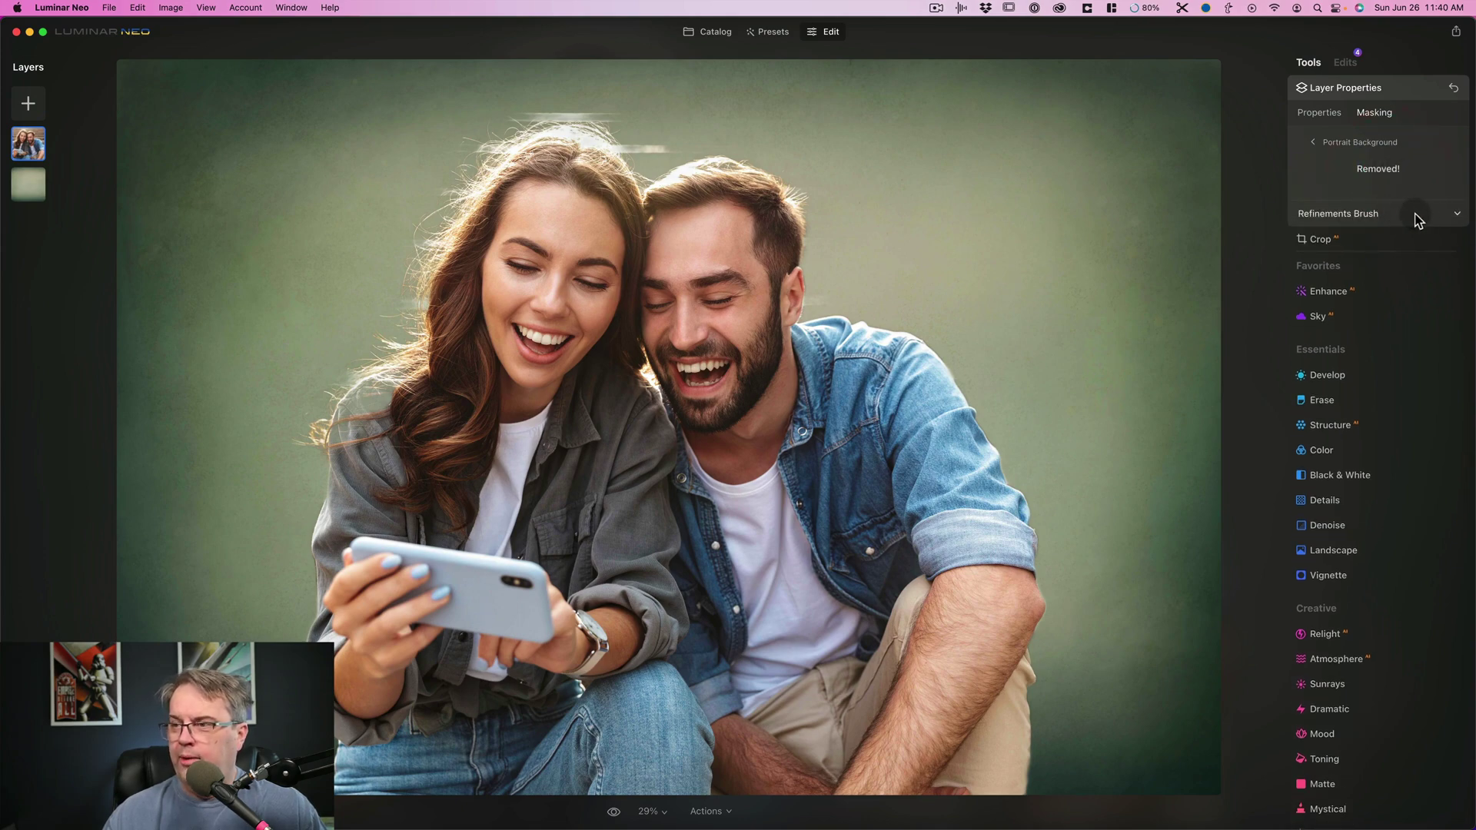
Step: Refine the cut-out: keep the man's temple and woman's shoulder, clear the area above their hair
left_click(1424, 220)
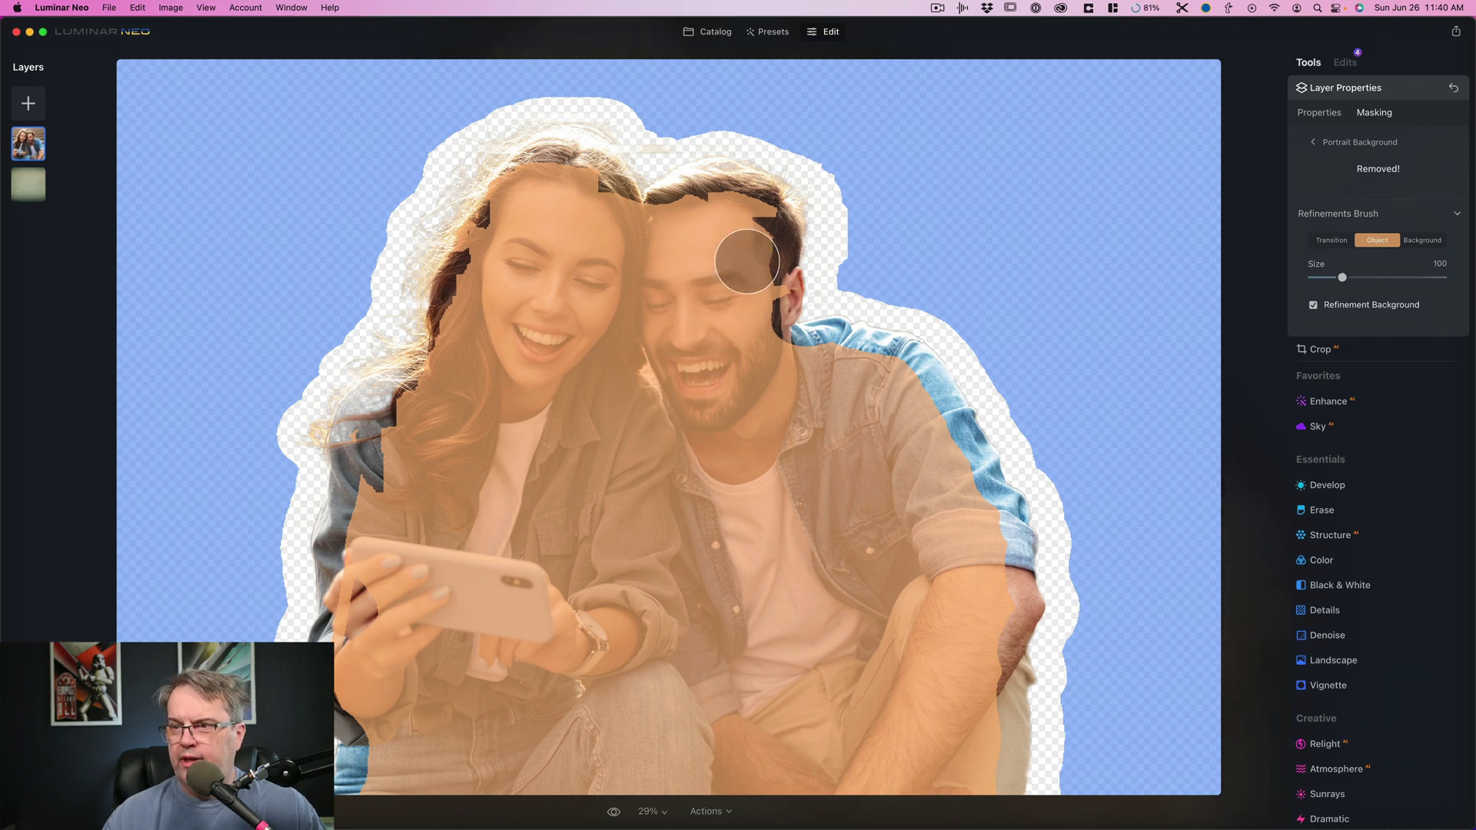
left_click_drag(755, 272, 751, 339)
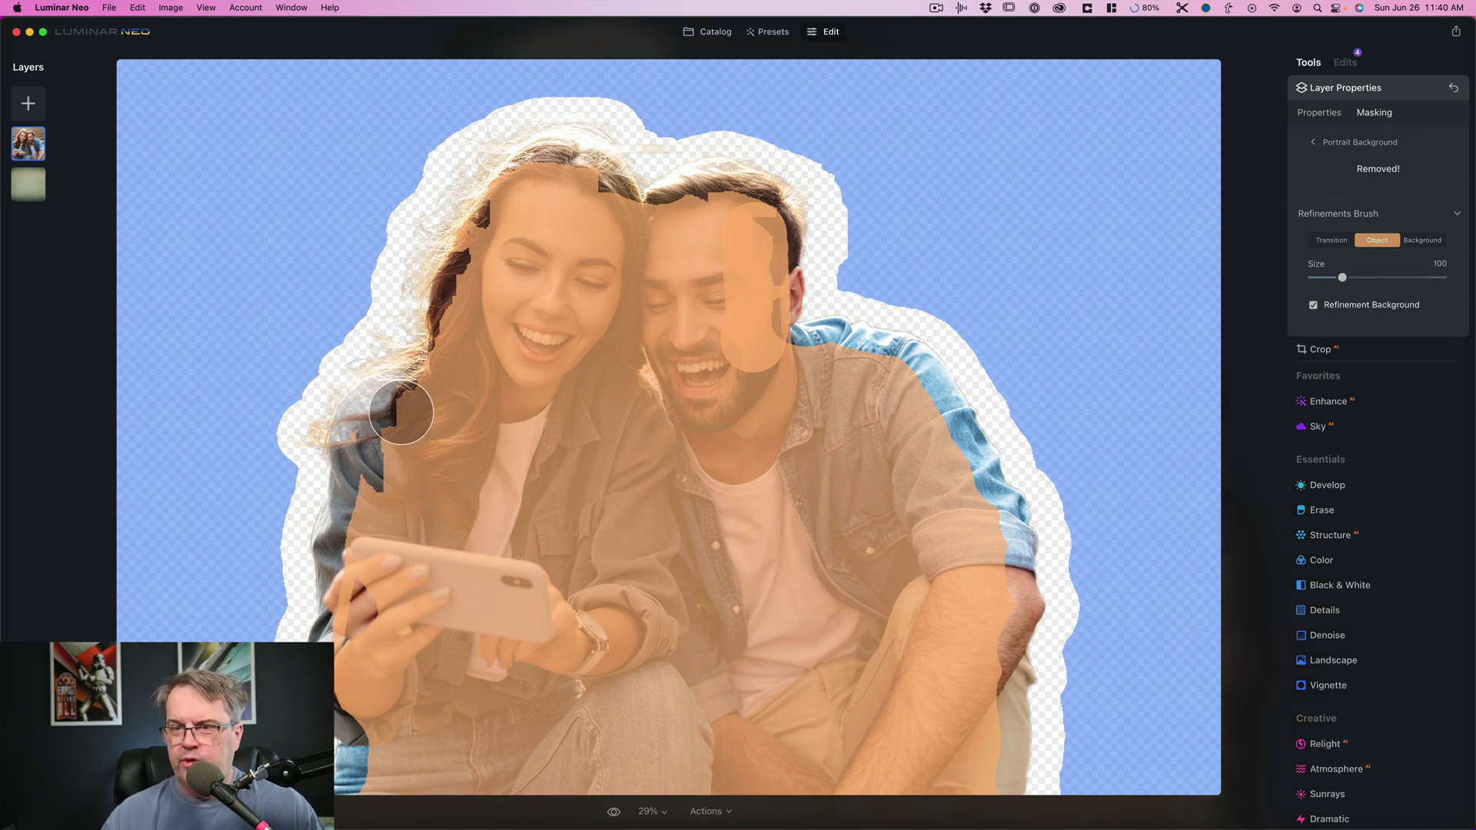
mouse_move(405, 409)
left_mouse_down()
mouse_move(492, 419)
mouse_move(419, 433)
mouse_move(415, 404)
mouse_move(372, 438)
mouse_move(424, 403)
mouse_move(381, 512)
mouse_move(376, 479)
mouse_move(378, 652)
left_mouse_up()
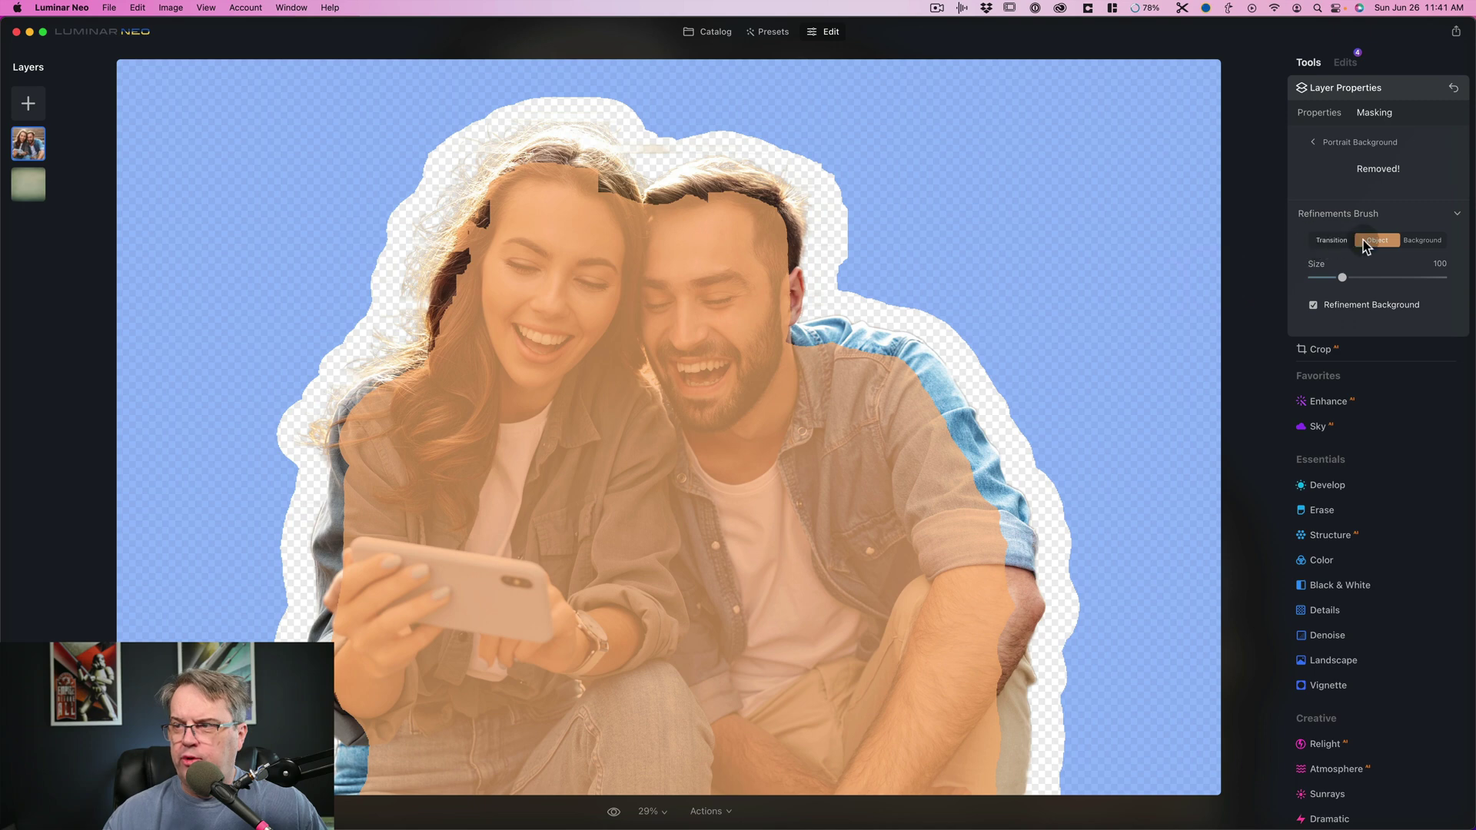
left_click(1420, 243)
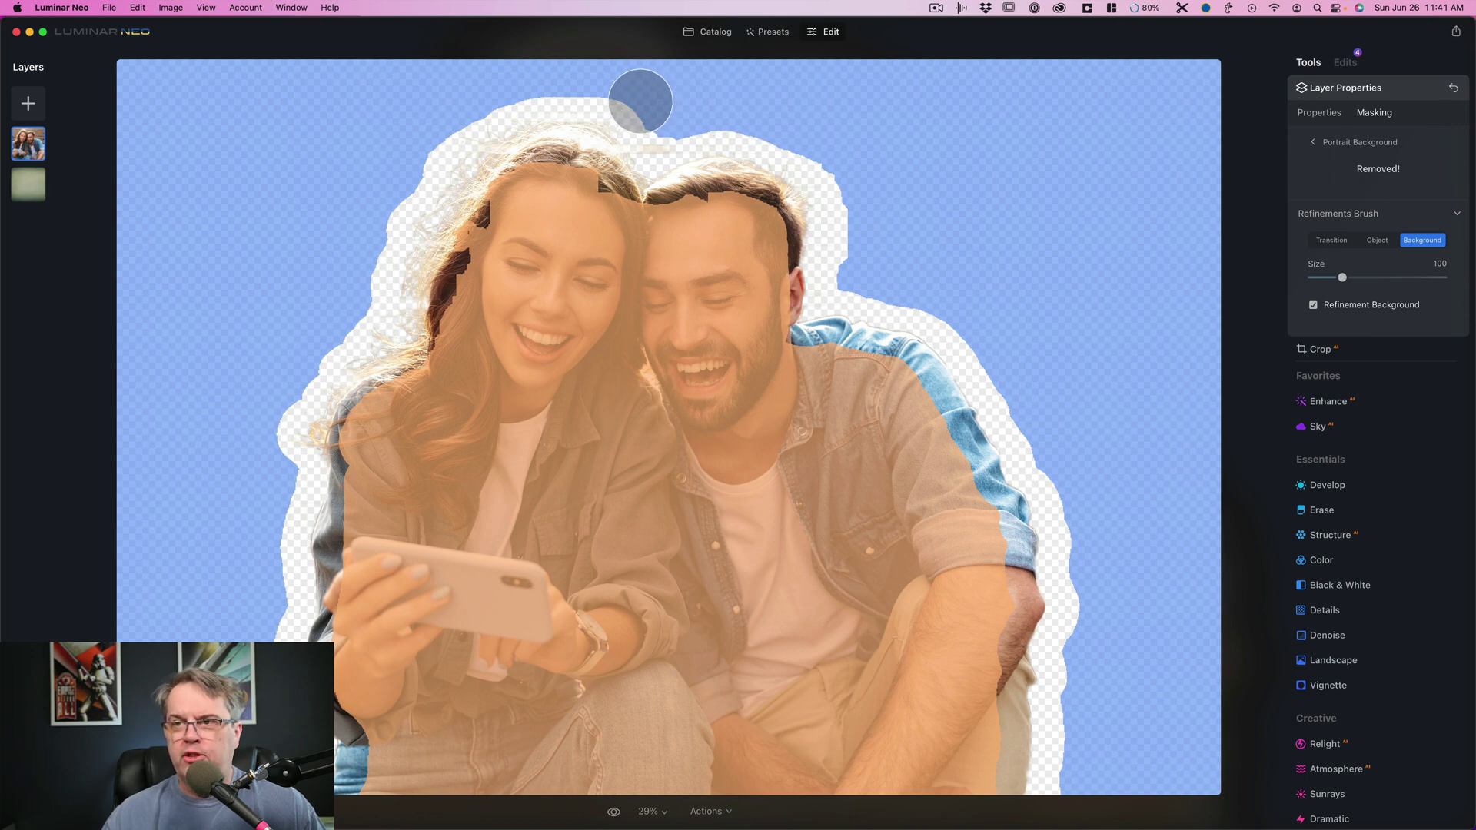
left_click_drag(640, 103, 415, 103)
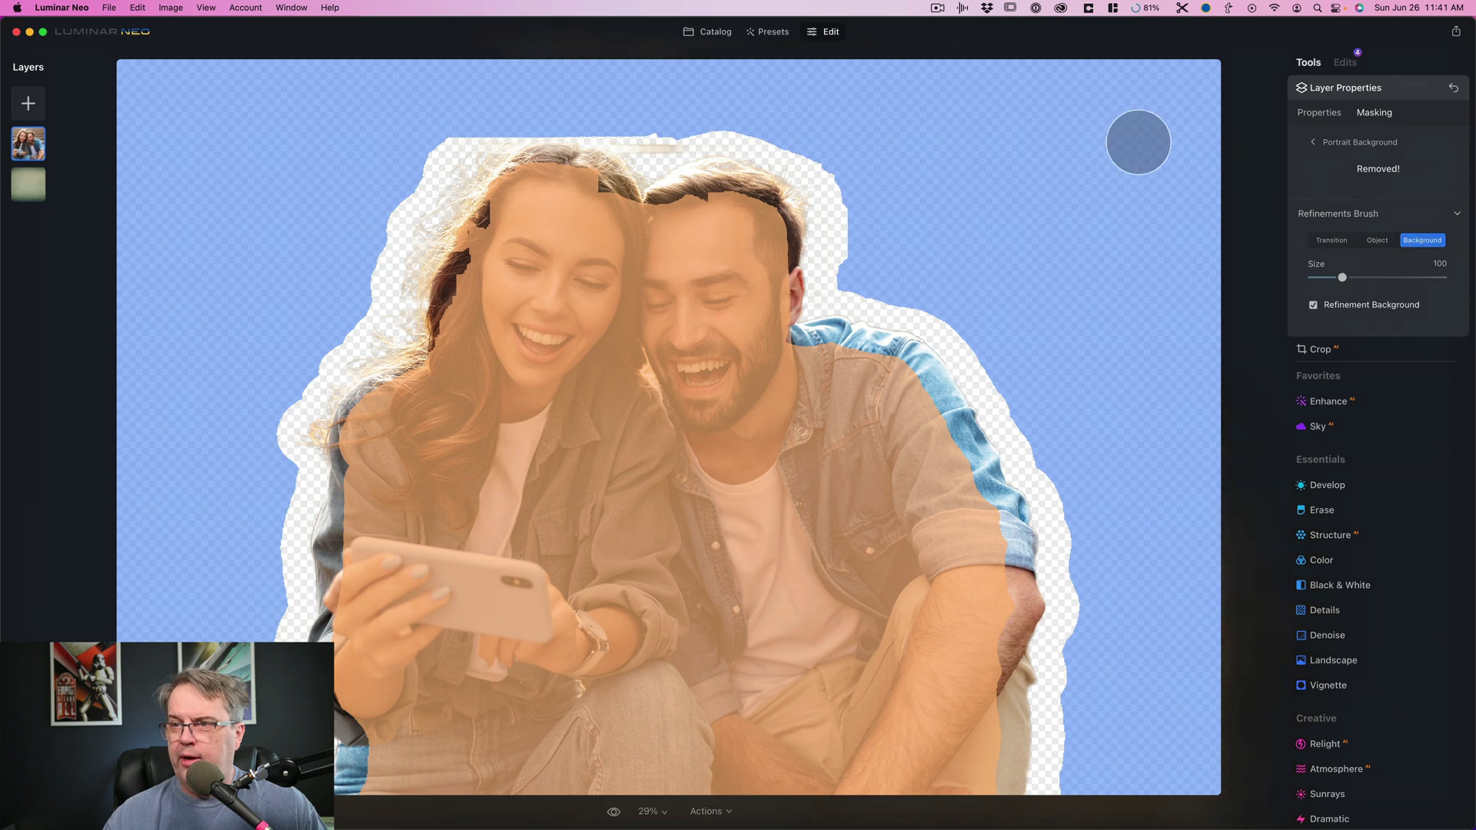
left_click(1377, 240)
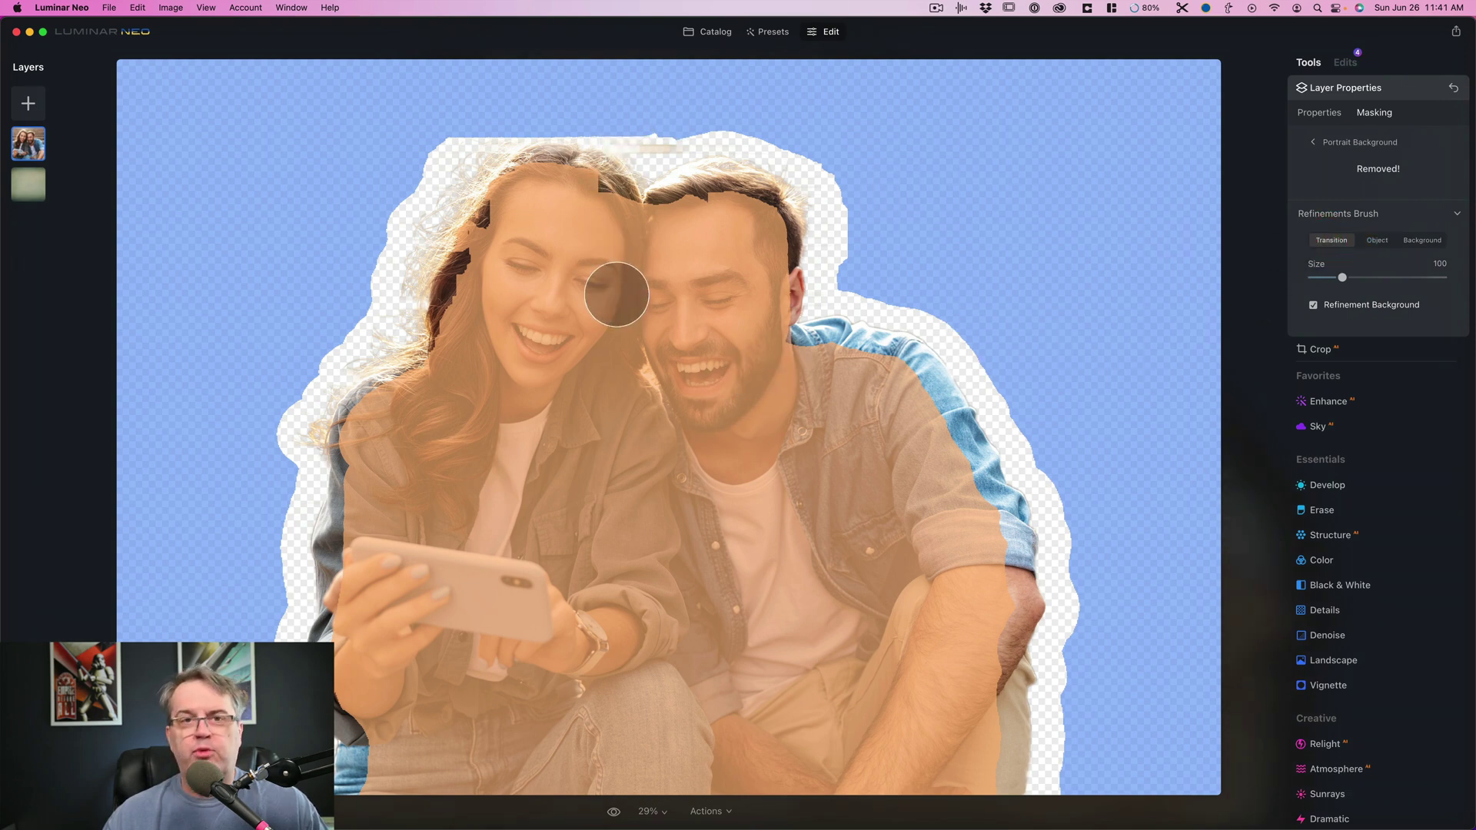
left_click(1313, 144)
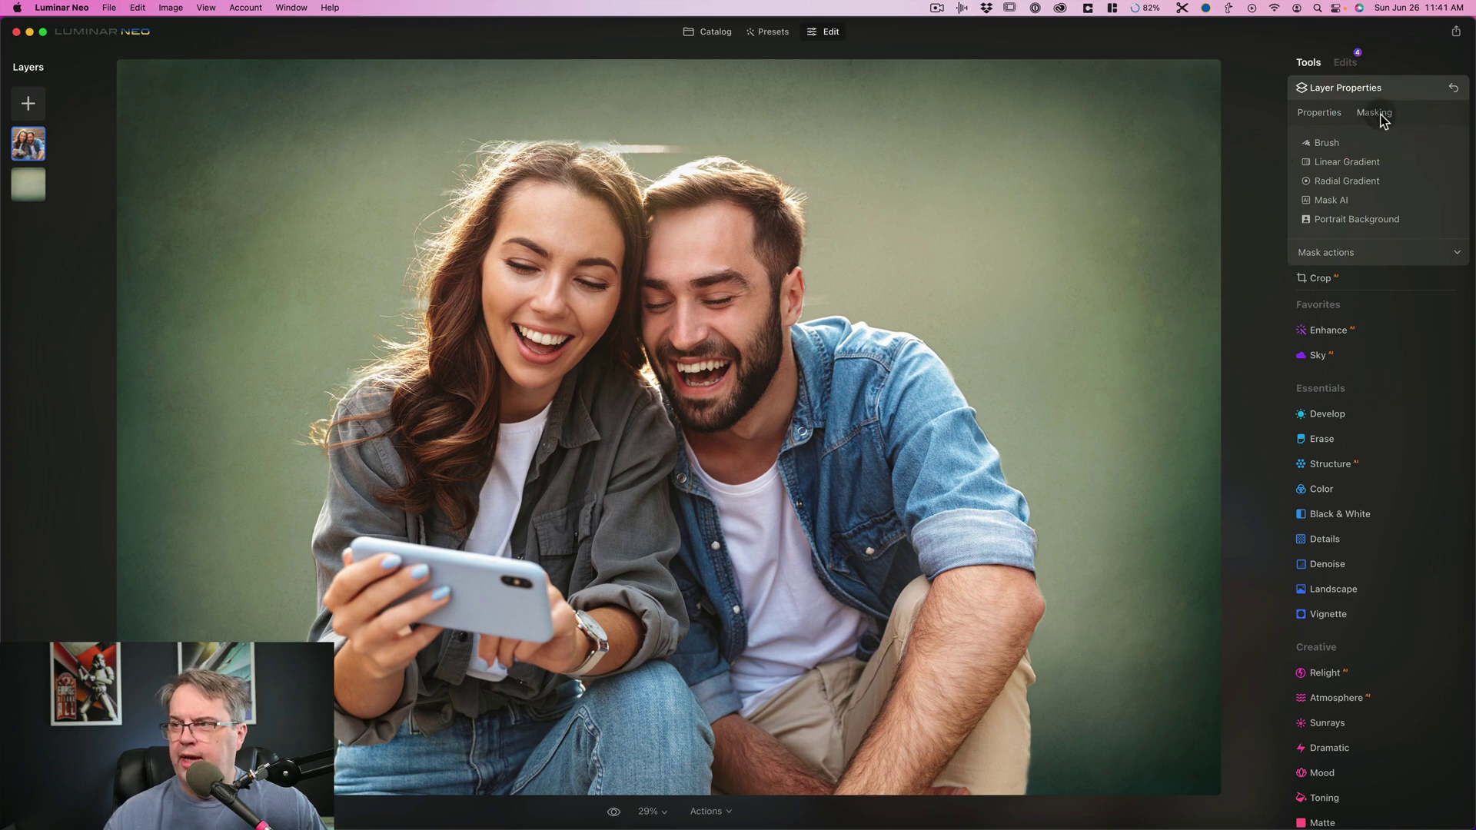
Step: Reapply Portrait Background removal and erase the stray patch above the hair with a smaller Background brush
left_click(1392, 224)
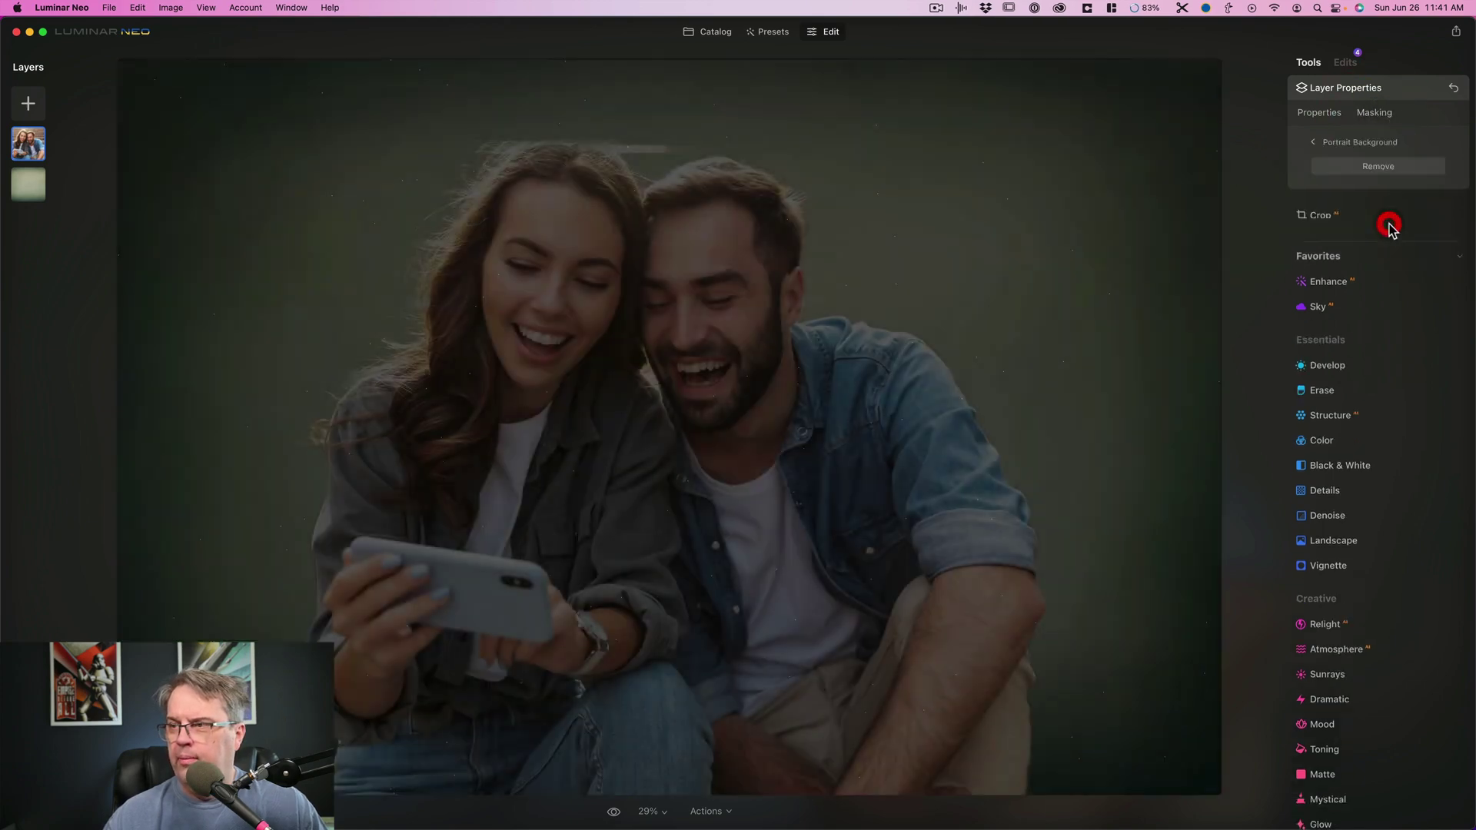
left_click(1387, 164)
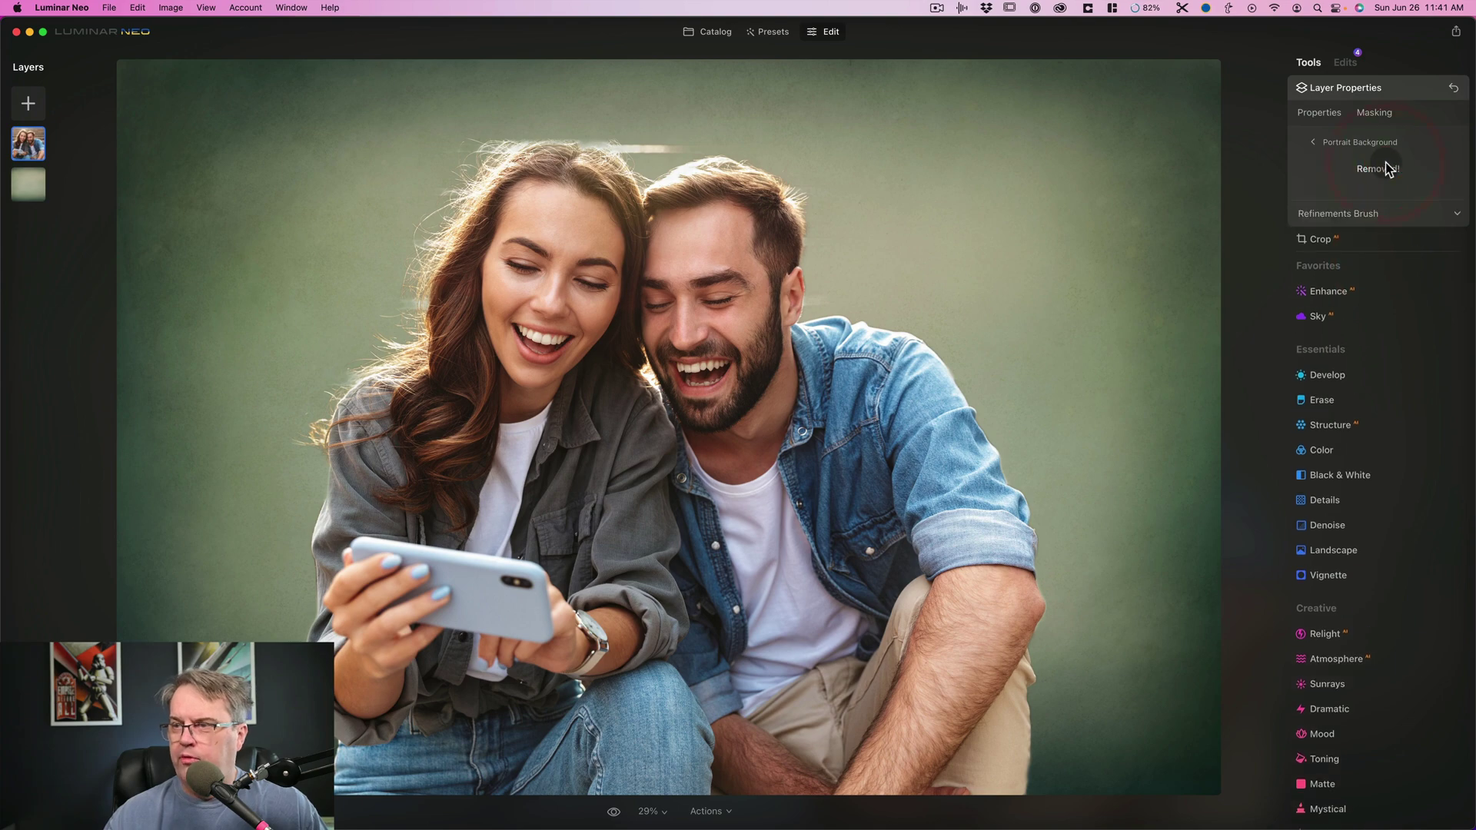
left_click(1394, 215)
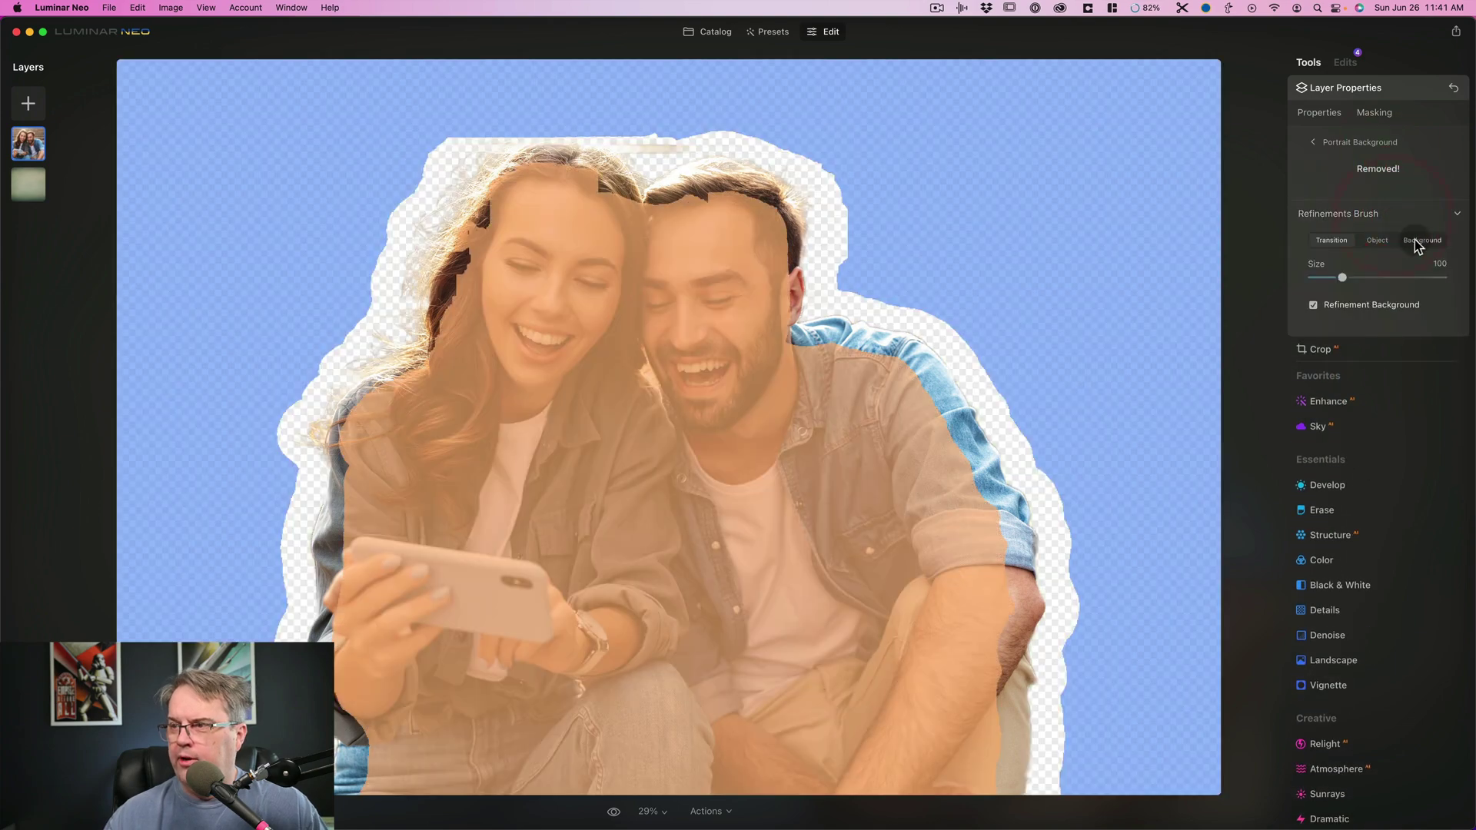
left_click(1421, 240)
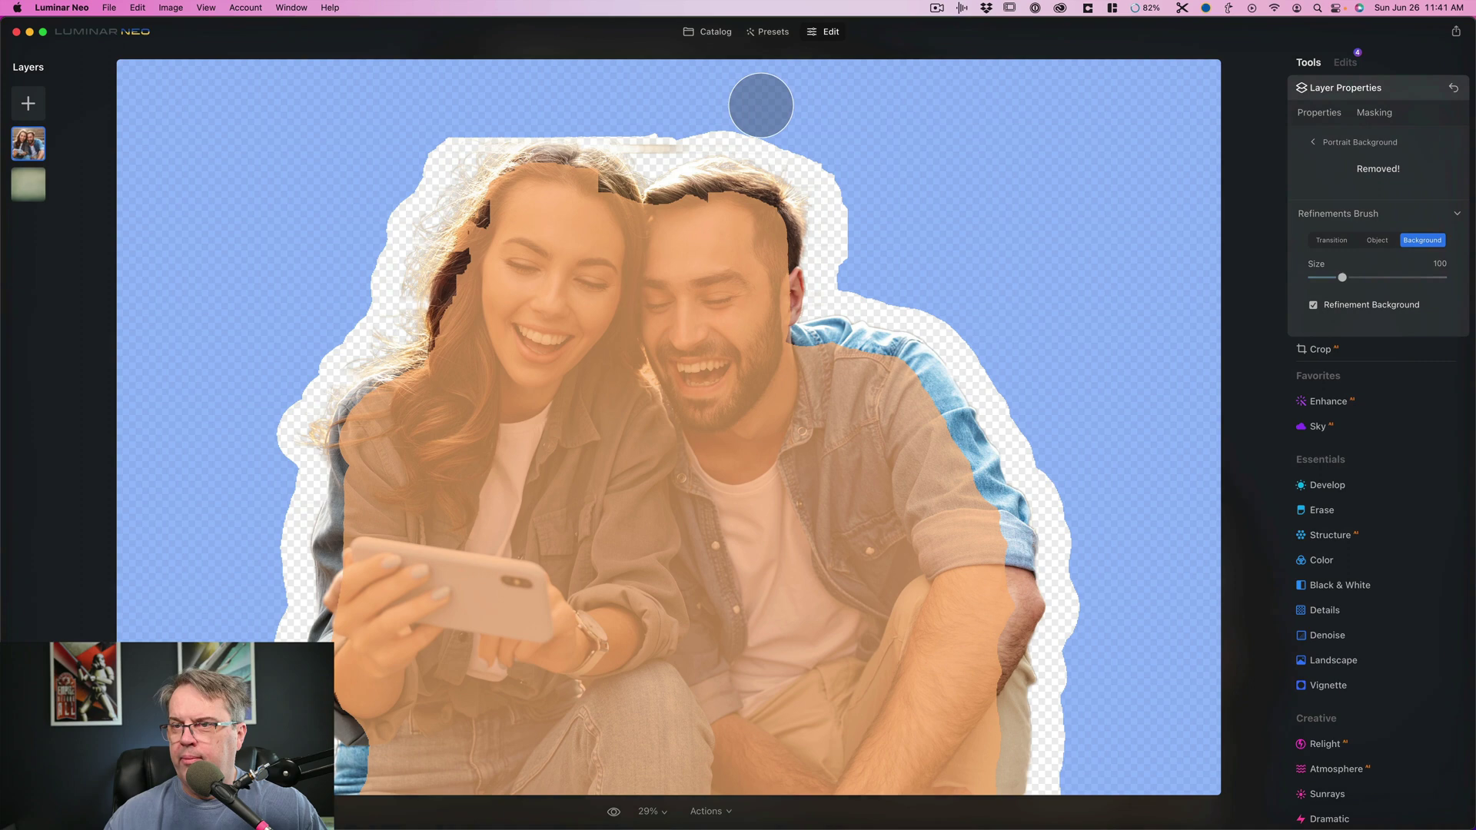
key("bracketleft")
key("bracketleft")
key("bracketleft")
key("bracketleft")
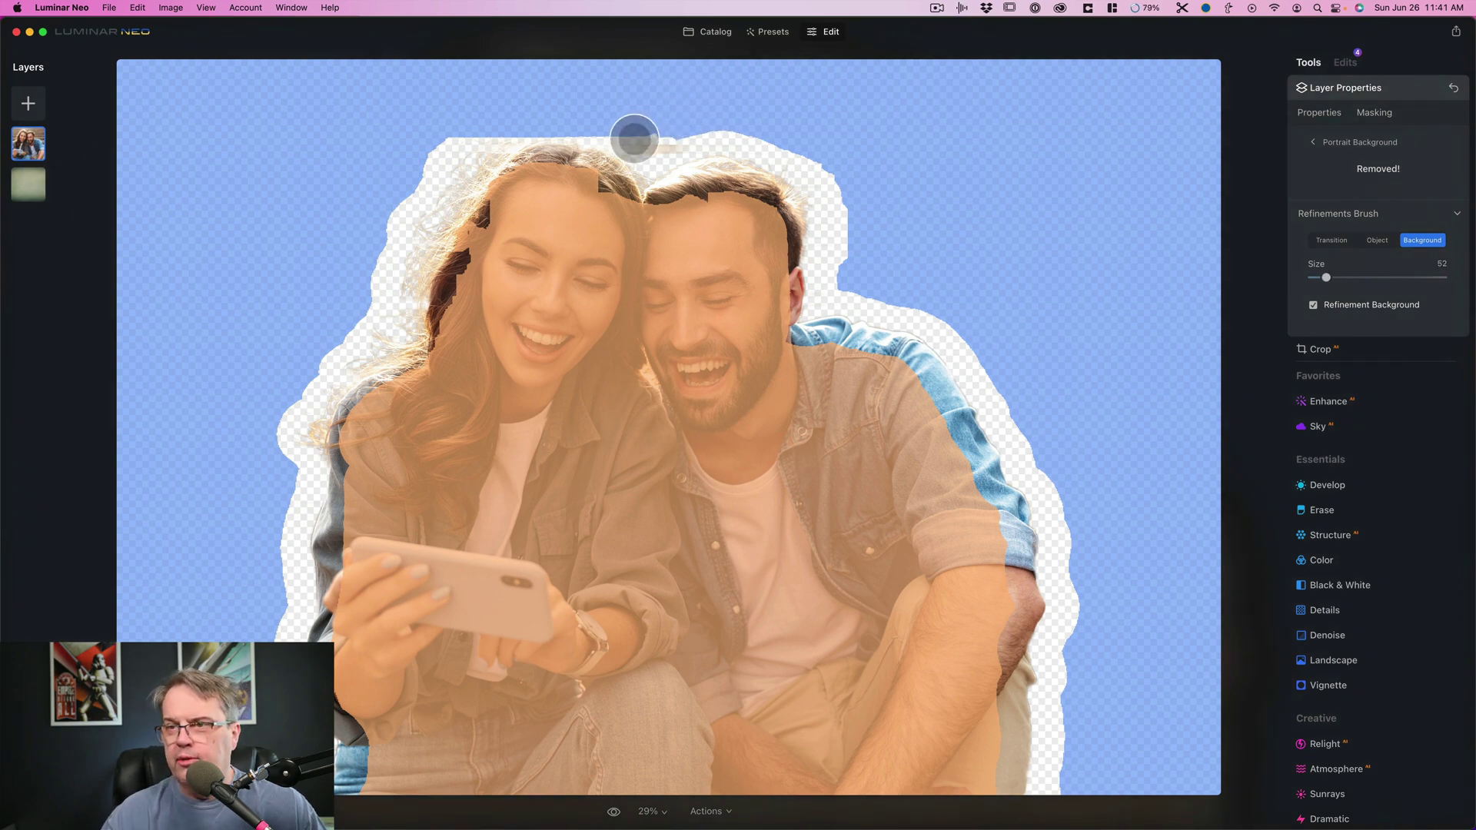
left_click_drag(622, 142, 683, 140)
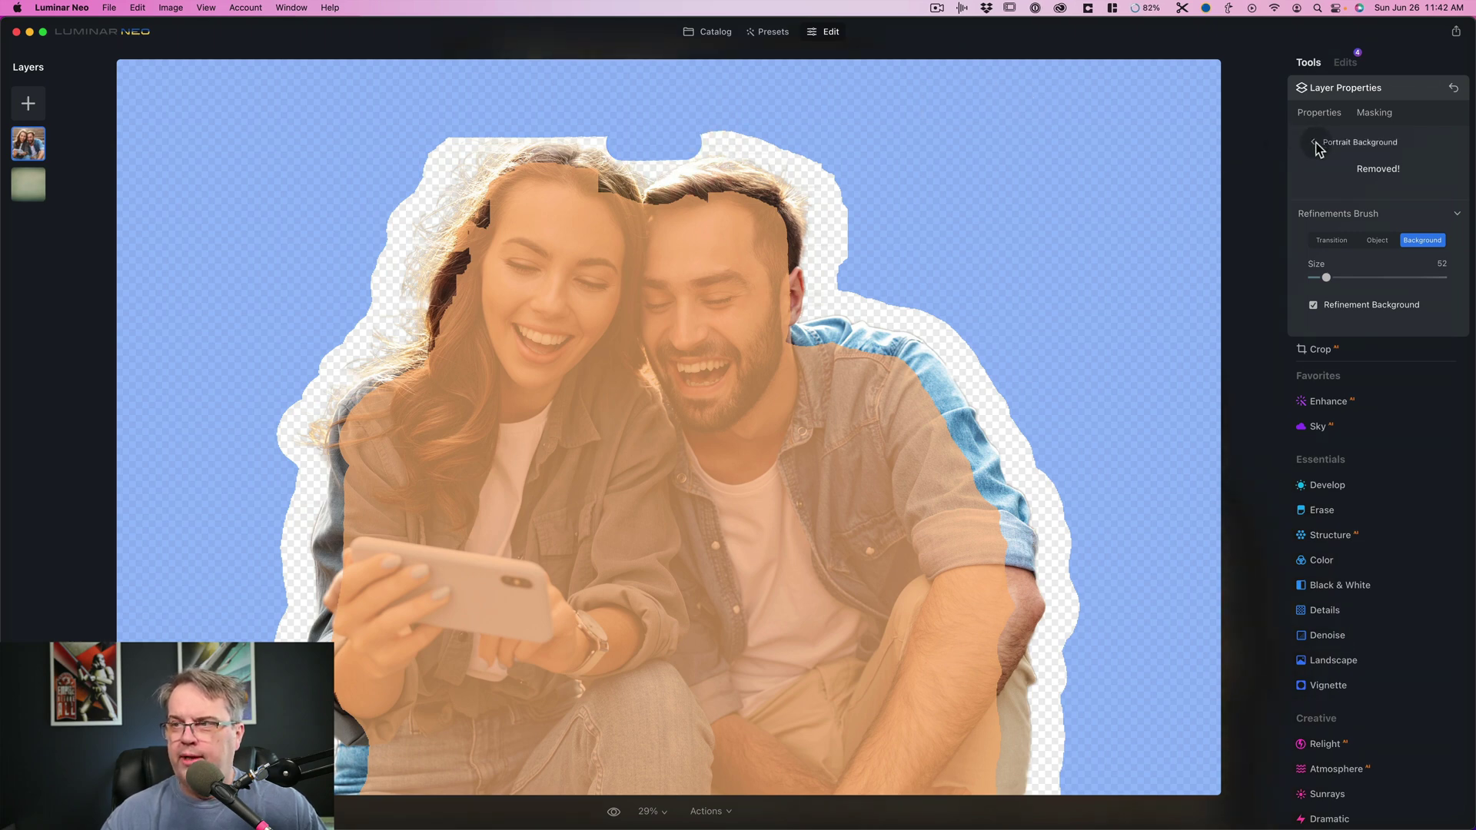
left_click(1314, 146)
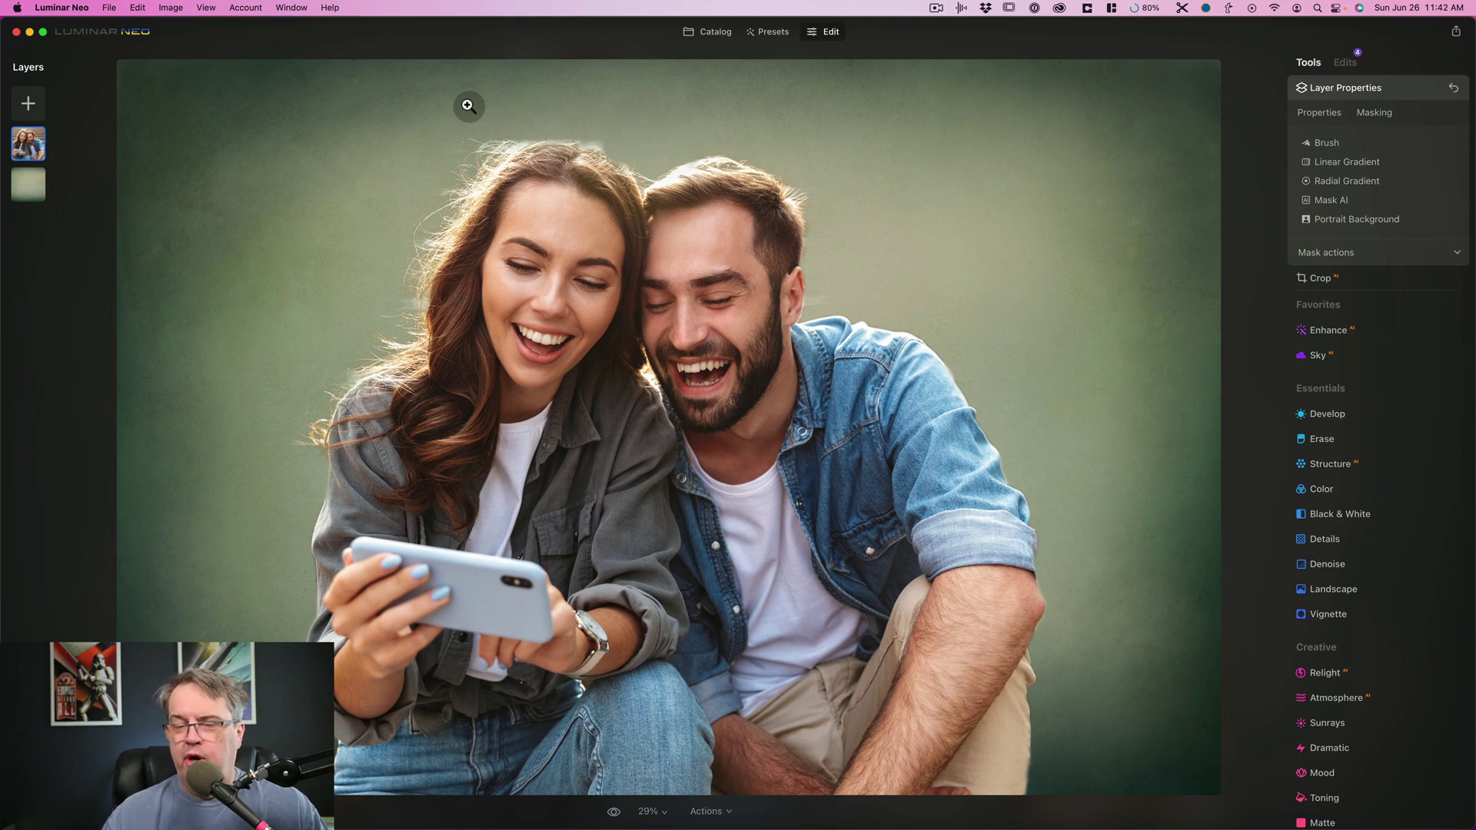
Step: Reset the couple layer to restore the stair background and delete the green texture layer
left_click(1453, 90)
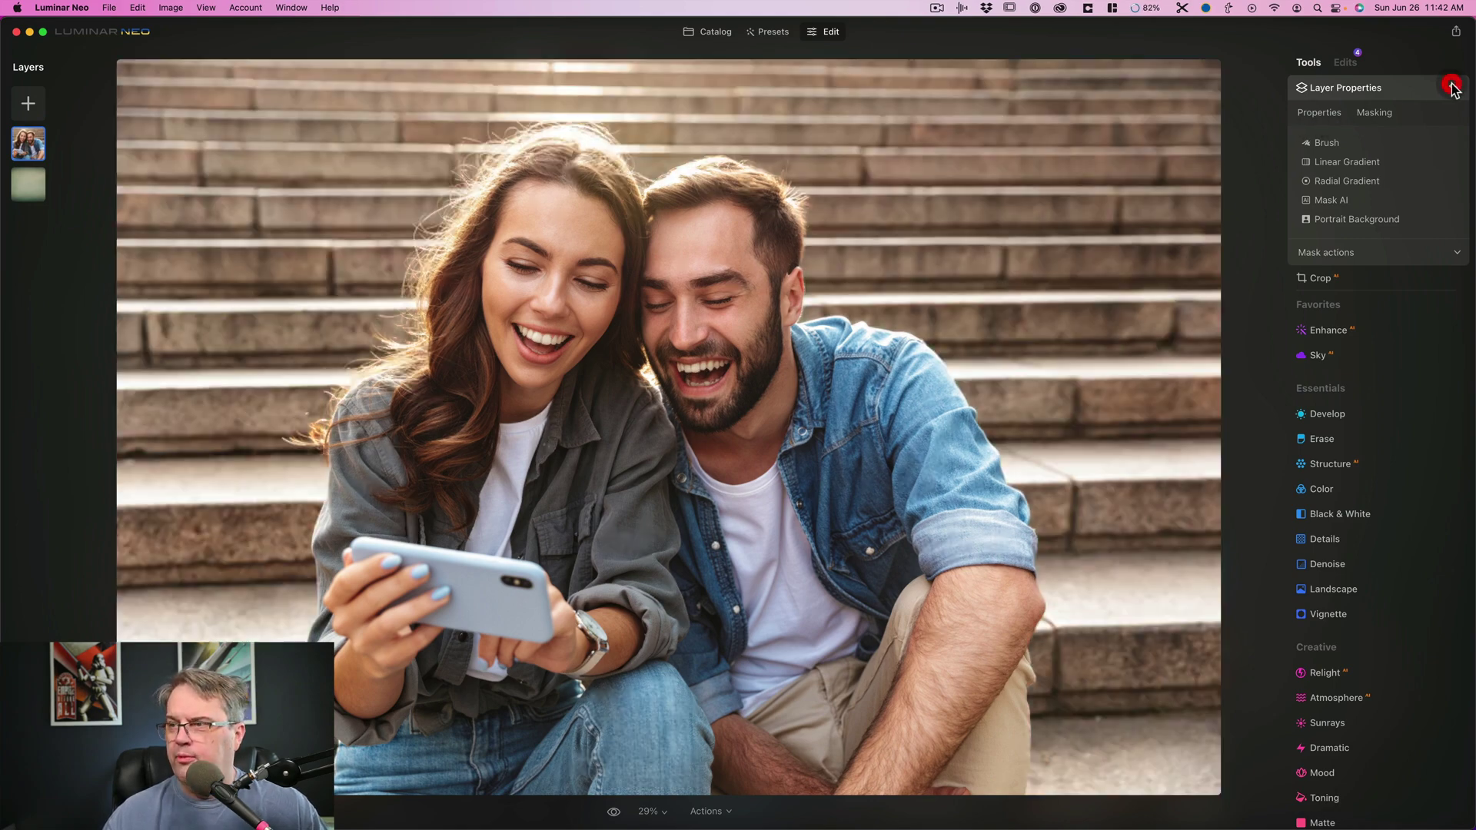
right_click(40, 182)
left_click(50, 202)
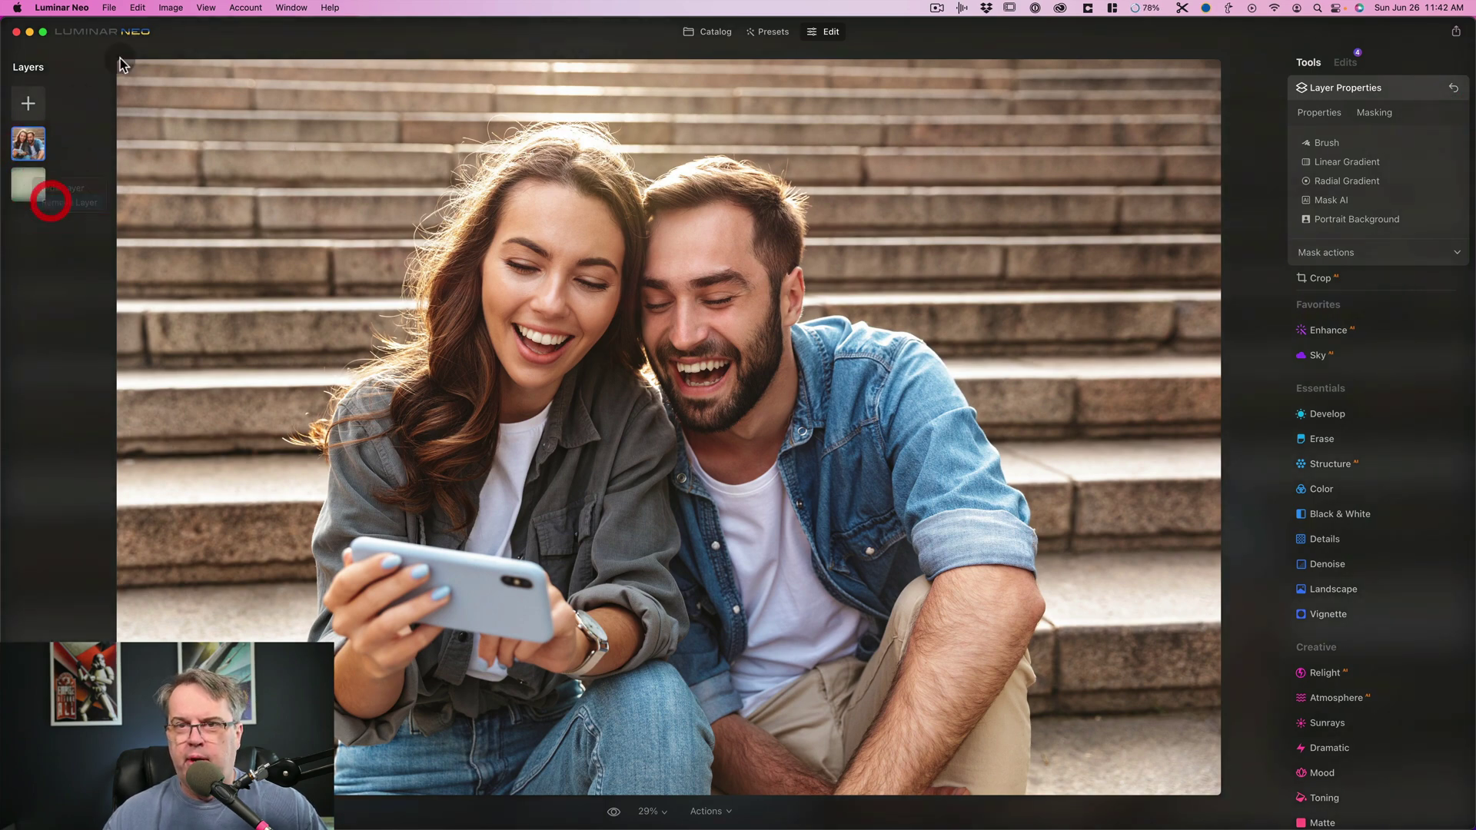
Step: Select the beach couple photo in the Catalog
left_click(708, 32)
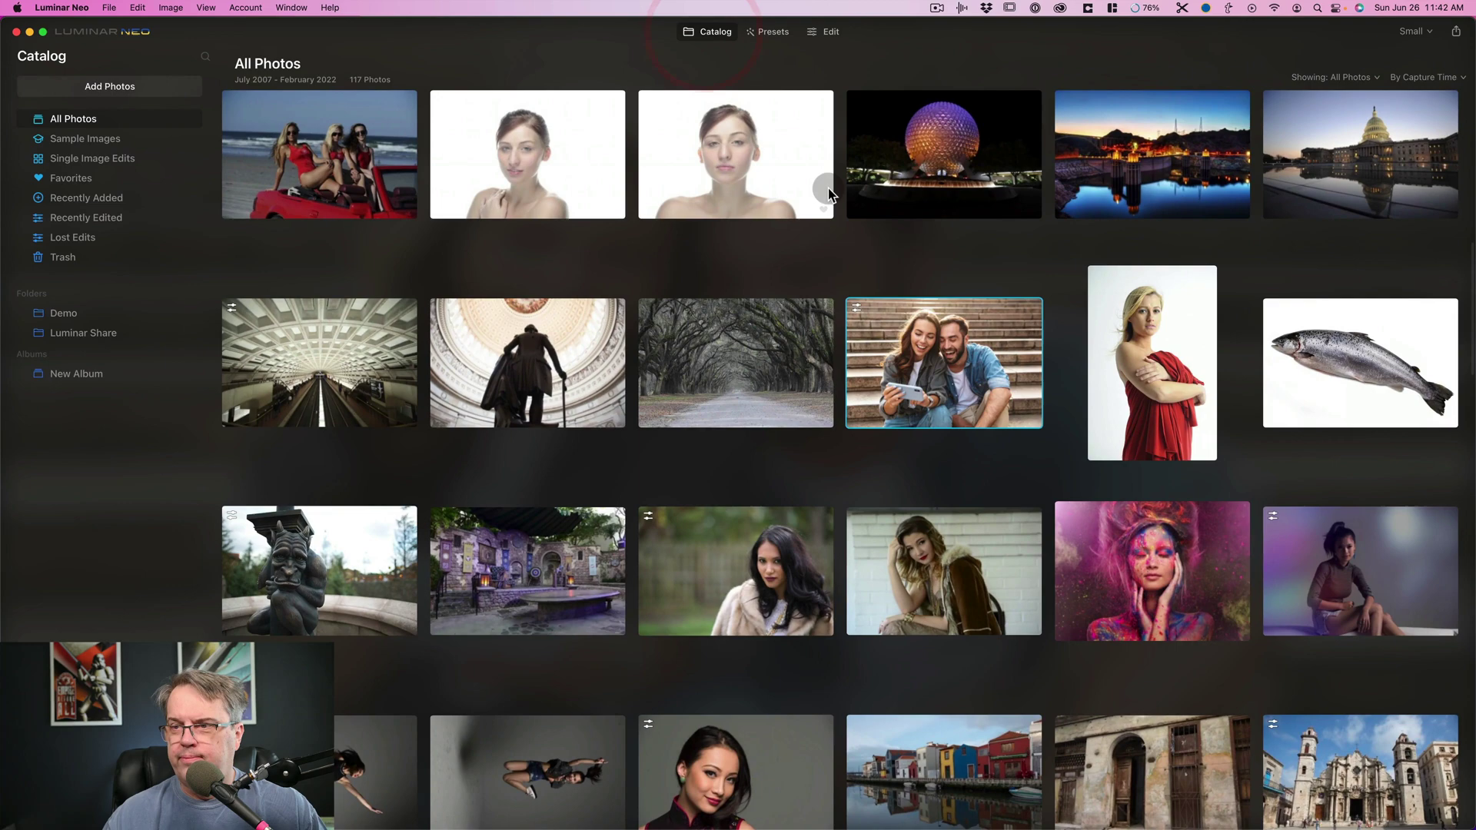
scroll(829, 193, "down", 5)
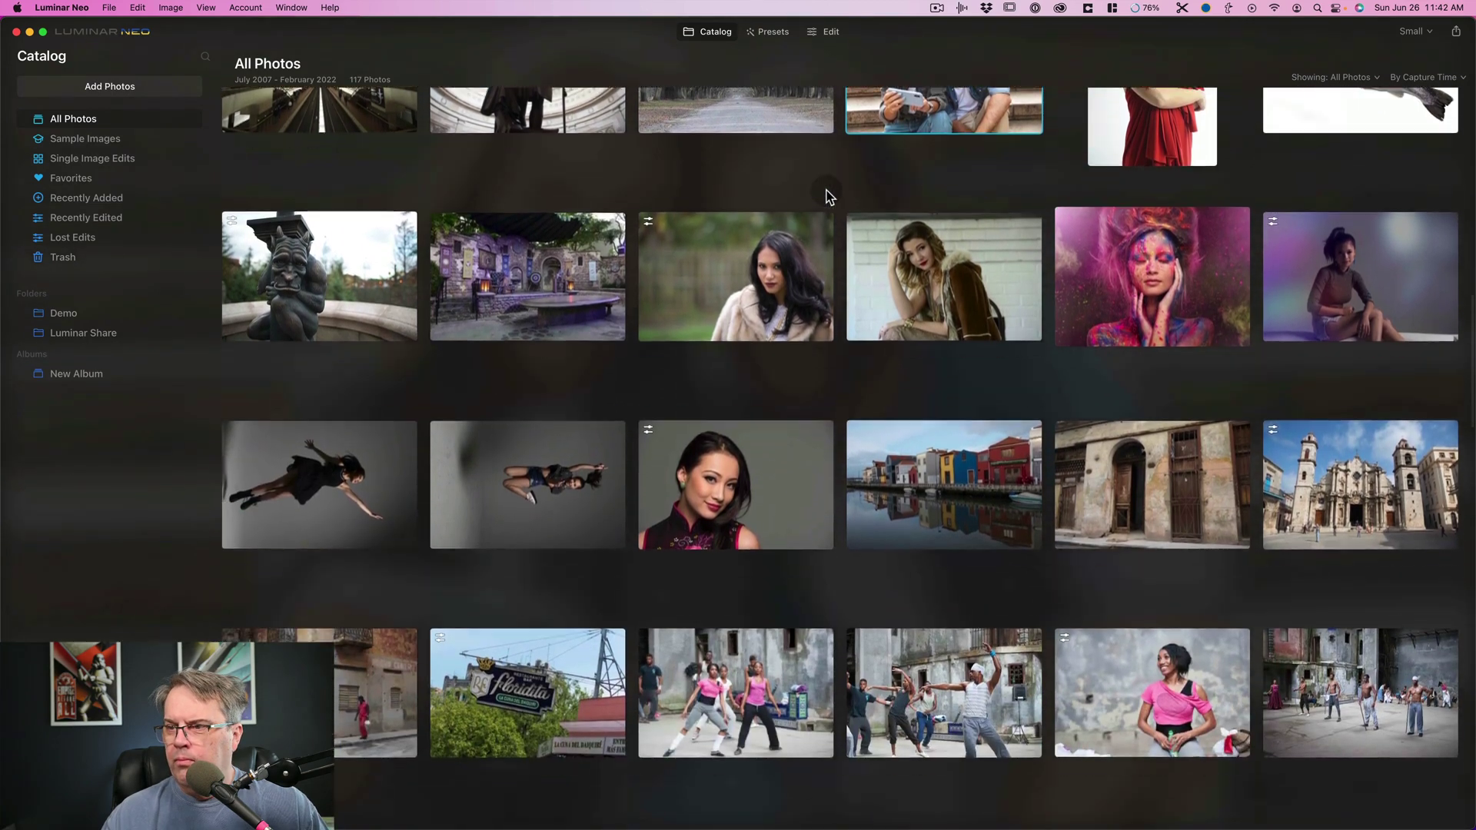
scroll(828, 196, "down", 7)
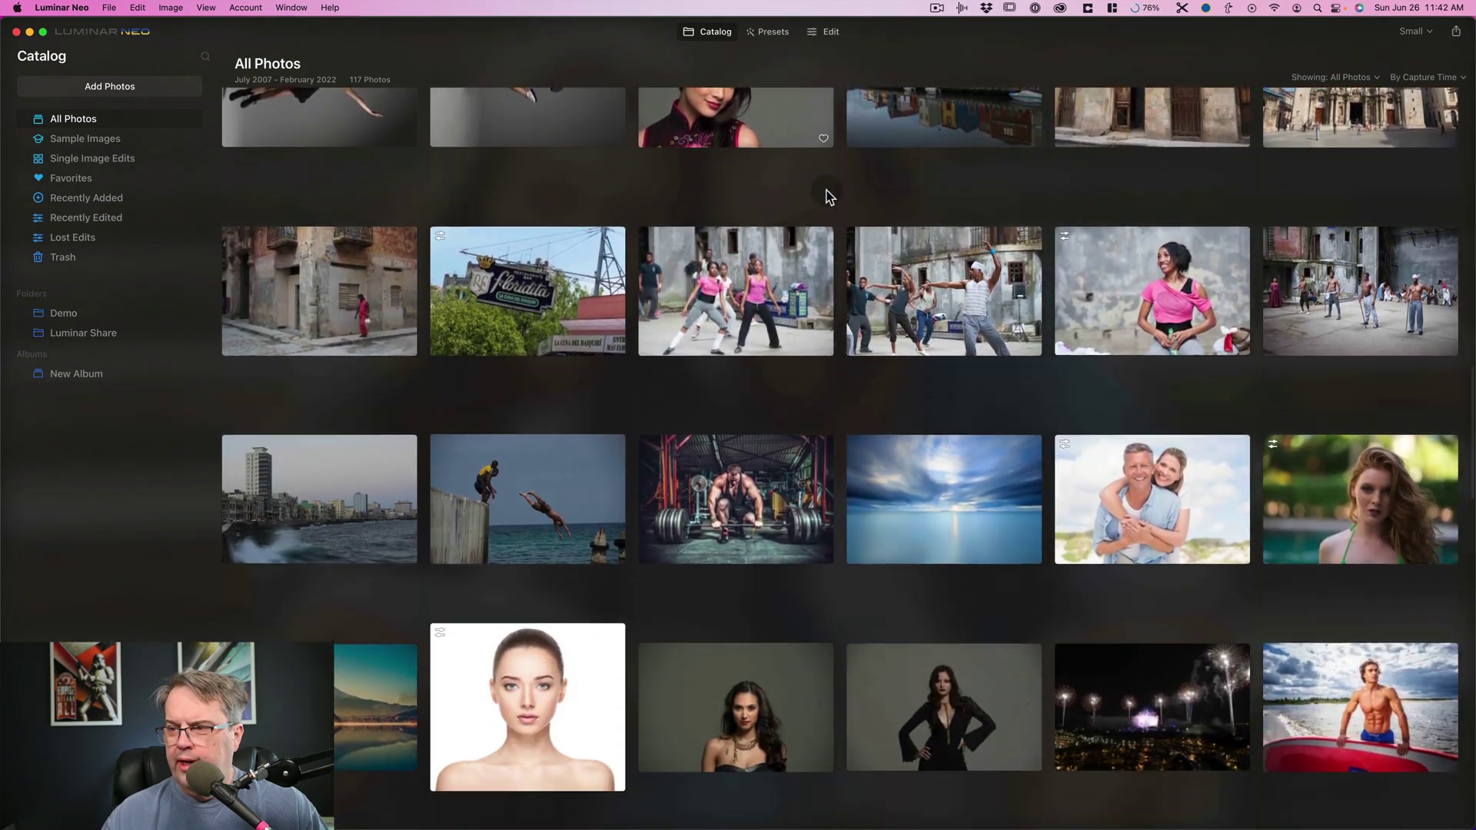
scroll(829, 196, "down", 2)
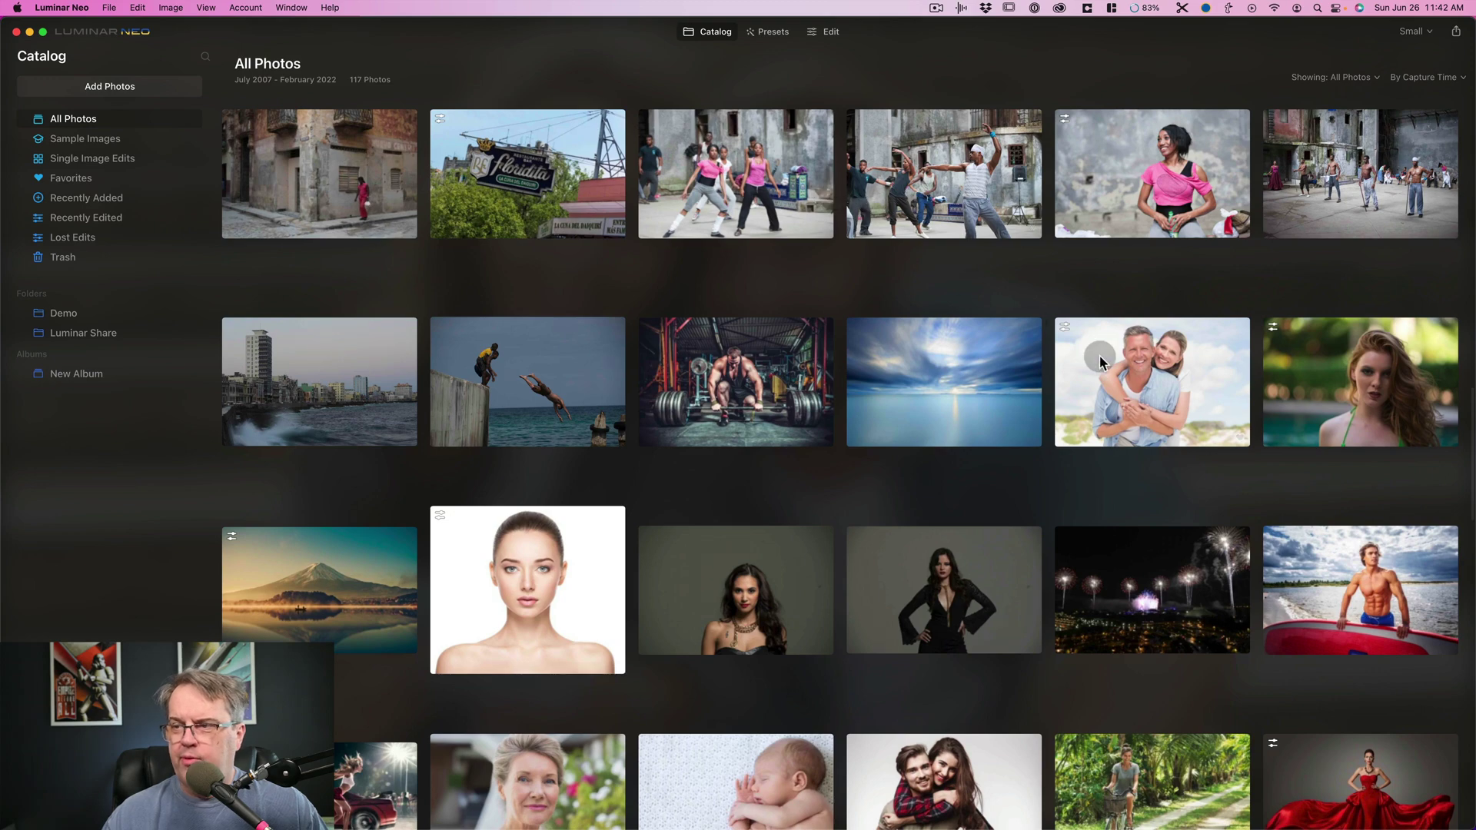
left_click(1101, 362)
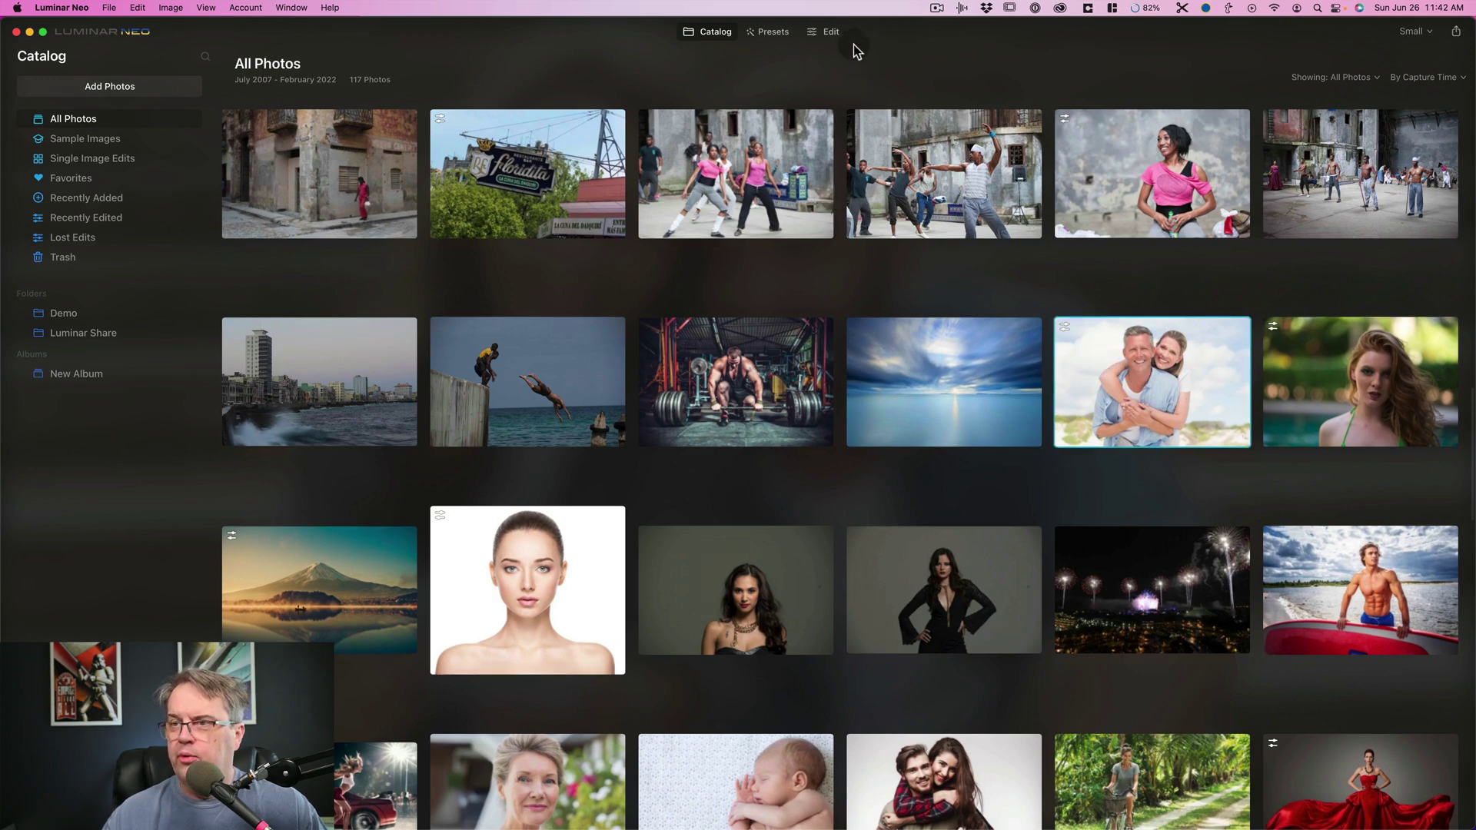
Step: Open the beach photo in Edit and inspect the man's collar and woman's face and hair at 100%
left_click(829, 32)
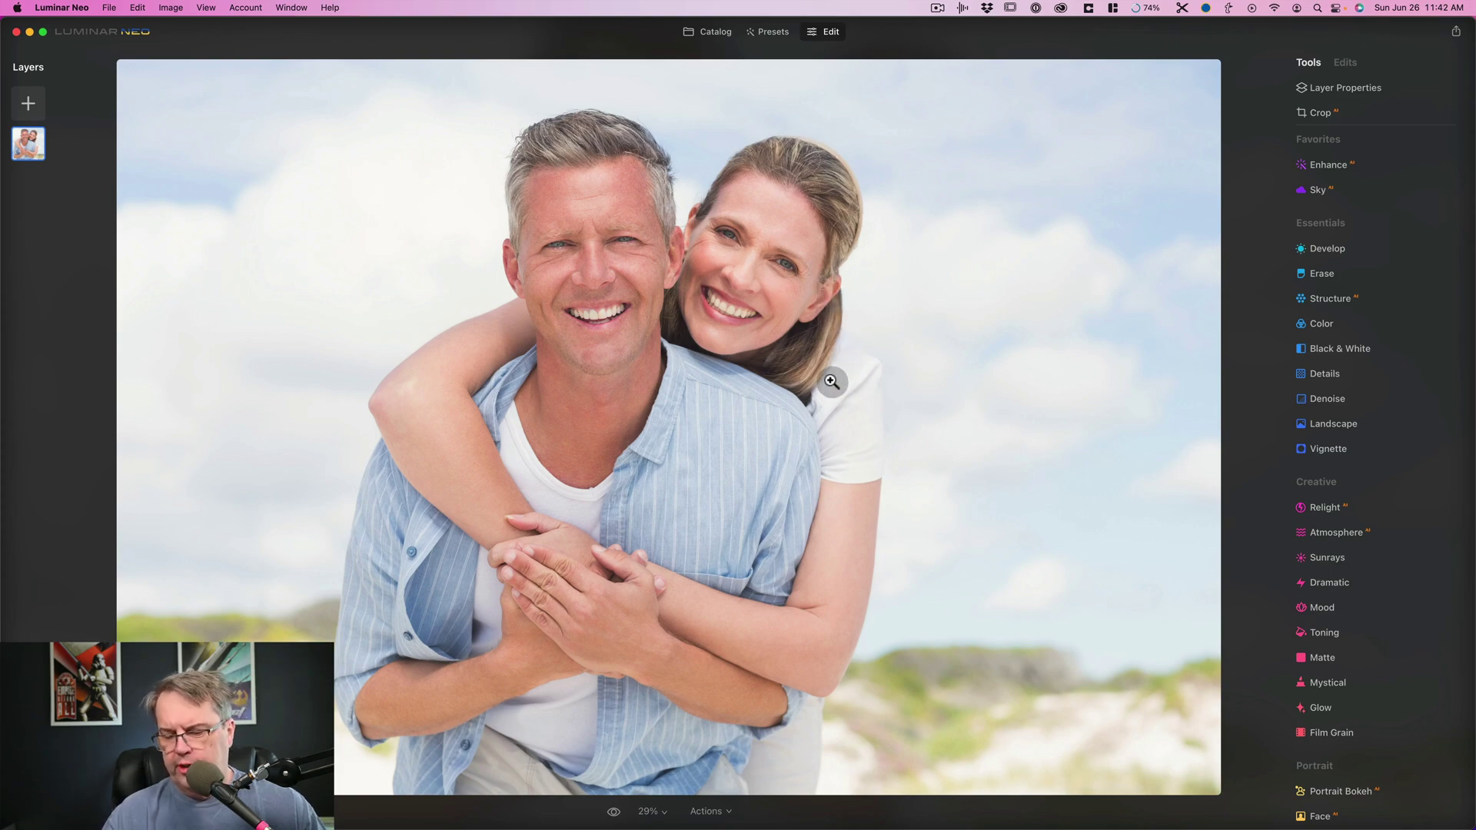
left_click(832, 381)
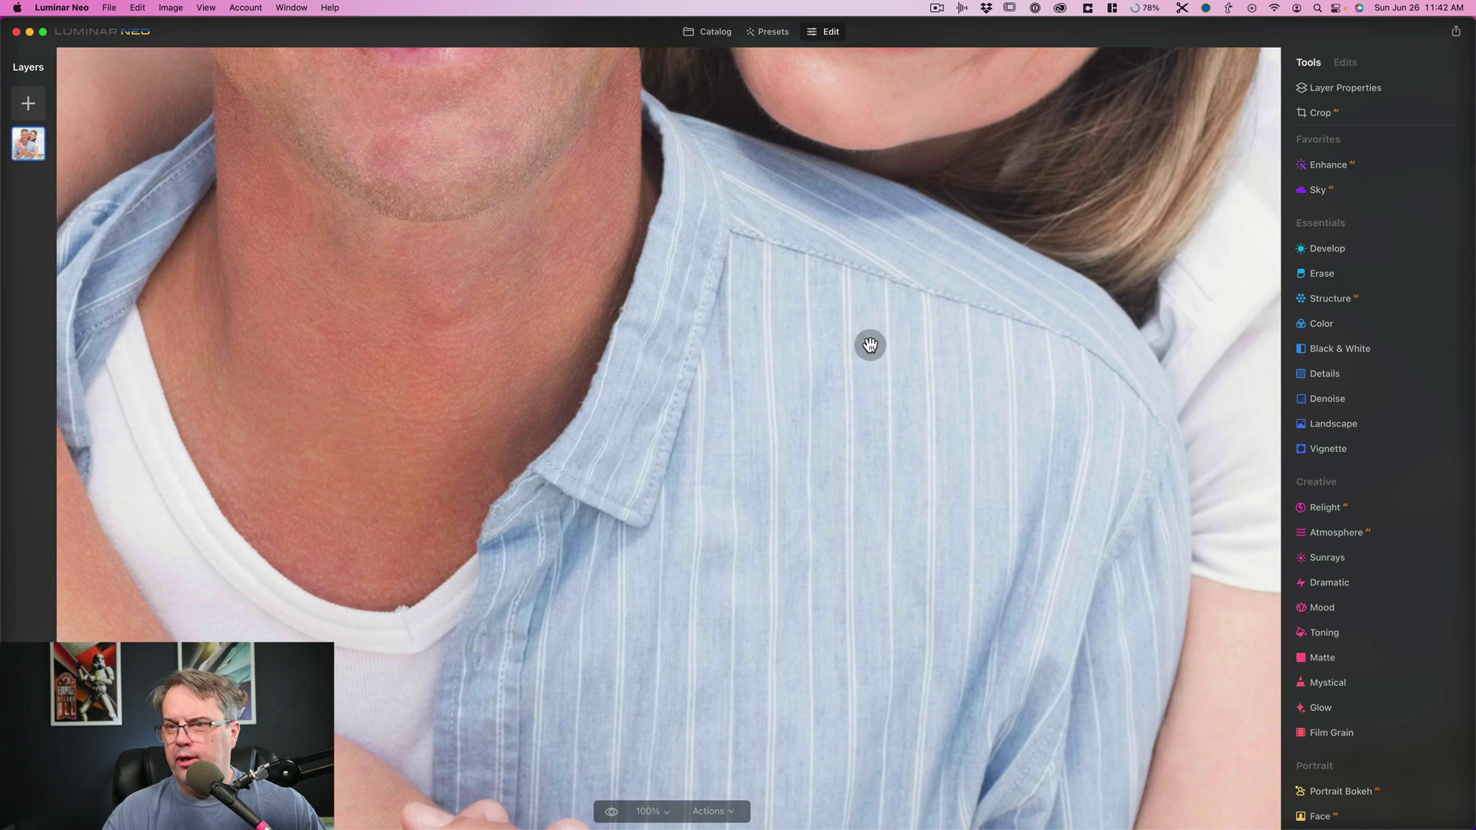
left_click(869, 344)
left_click(570, 477)
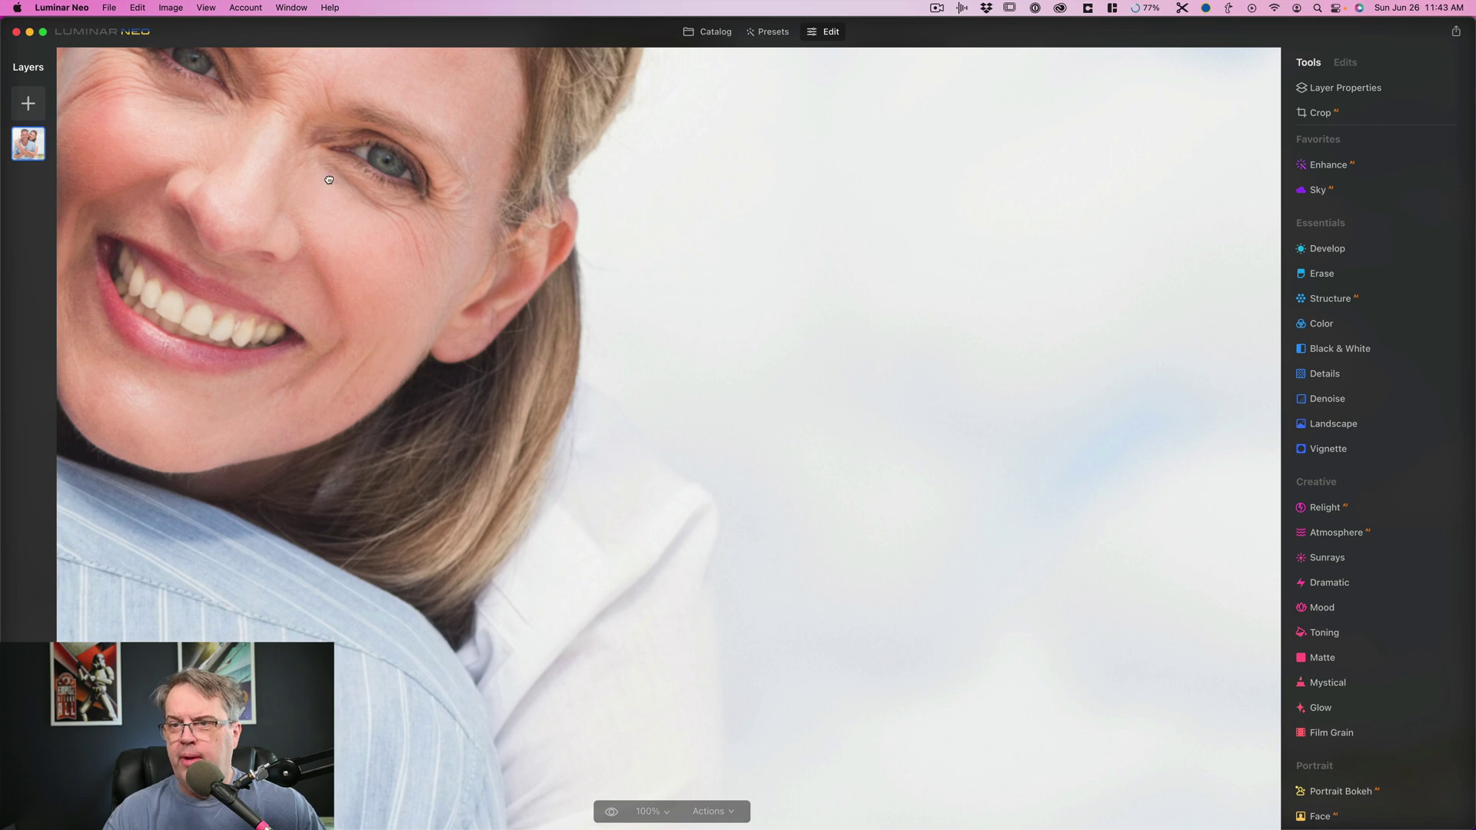
left_click_drag(329, 179, 361, 604)
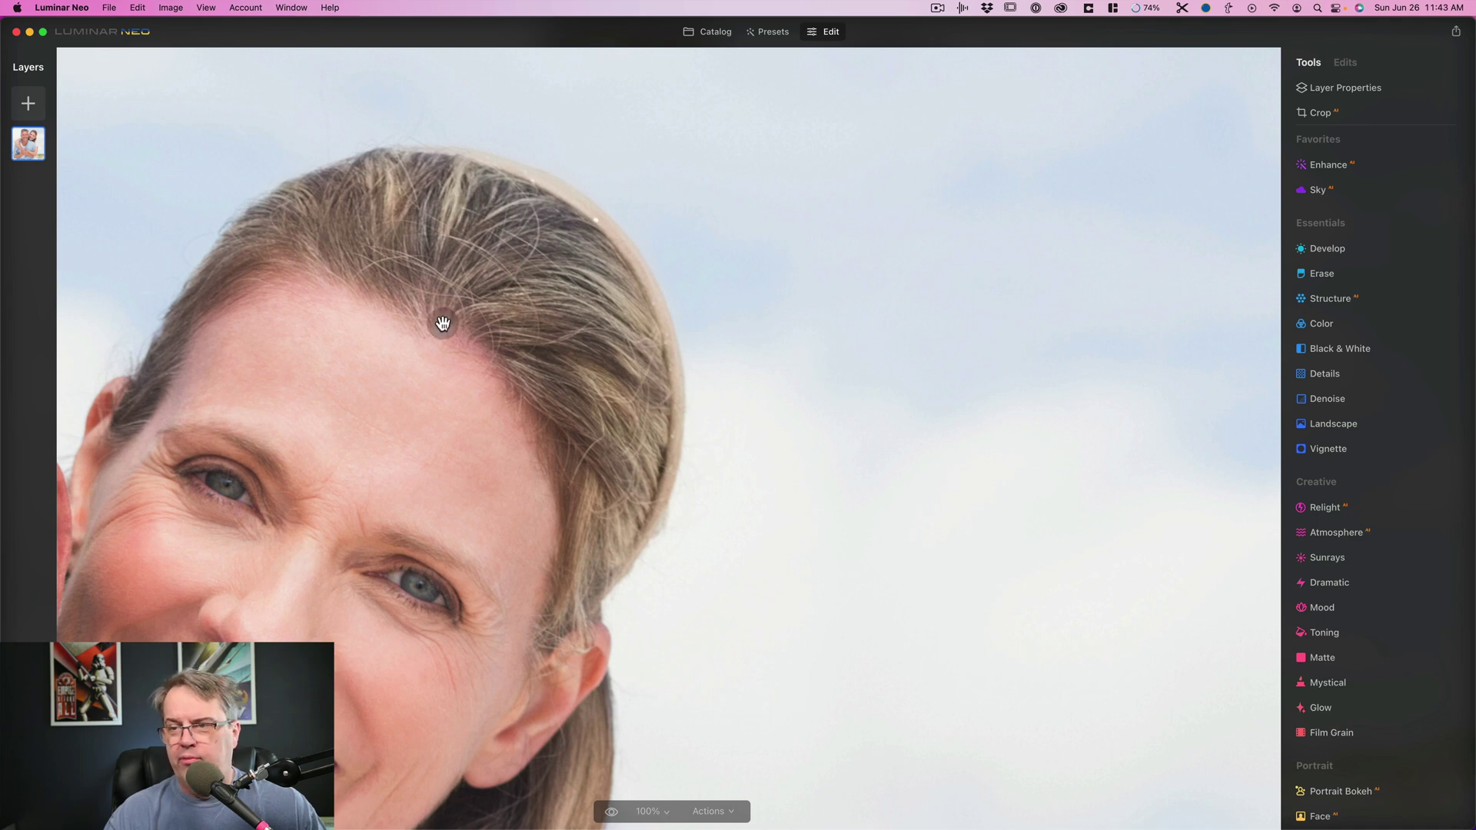
Step: Inspect the man's face at 100%, then fit the whole photo back in view
left_click(660, 472)
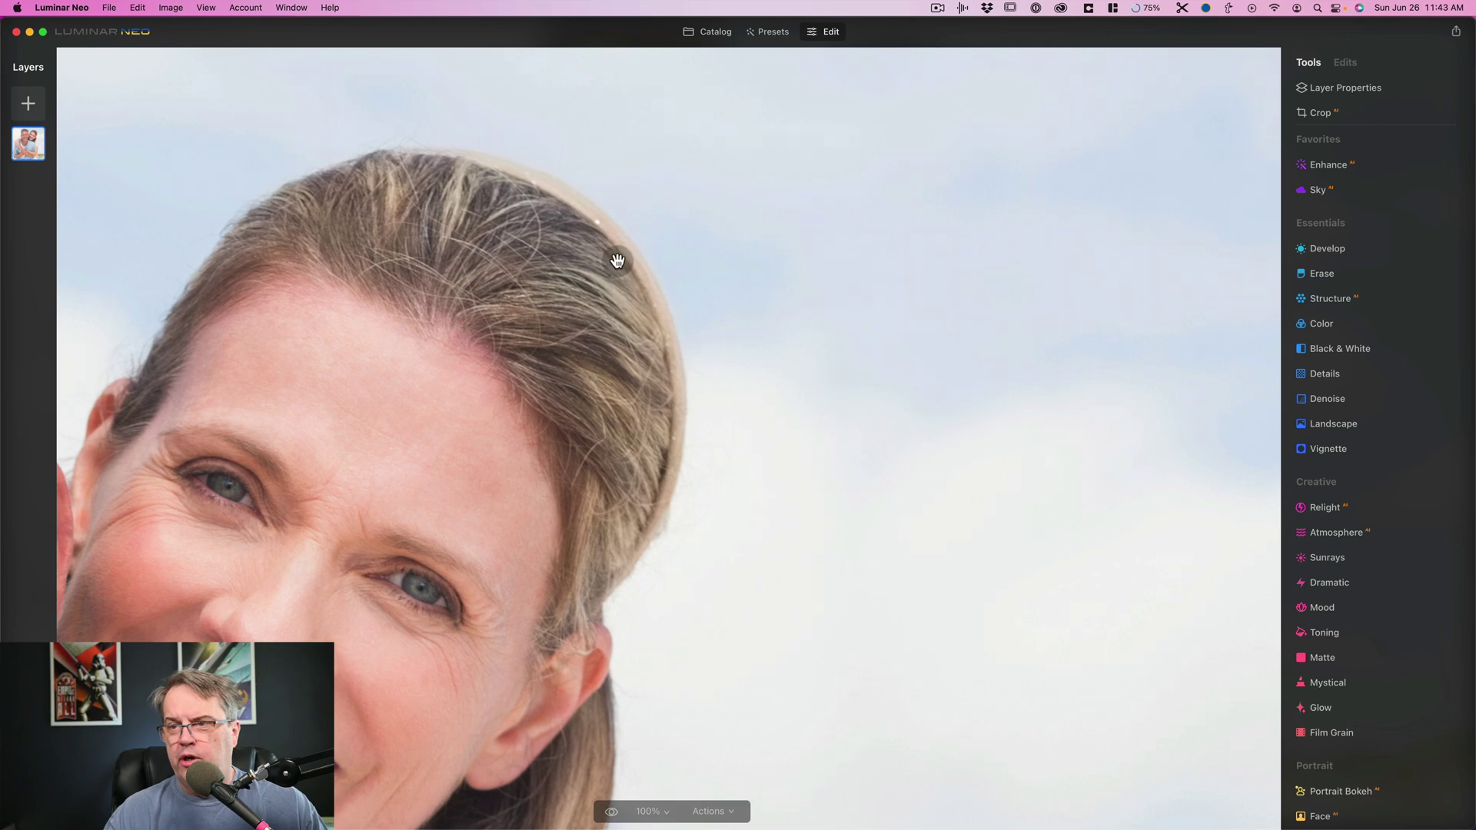
left_click(312, 393)
left_click_drag(311, 393, 1057, 423)
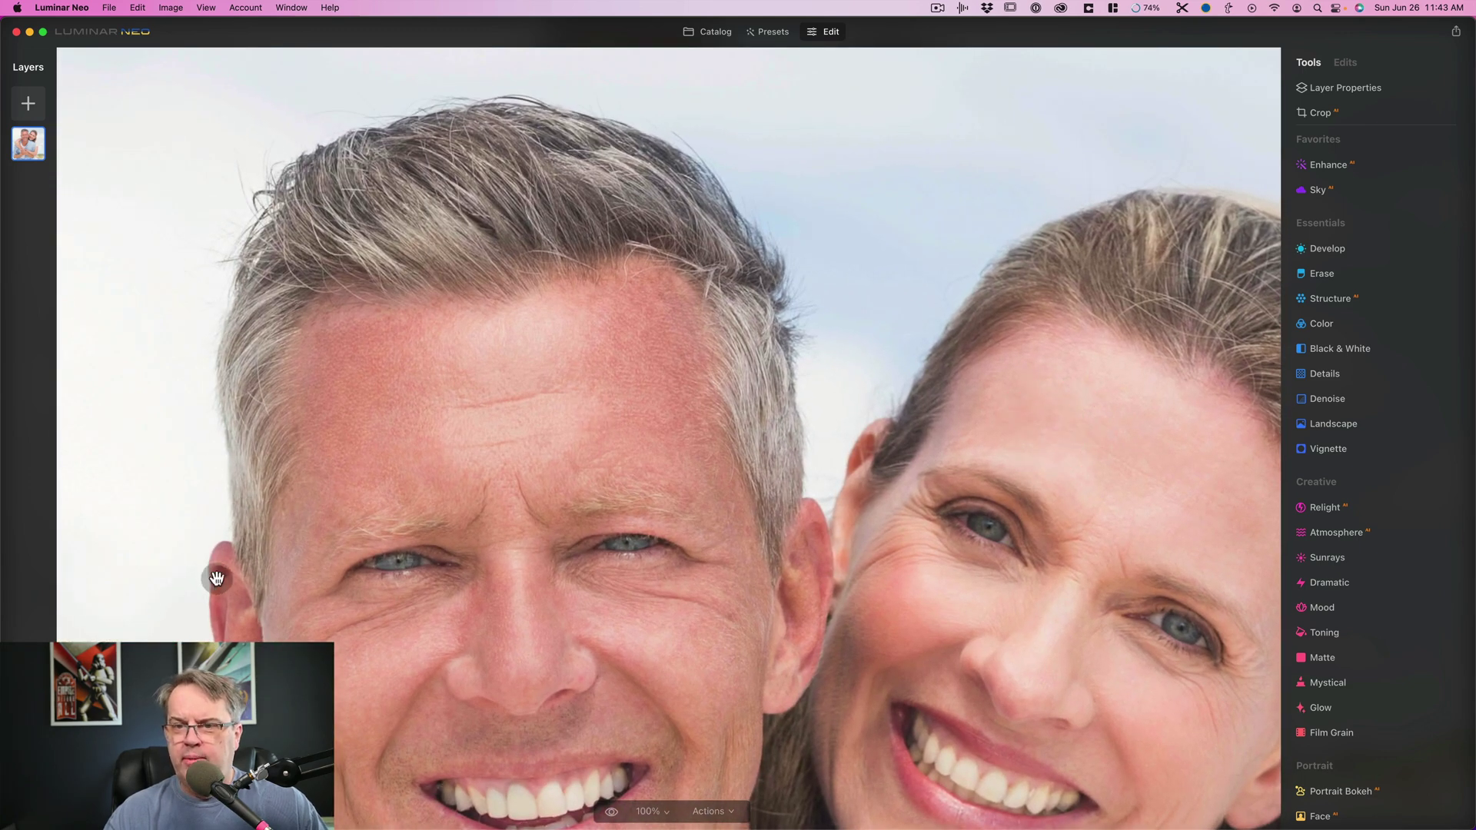
left_click_drag(368, 544, 380, 464)
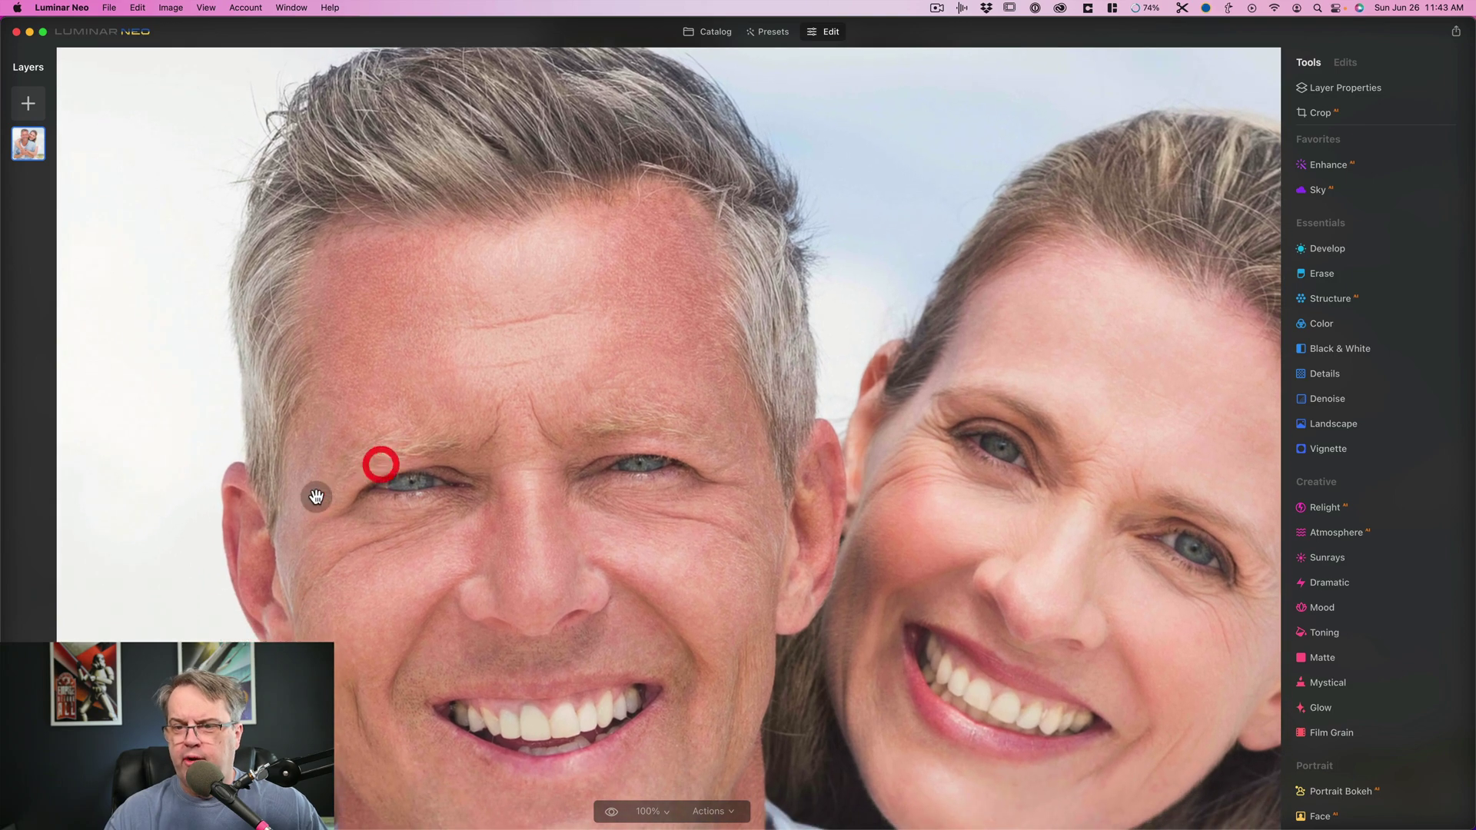
key("cmd+0")
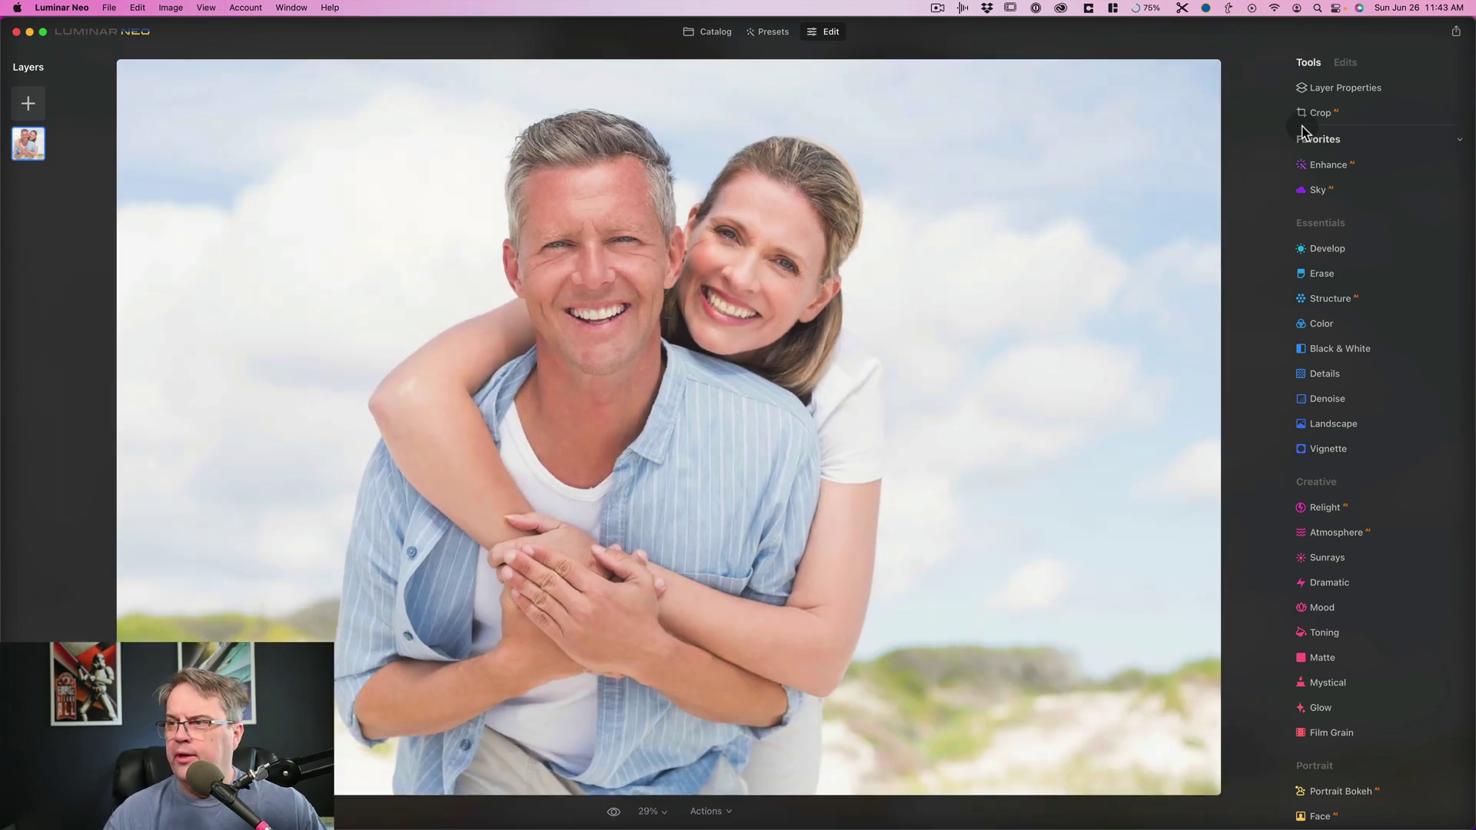
Step: Cut out the piggyback couple with Layer Properties Masking > Portrait Background > Remove
left_click(1392, 89)
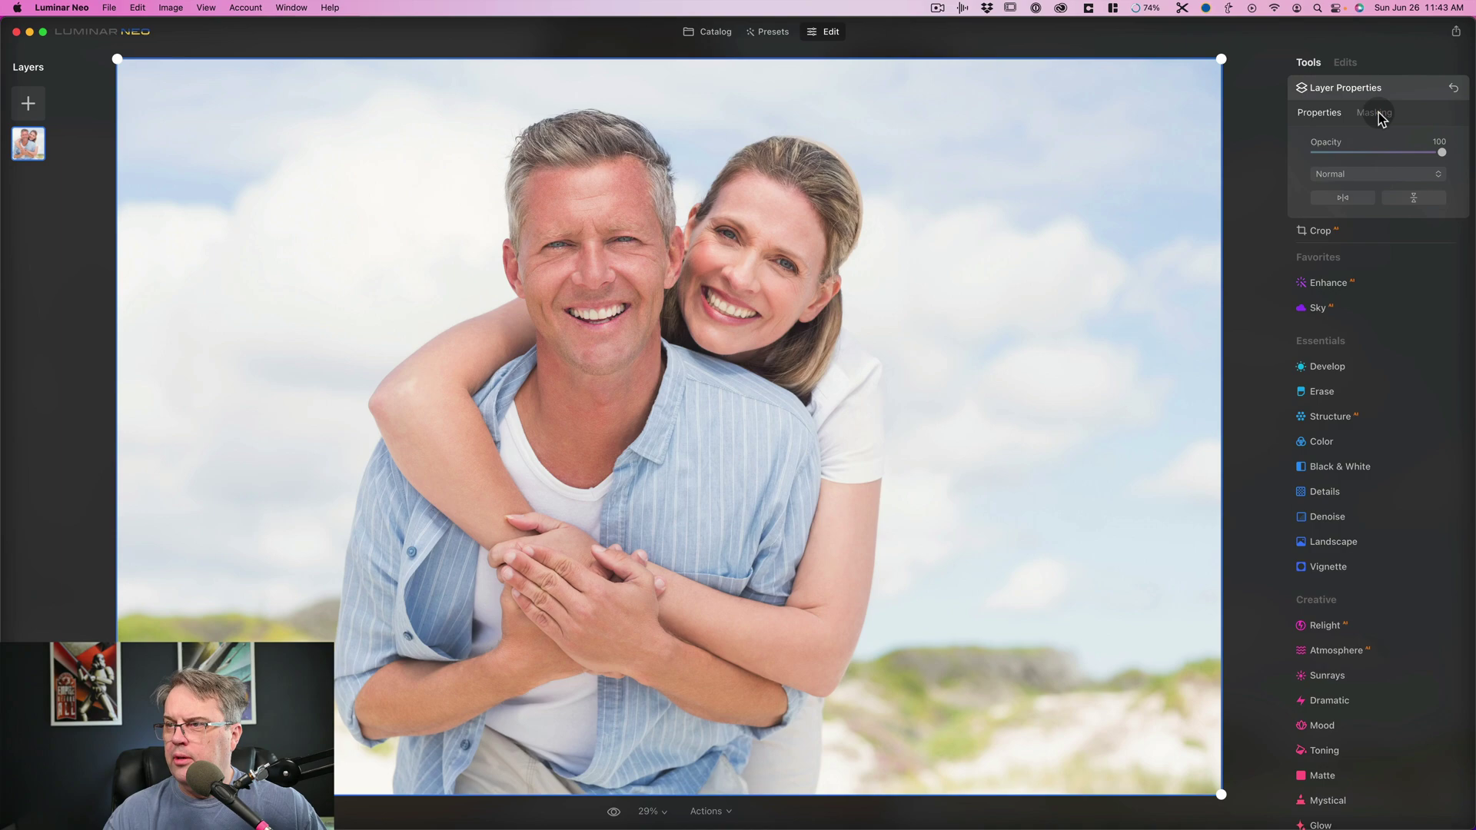
left_click(1376, 113)
left_click(1370, 223)
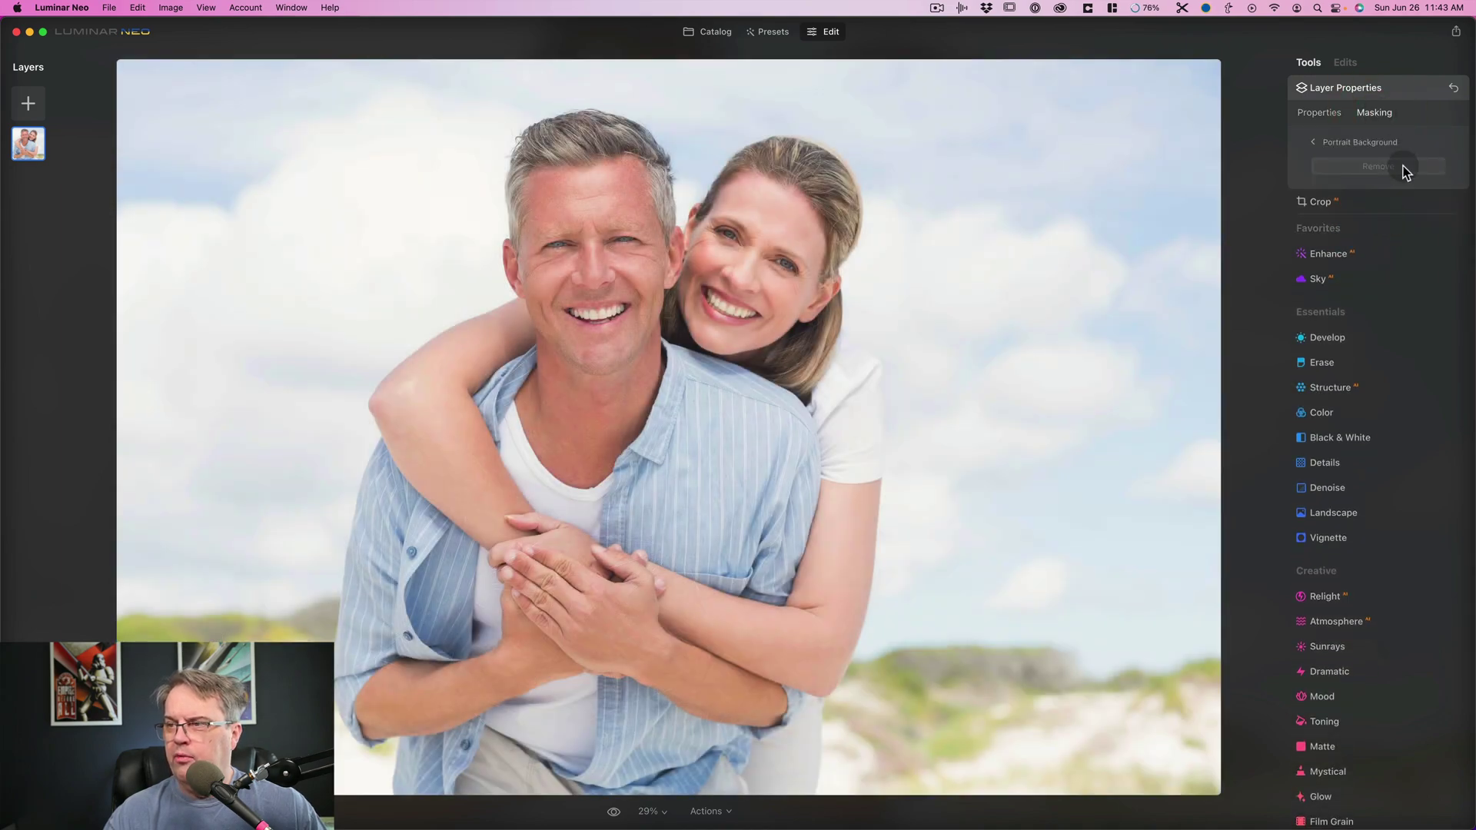
left_click(1404, 168)
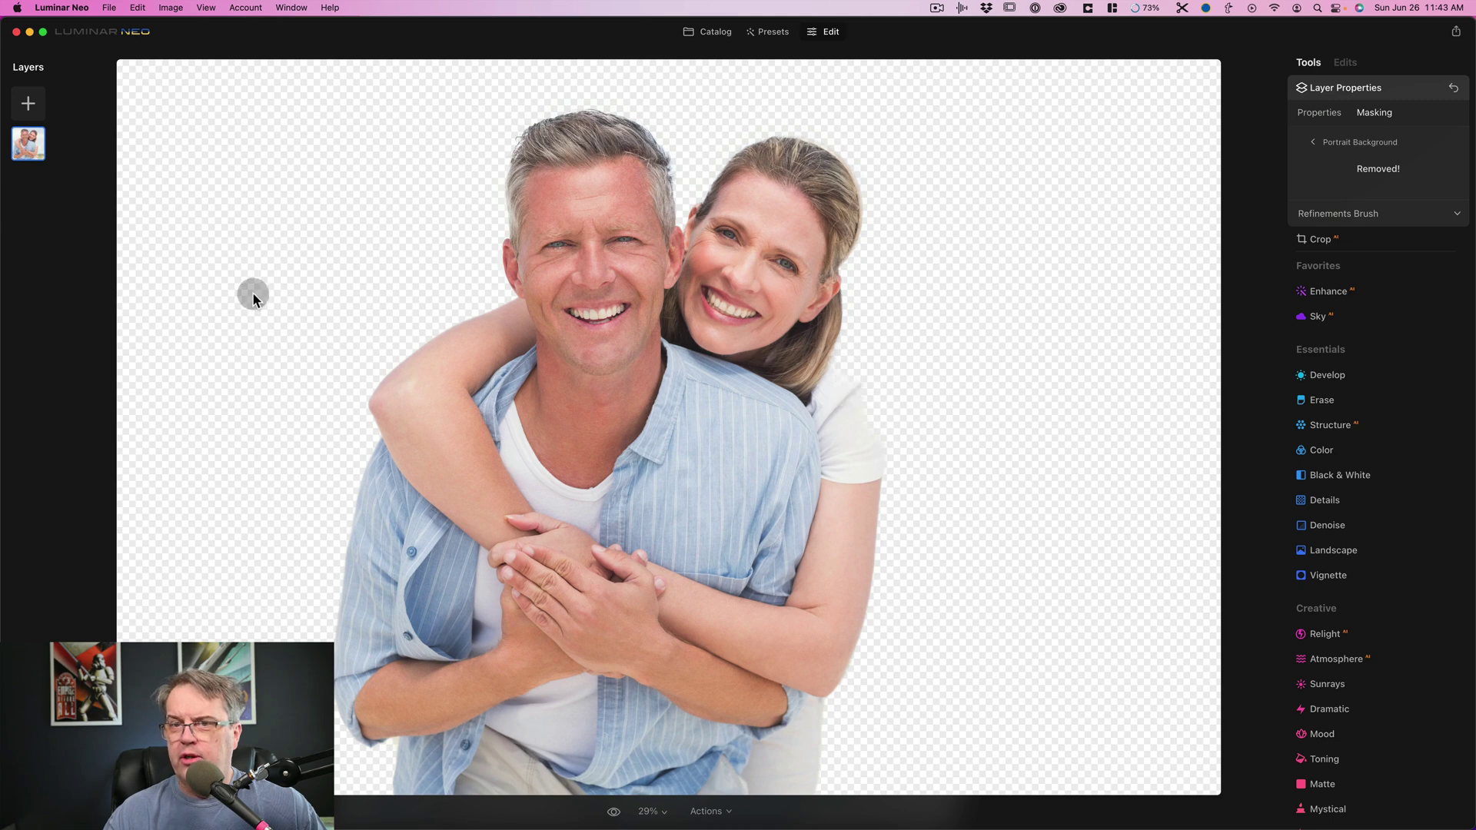
Step: Add the green texture from My Images at 100% opacity, placed beneath the couple layer
left_click(27, 103)
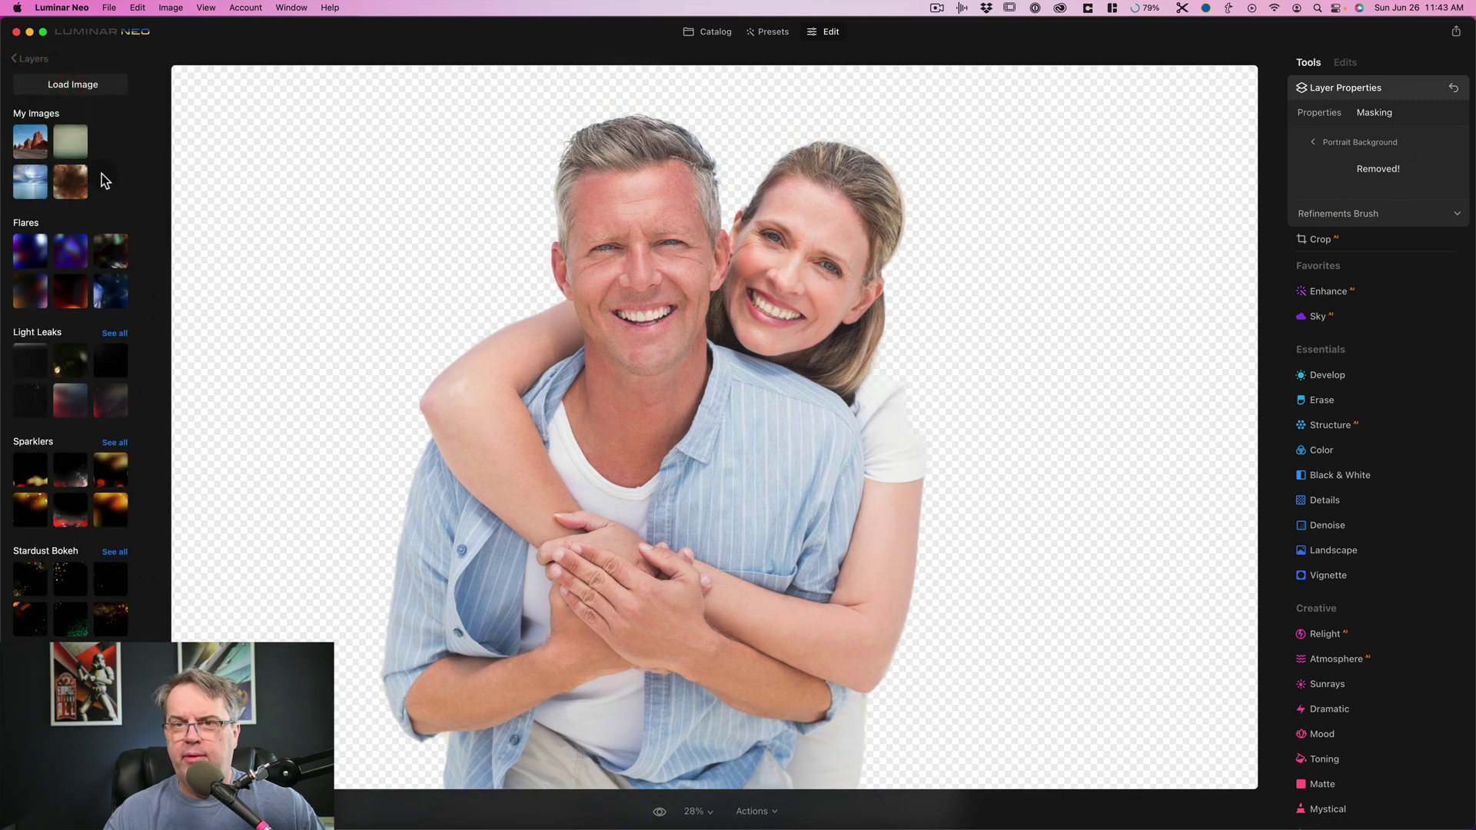
left_click(70, 143)
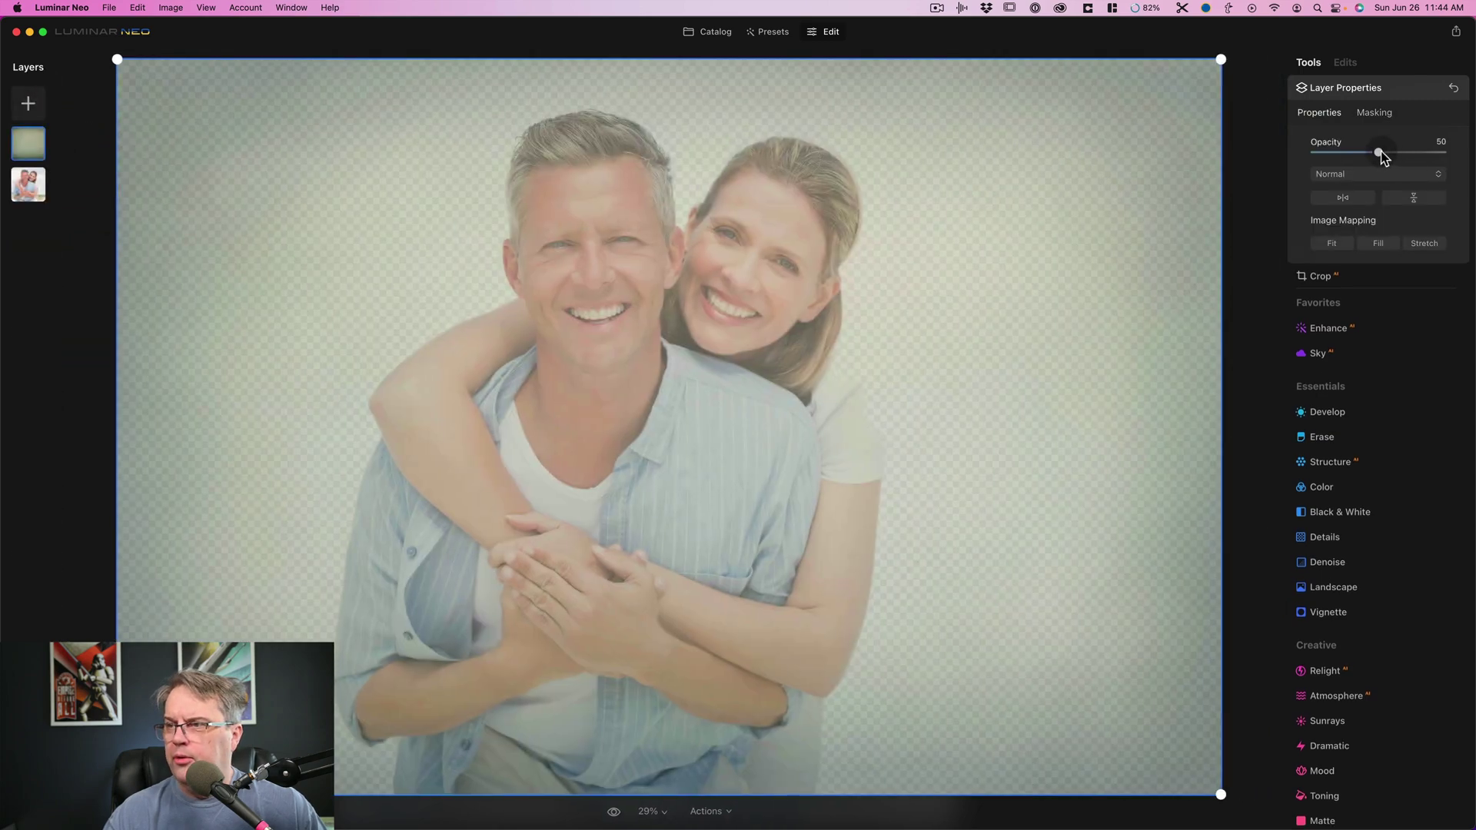
left_click_drag(1380, 152, 1453, 152)
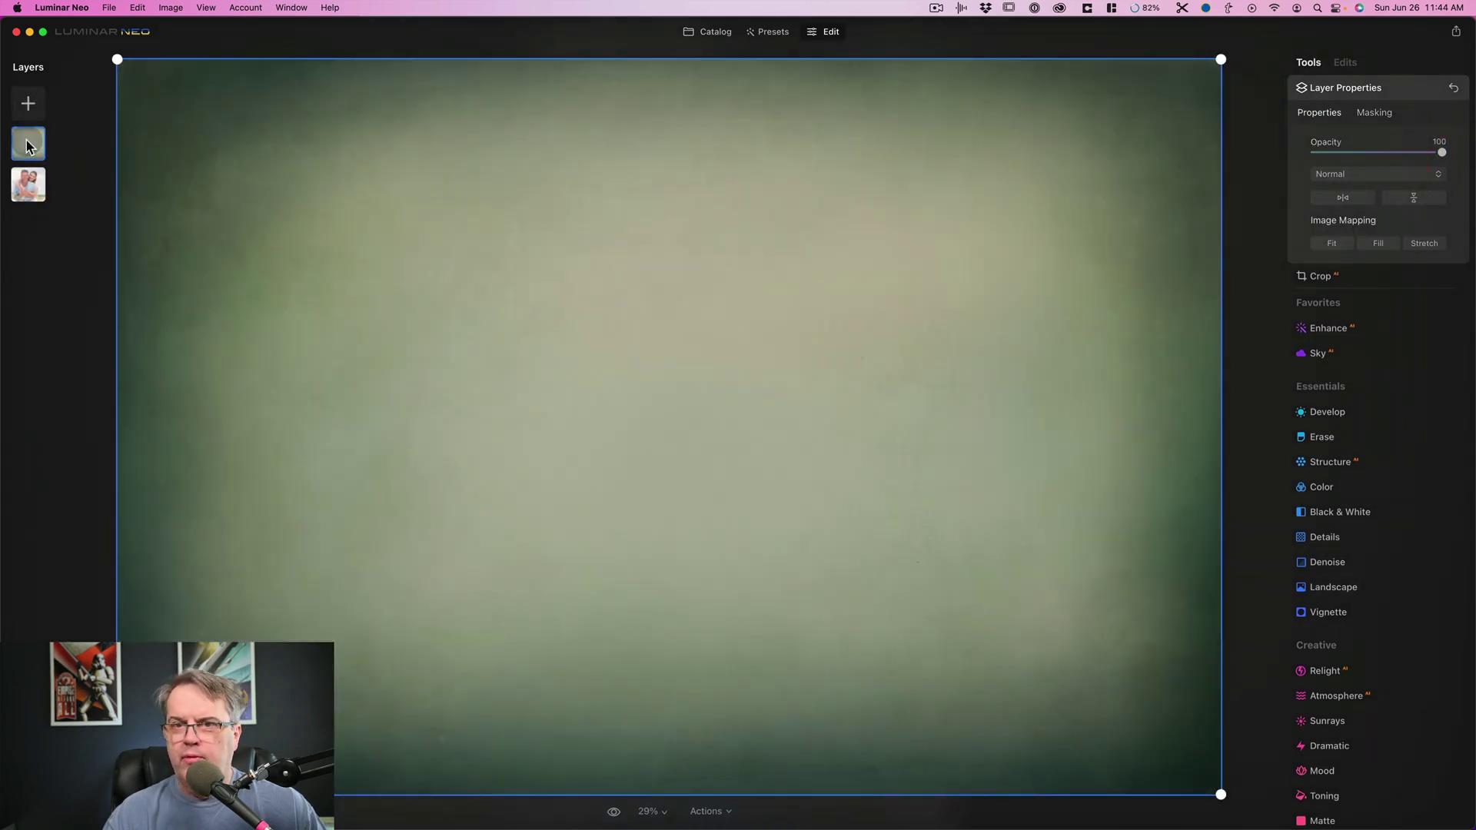
left_click(26, 197)
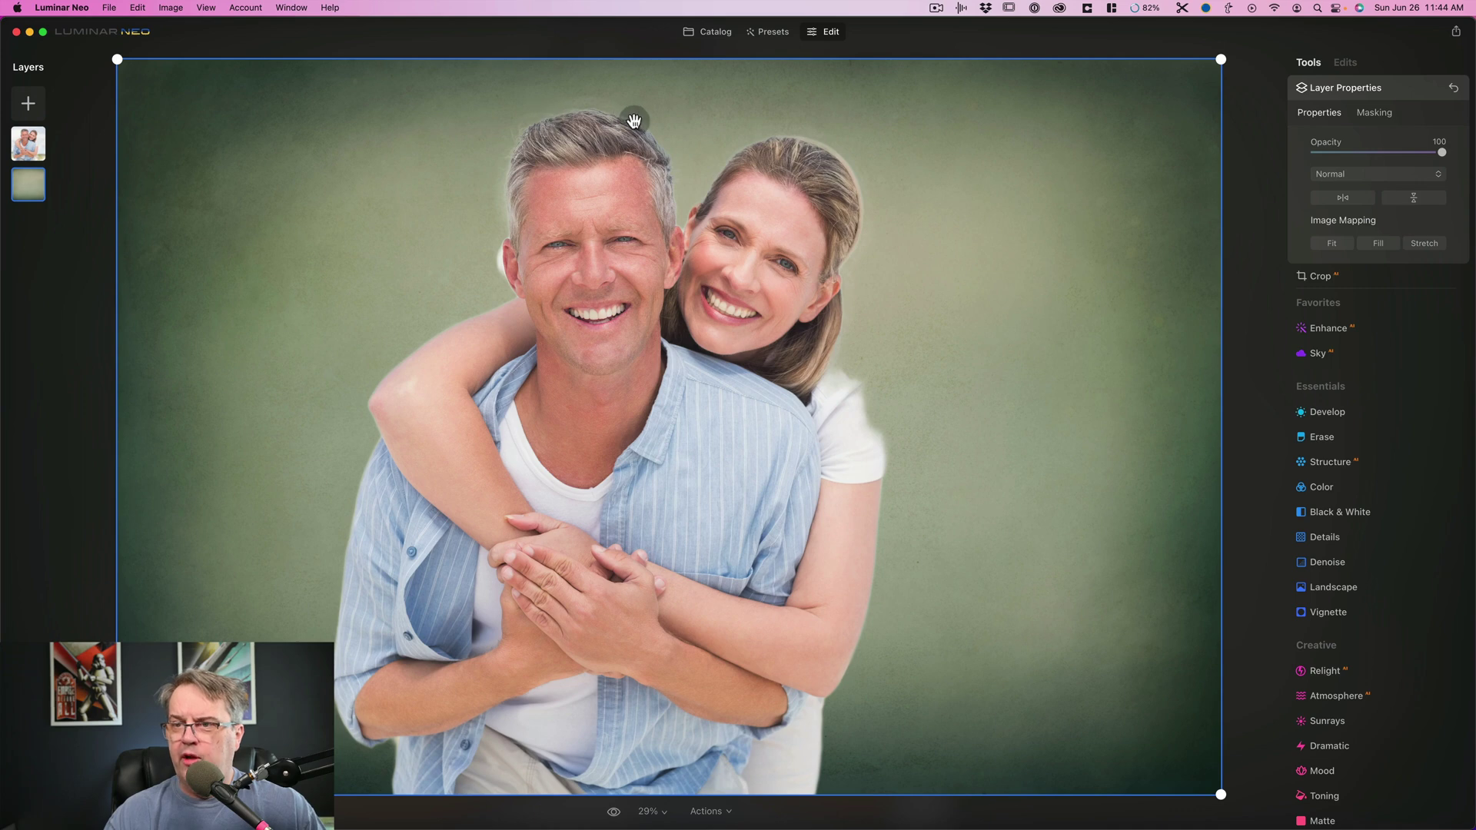
Step: Reapply Portrait Background removal on the couple layer over the green texture
left_click(23, 143)
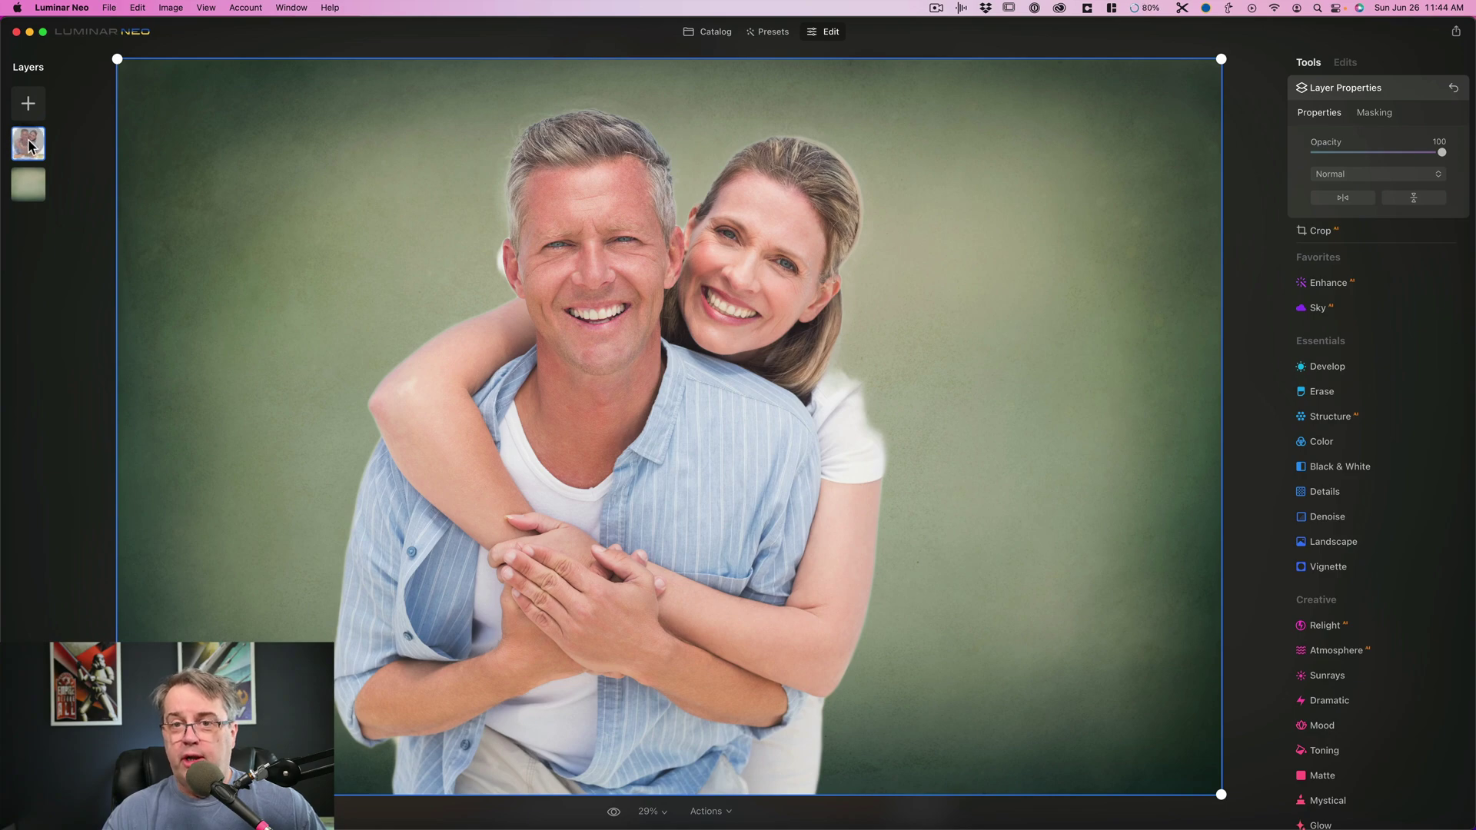
left_click(1376, 113)
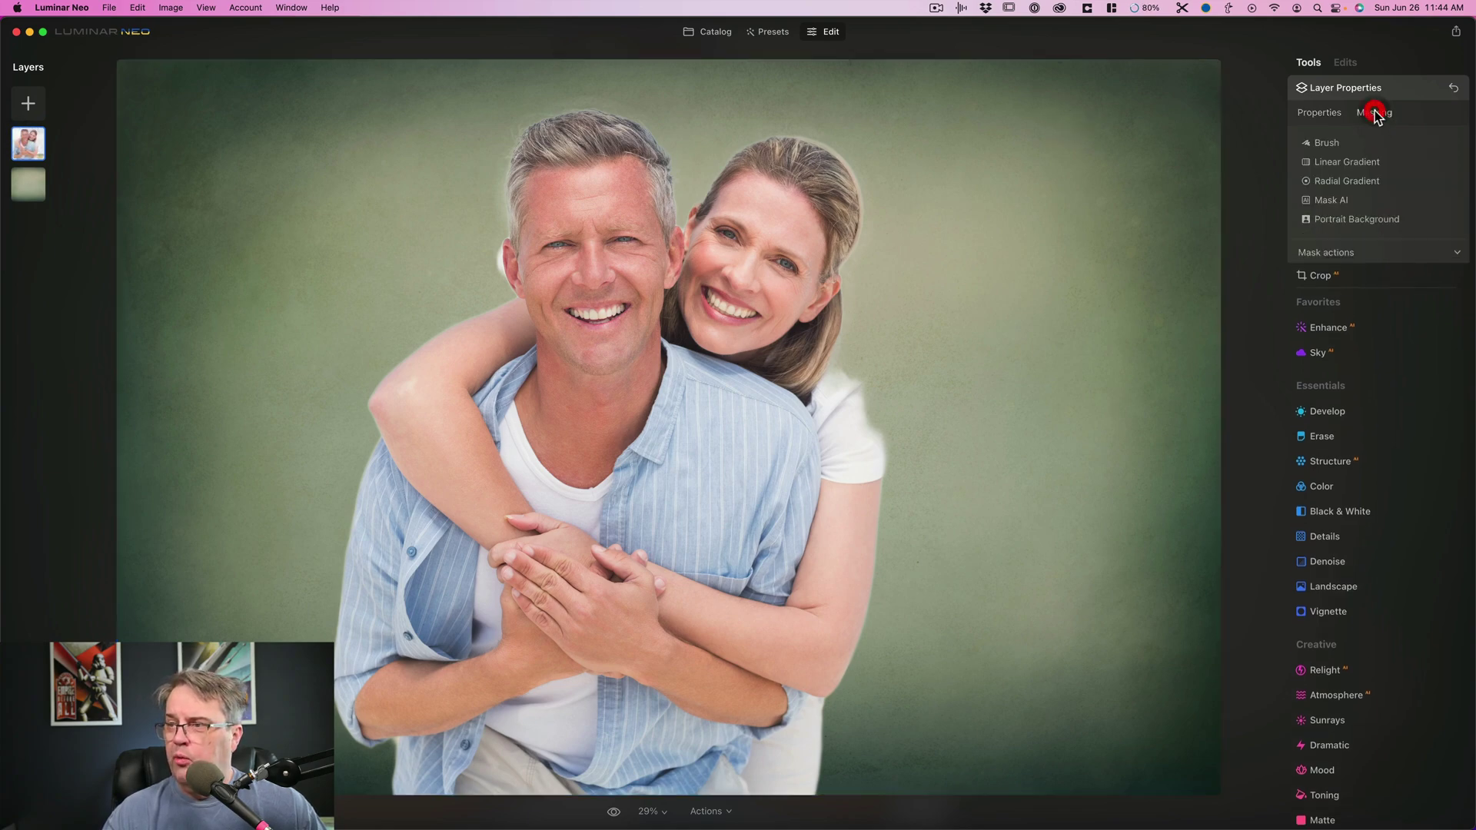
left_click(1338, 220)
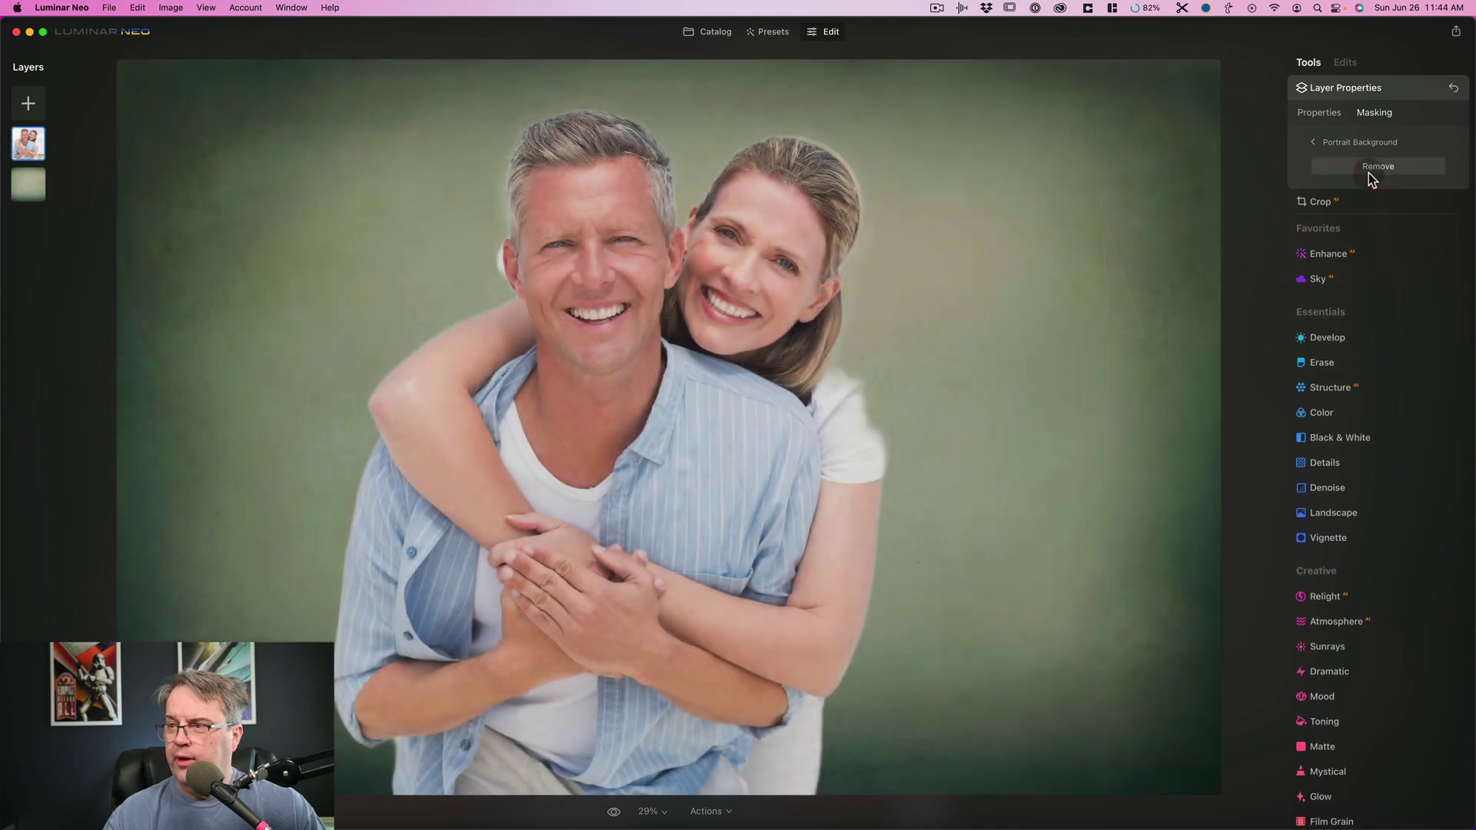
left_click(1370, 170)
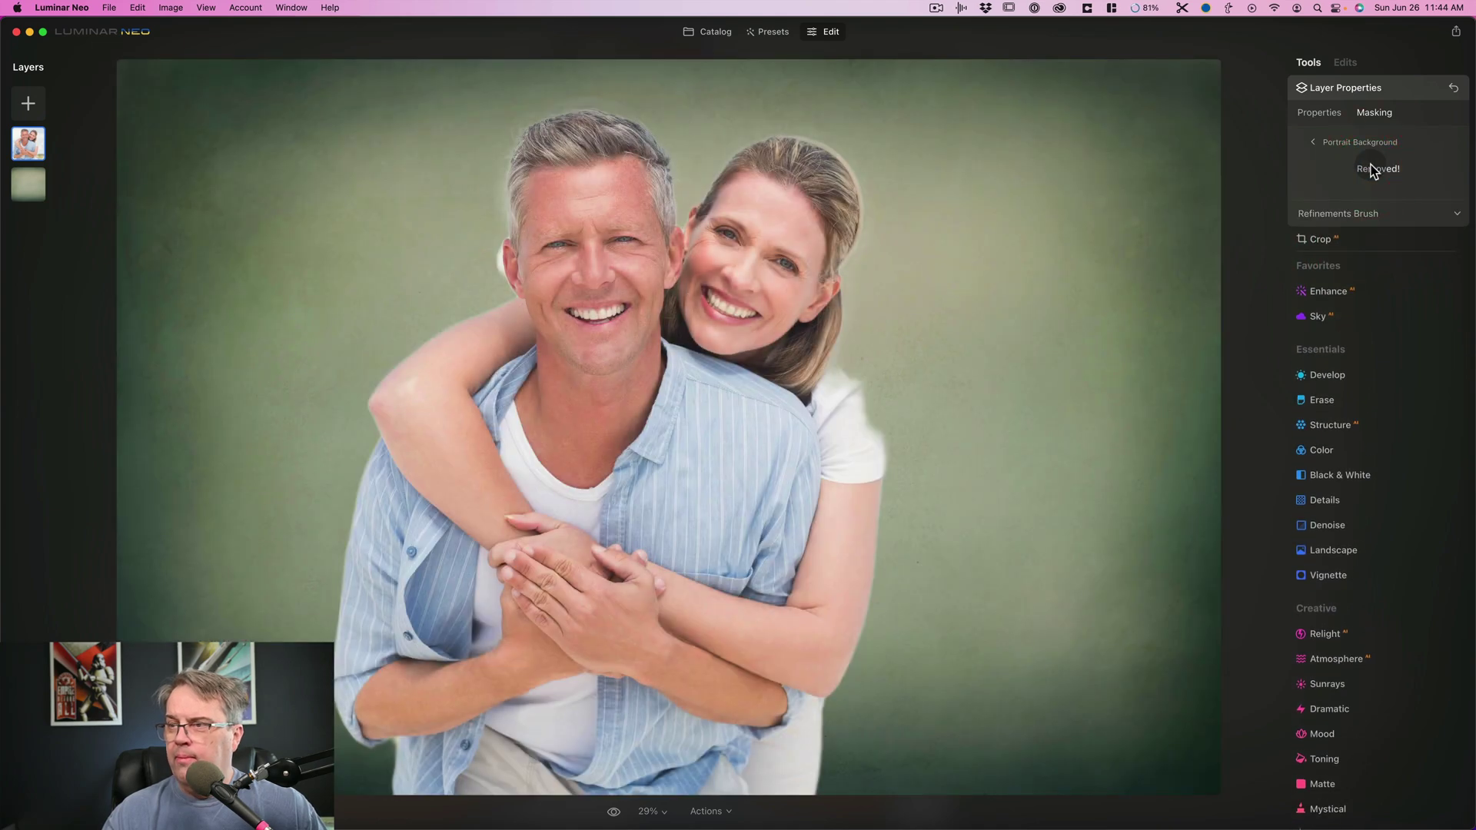
Step: Mark the gap between the faces as Object and soften the man's ear and hair edge with Transition
left_click(1396, 221)
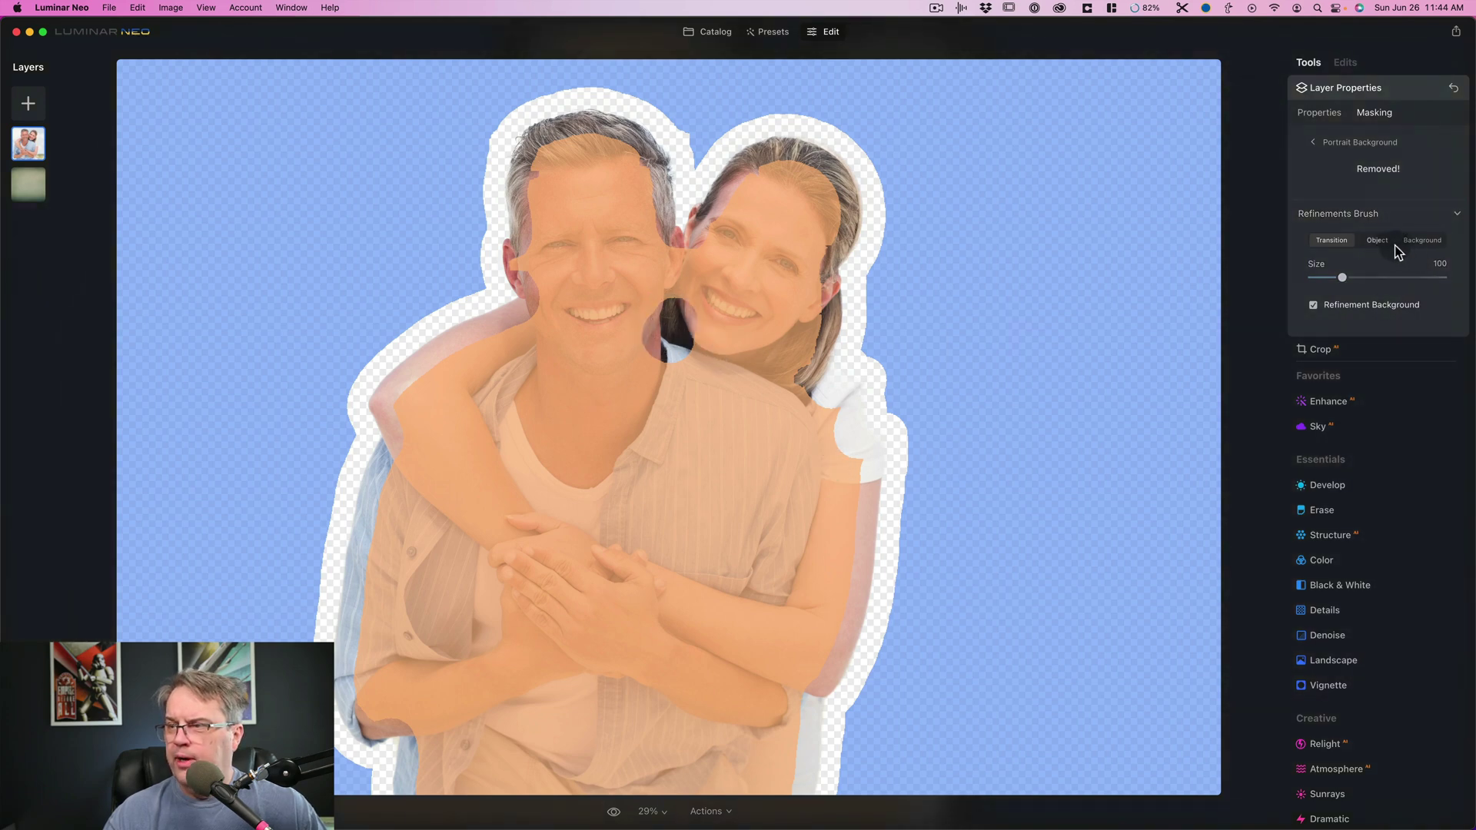
left_click(1383, 241)
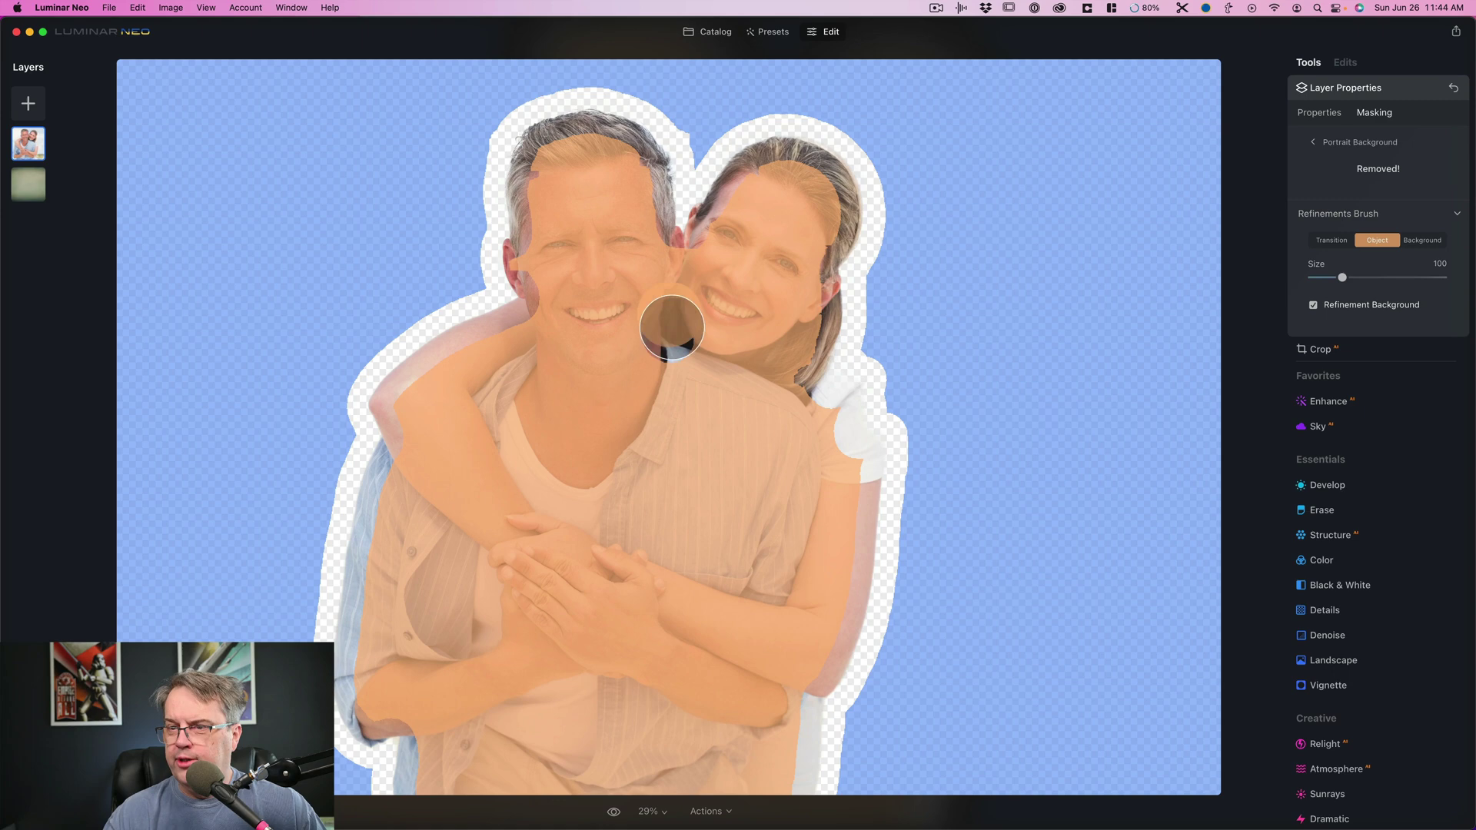
left_click_drag(671, 328, 670, 318)
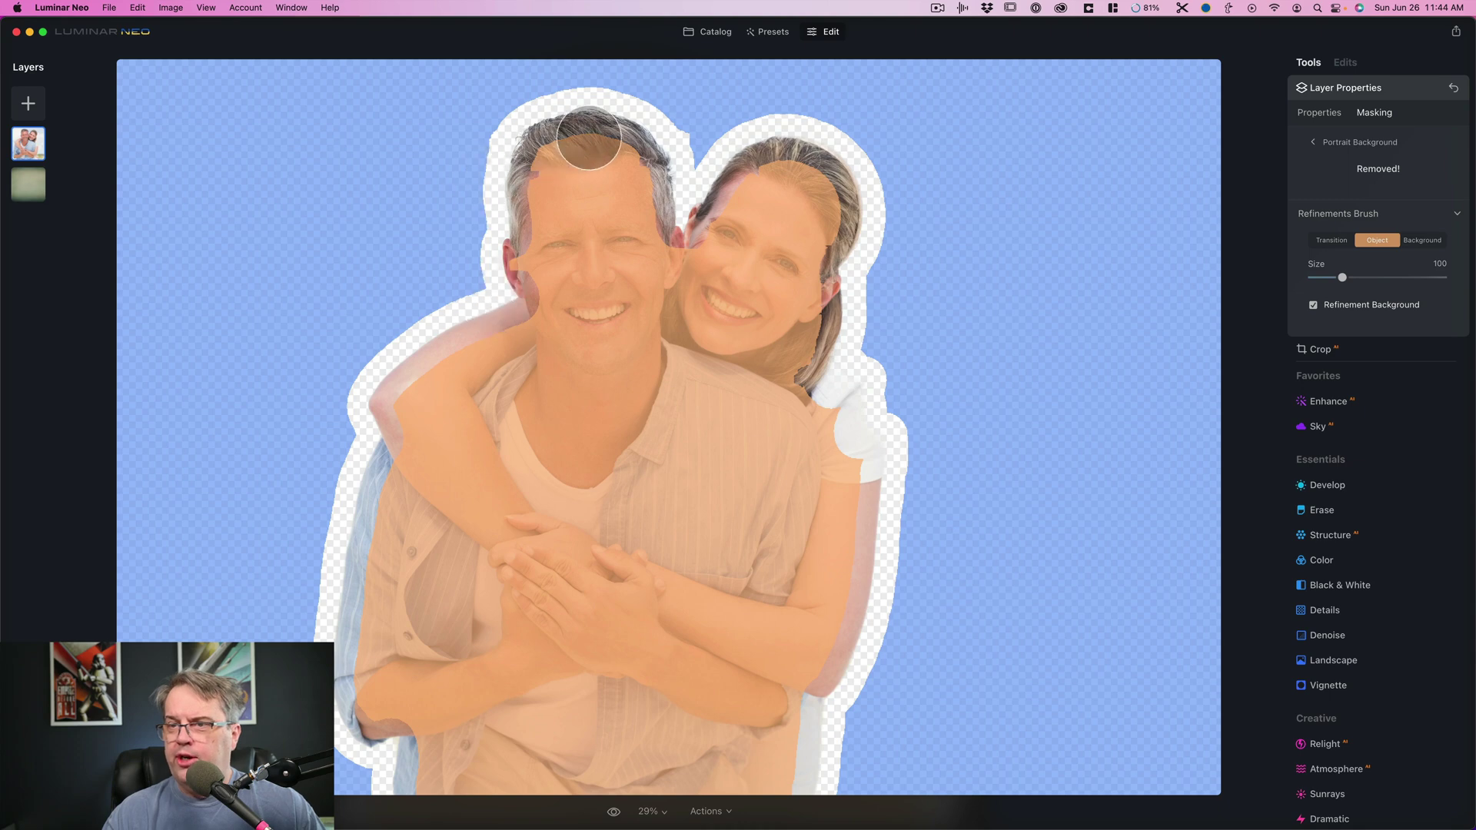
left_click(1330, 240)
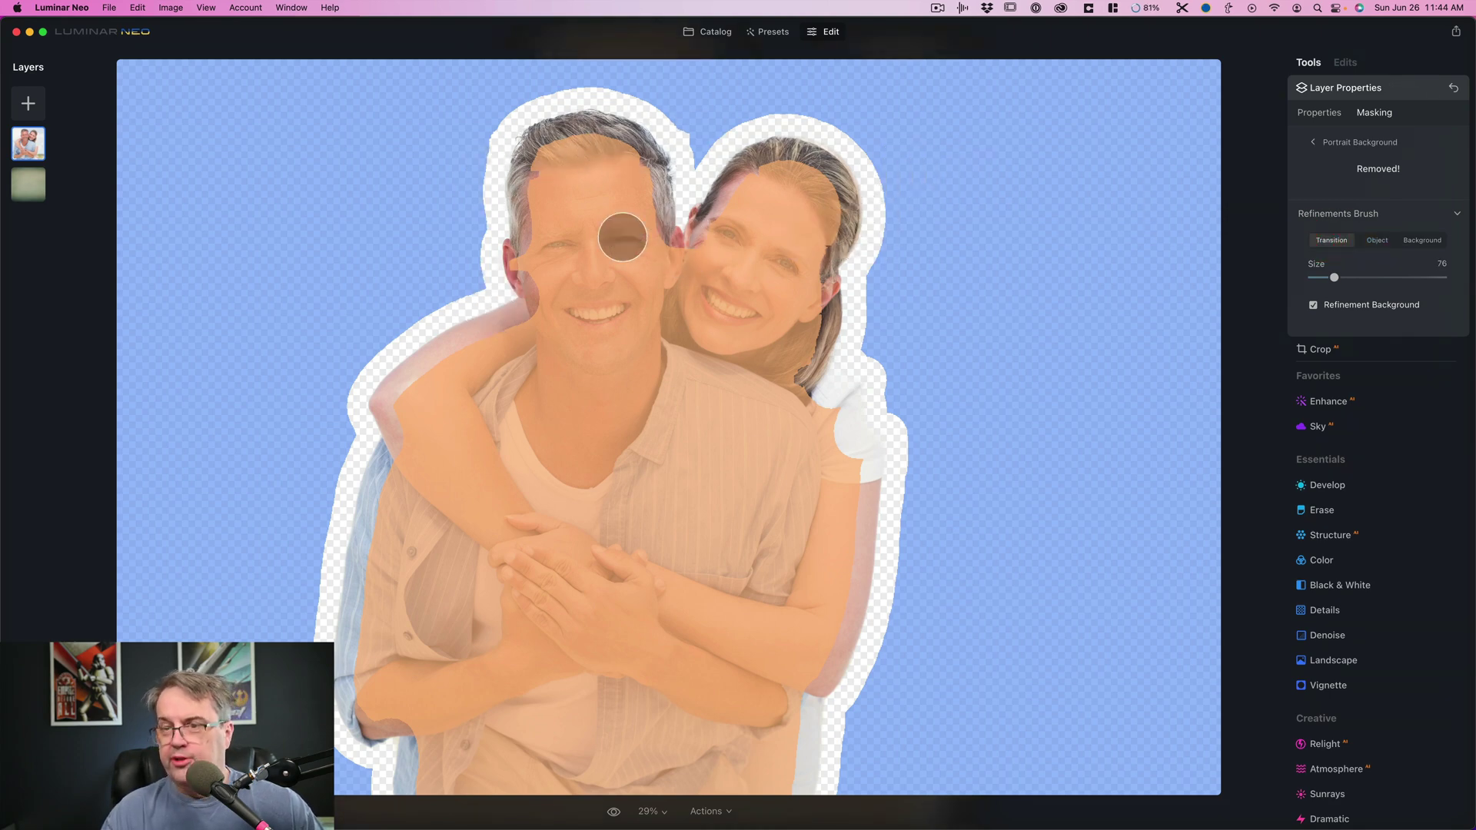
key("bracketleft")
key("bracketleft")
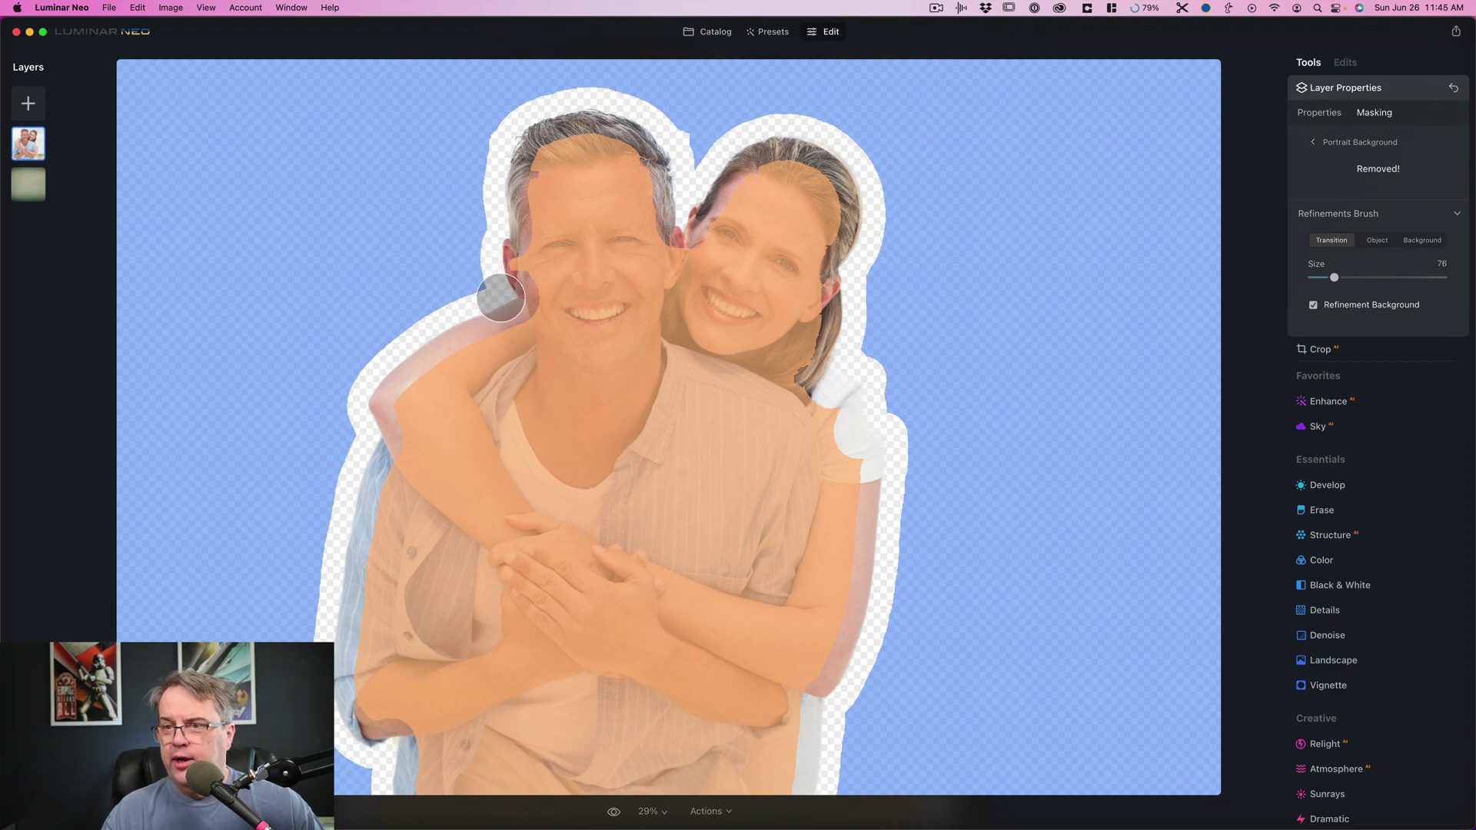
left_click_drag(501, 297, 496, 237)
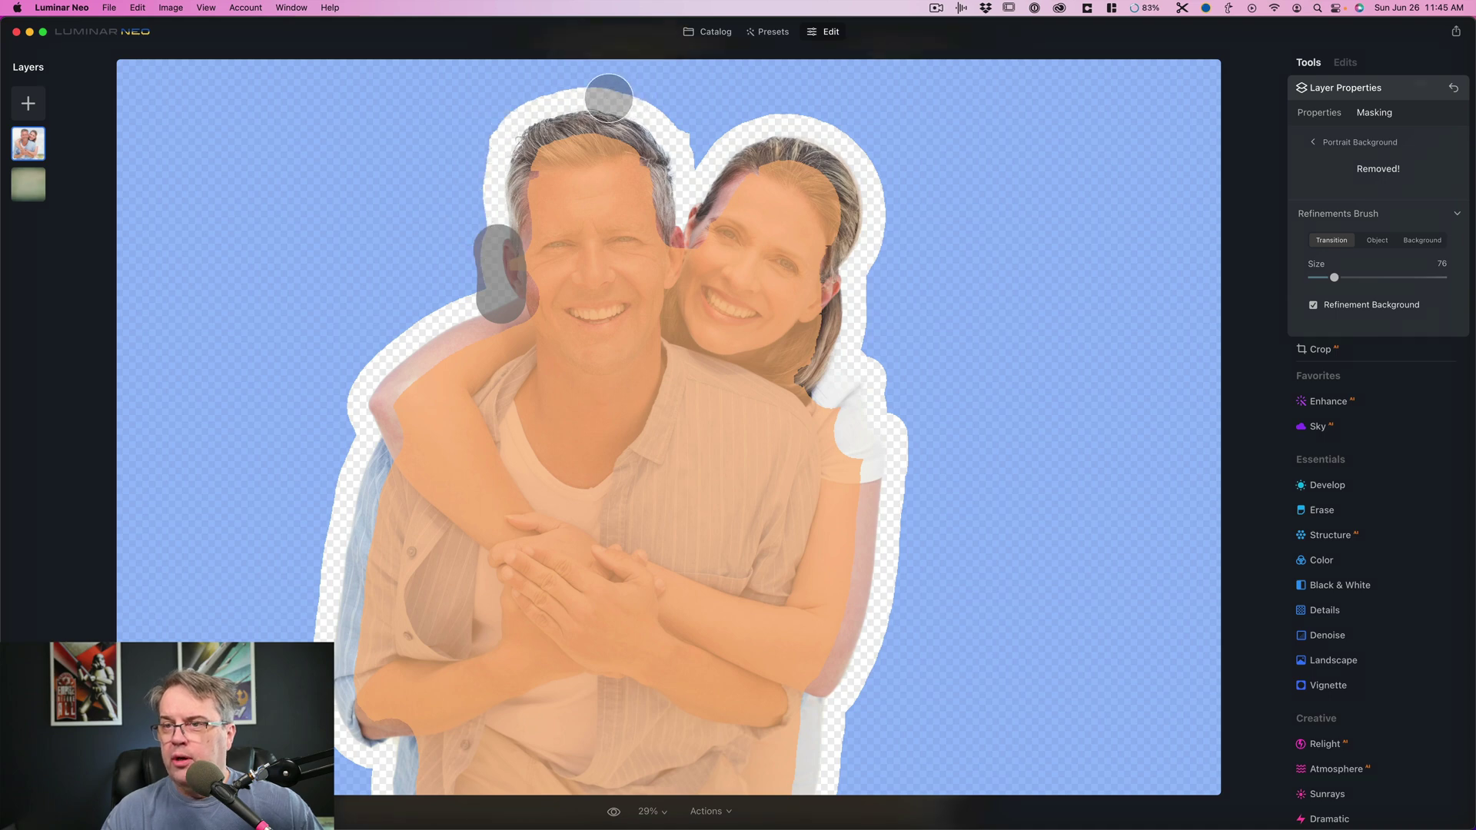
mouse_move(608, 98)
left_mouse_down()
mouse_move(517, 125)
mouse_move(493, 203)
left_mouse_up()
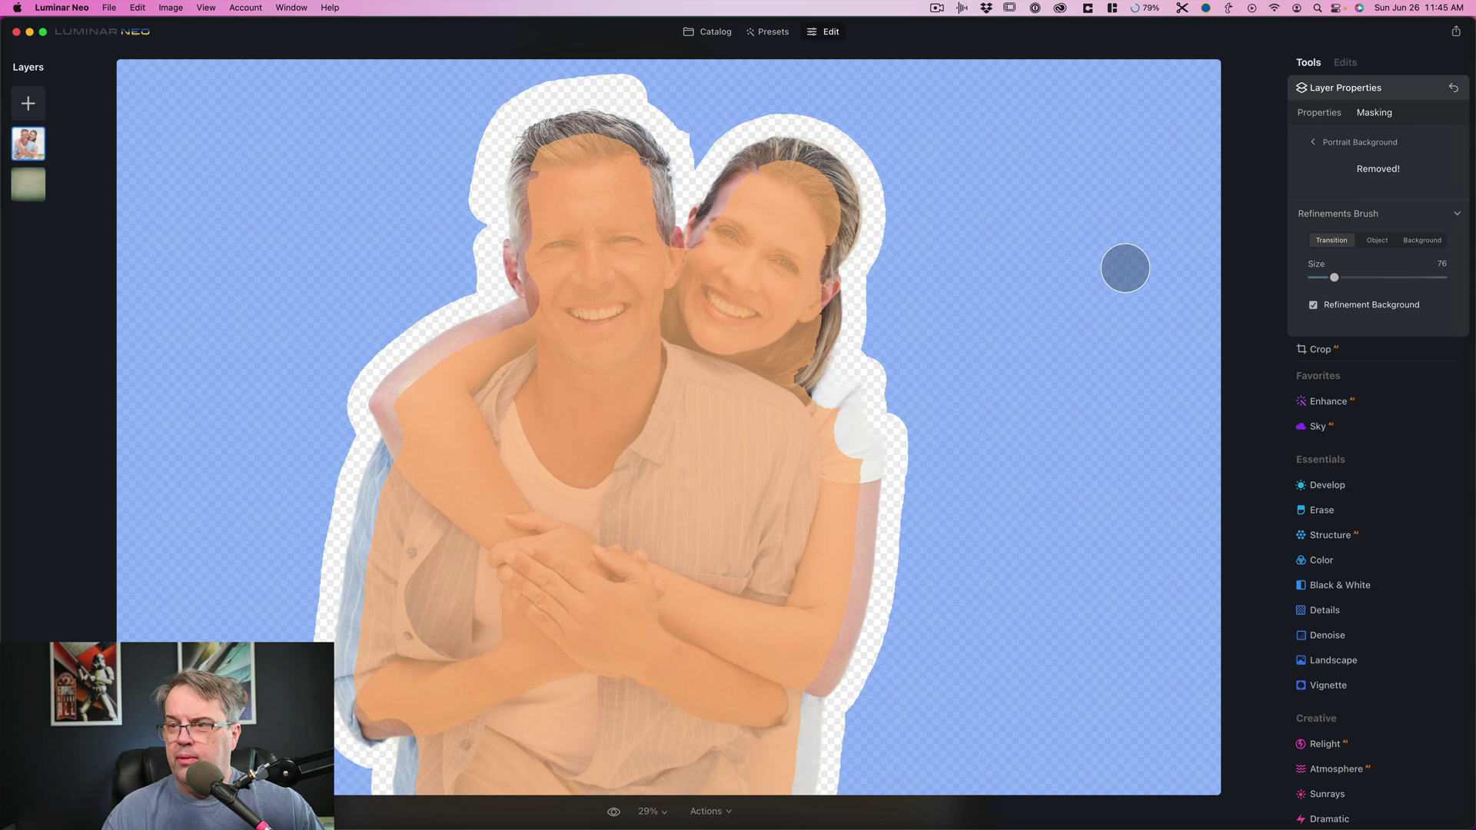
Step: Finish the cutout, add the desert rocks photo at 100% opacity, and place the couple above it
left_click(1312, 141)
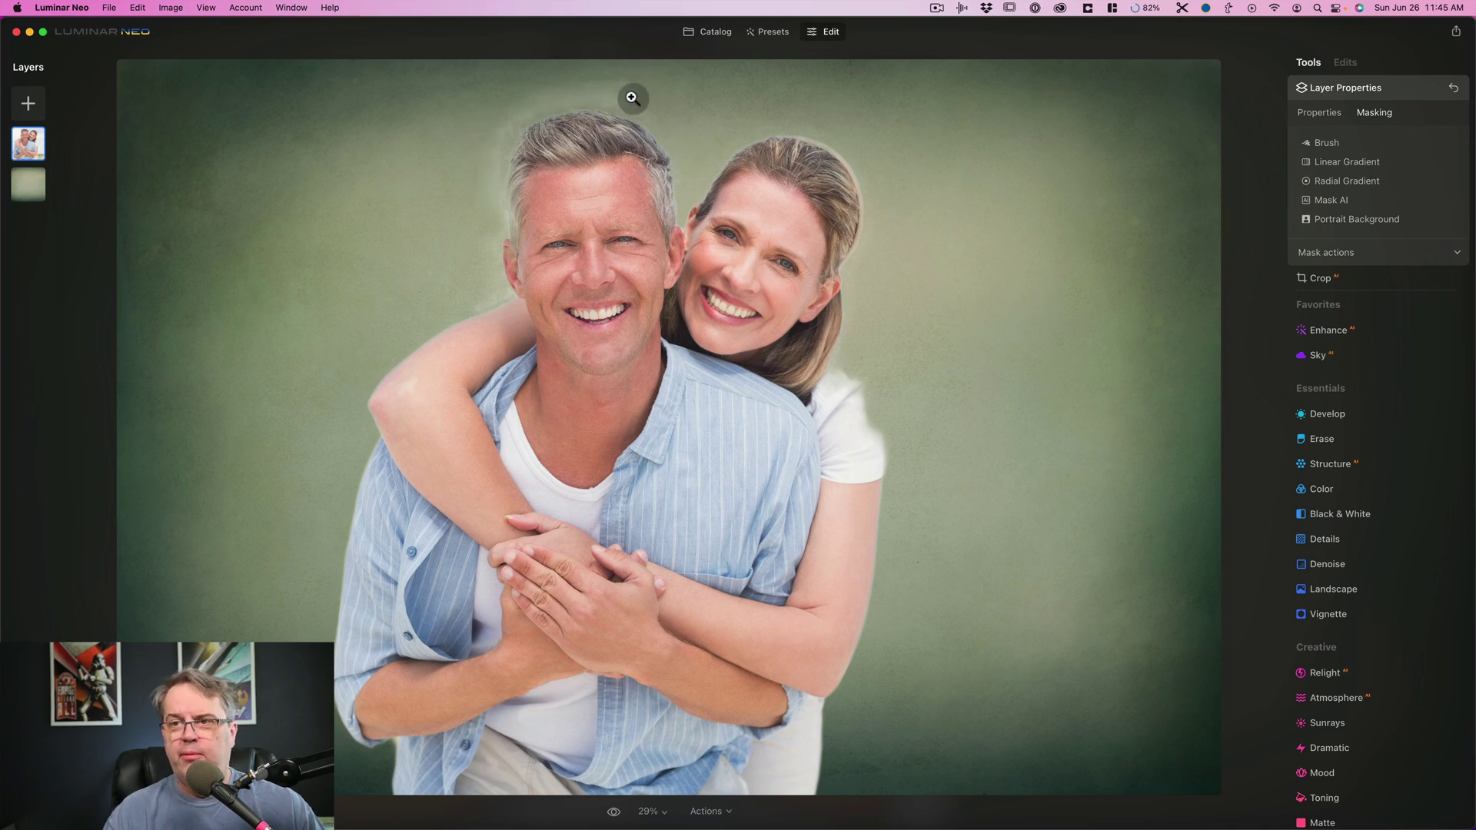
left_click(28, 104)
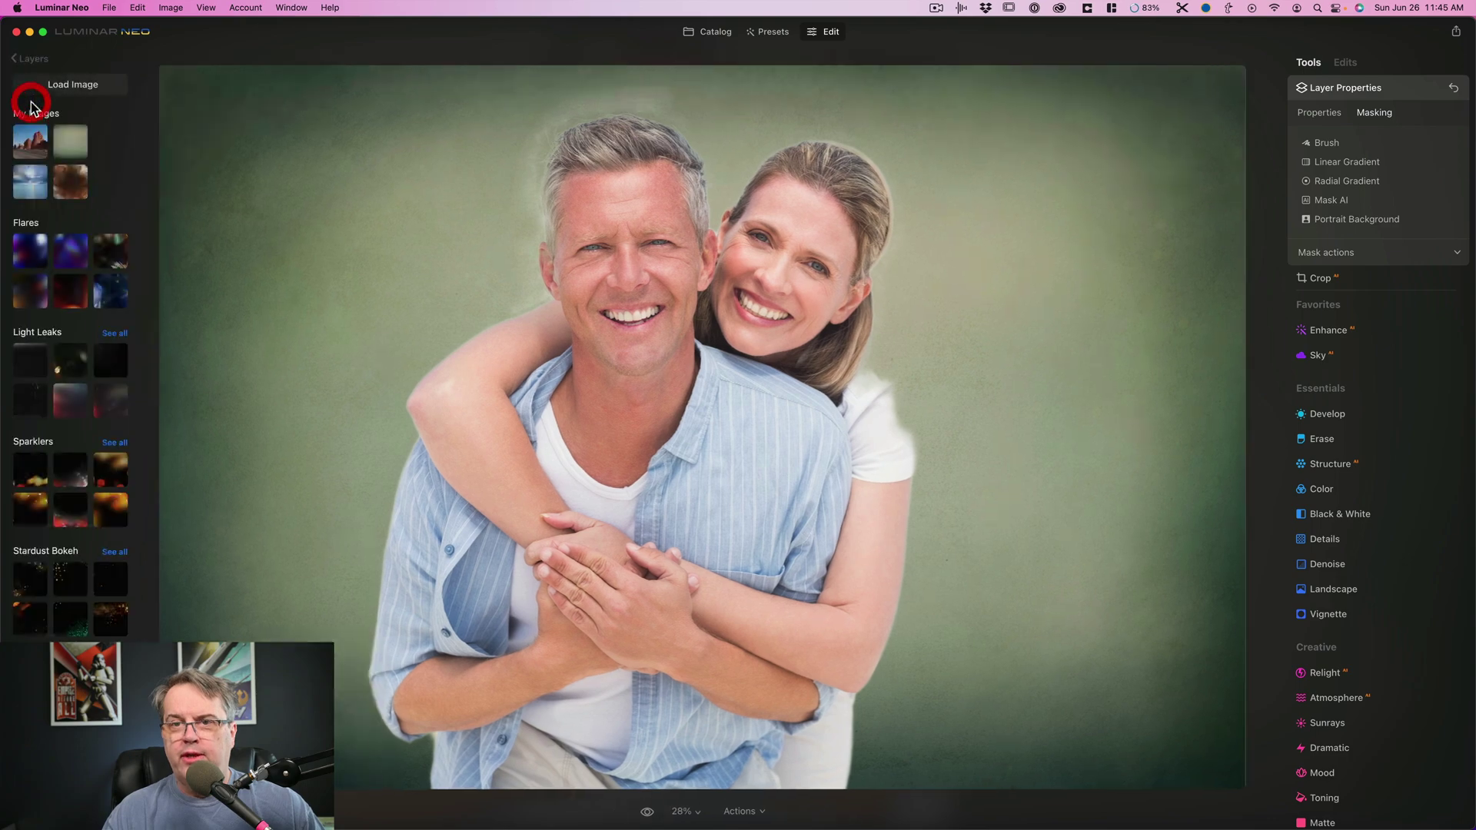
left_click(30, 142)
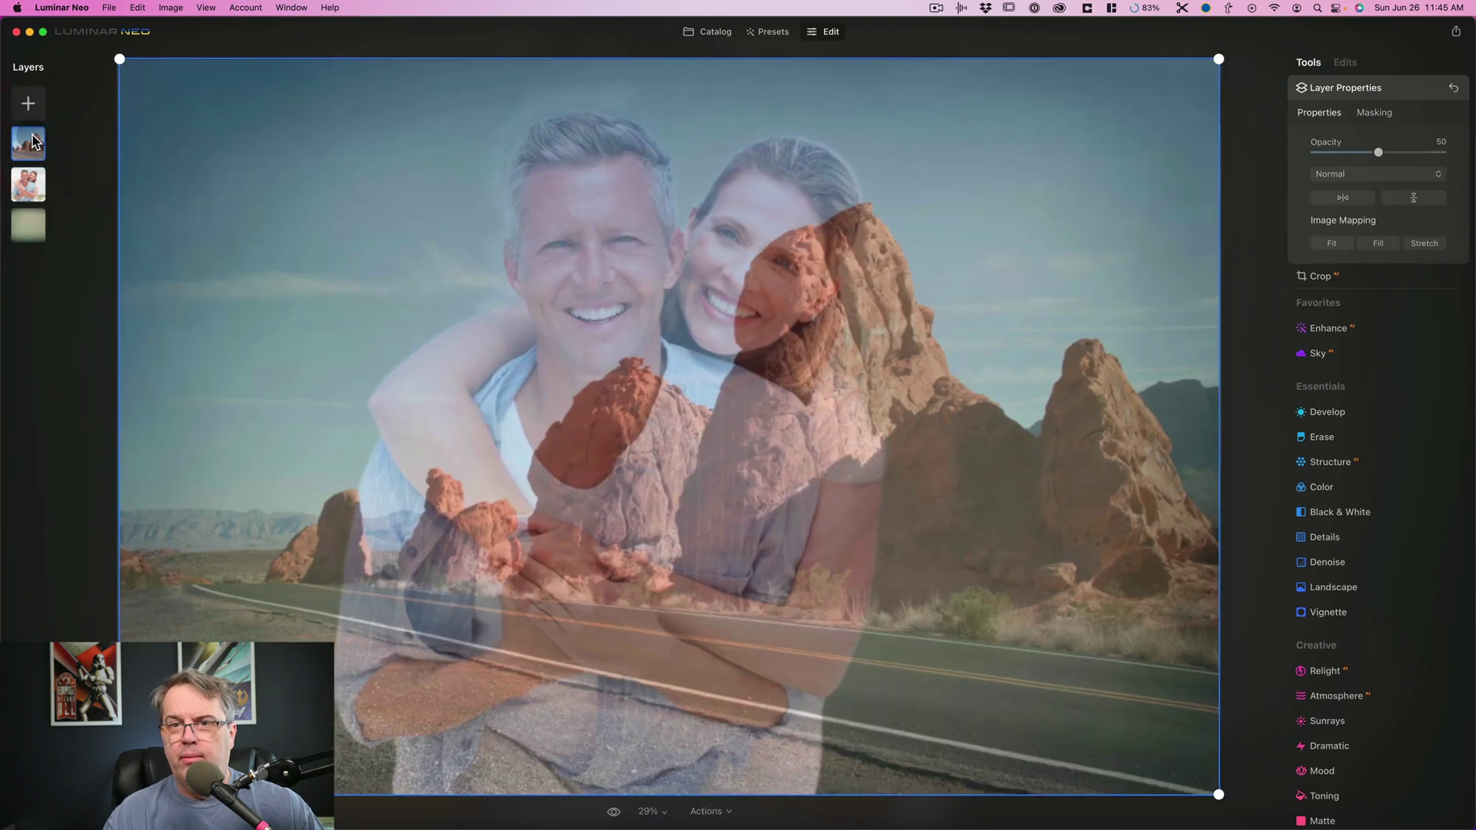
left_click_drag(1380, 156, 1457, 152)
left_click_drag(43, 181, 48, 136)
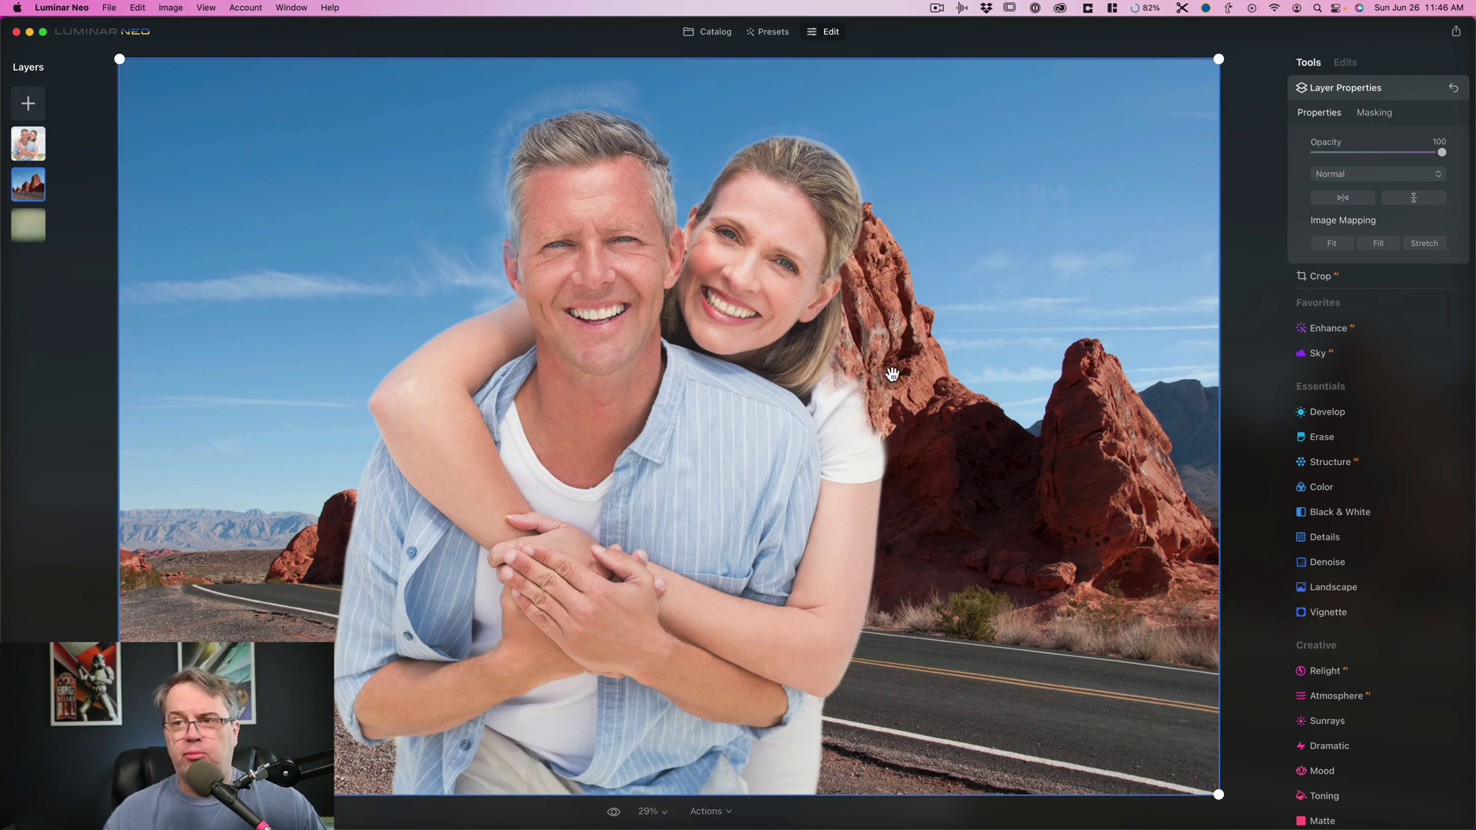
Step: Delete the green texture layer and the desert rocks layer from the Layers panel
left_click(602, 165)
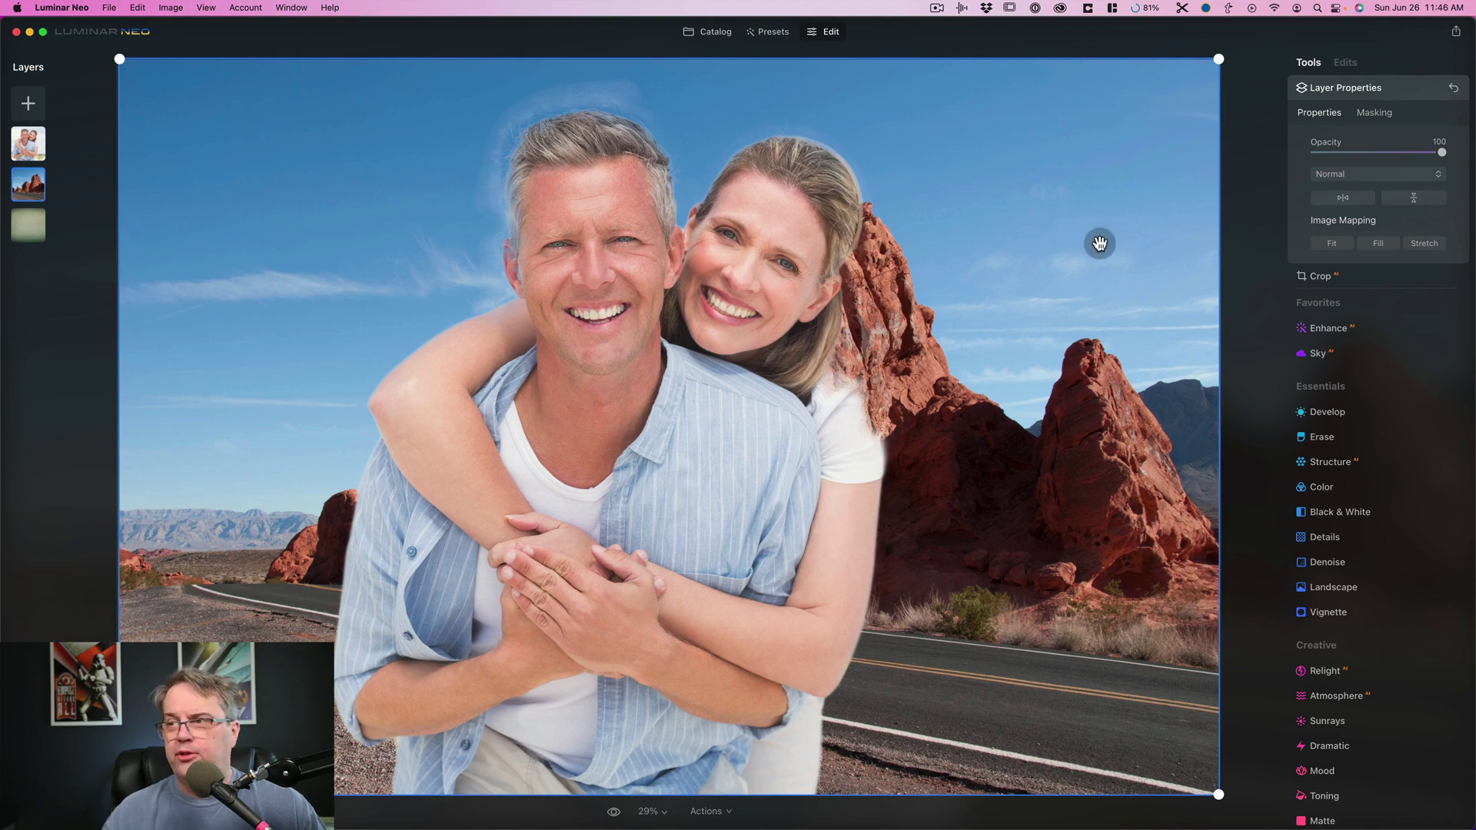
left_click(1453, 88)
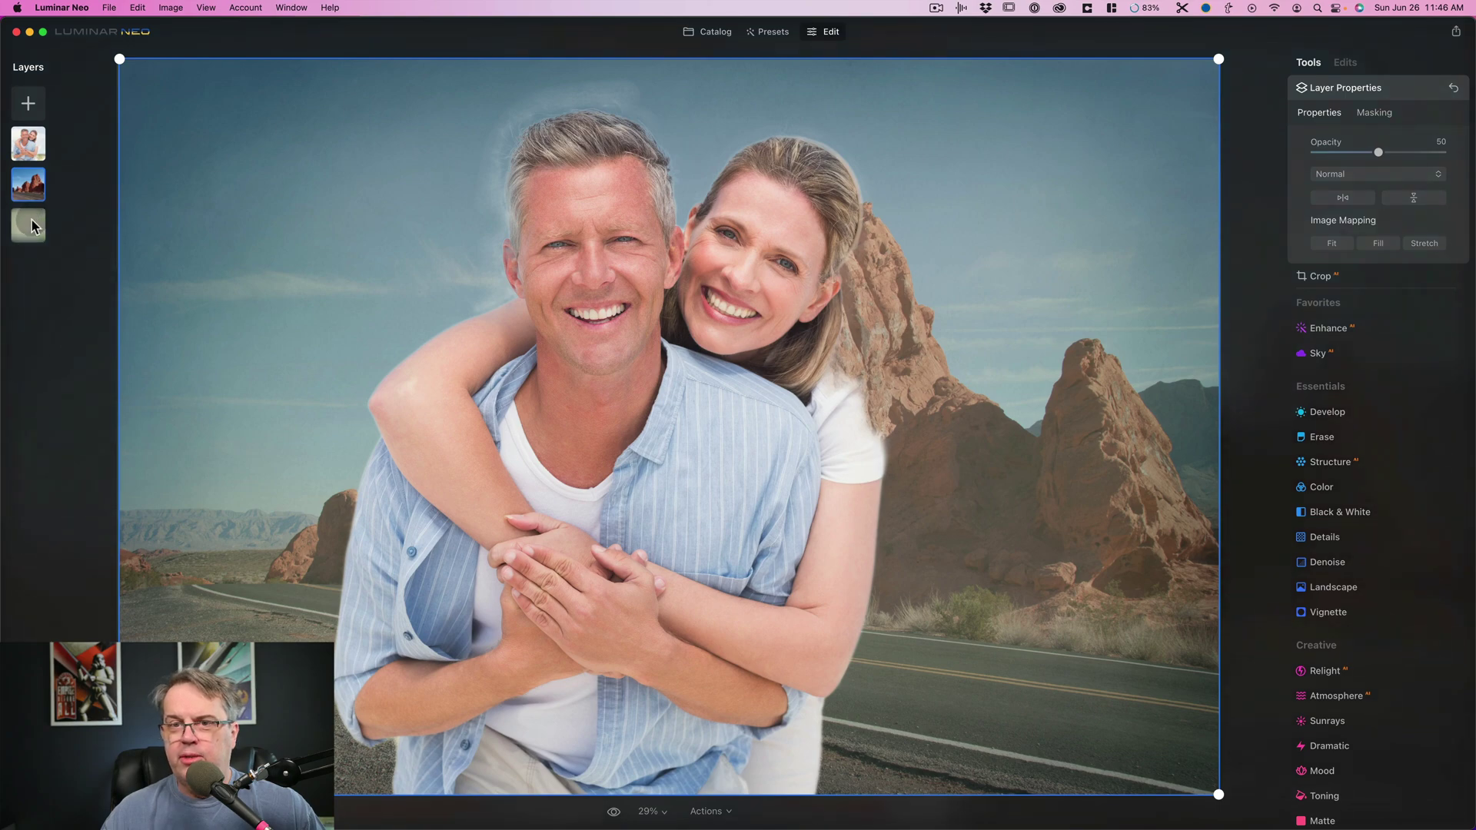
left_click_drag(31, 225, 49, 238)
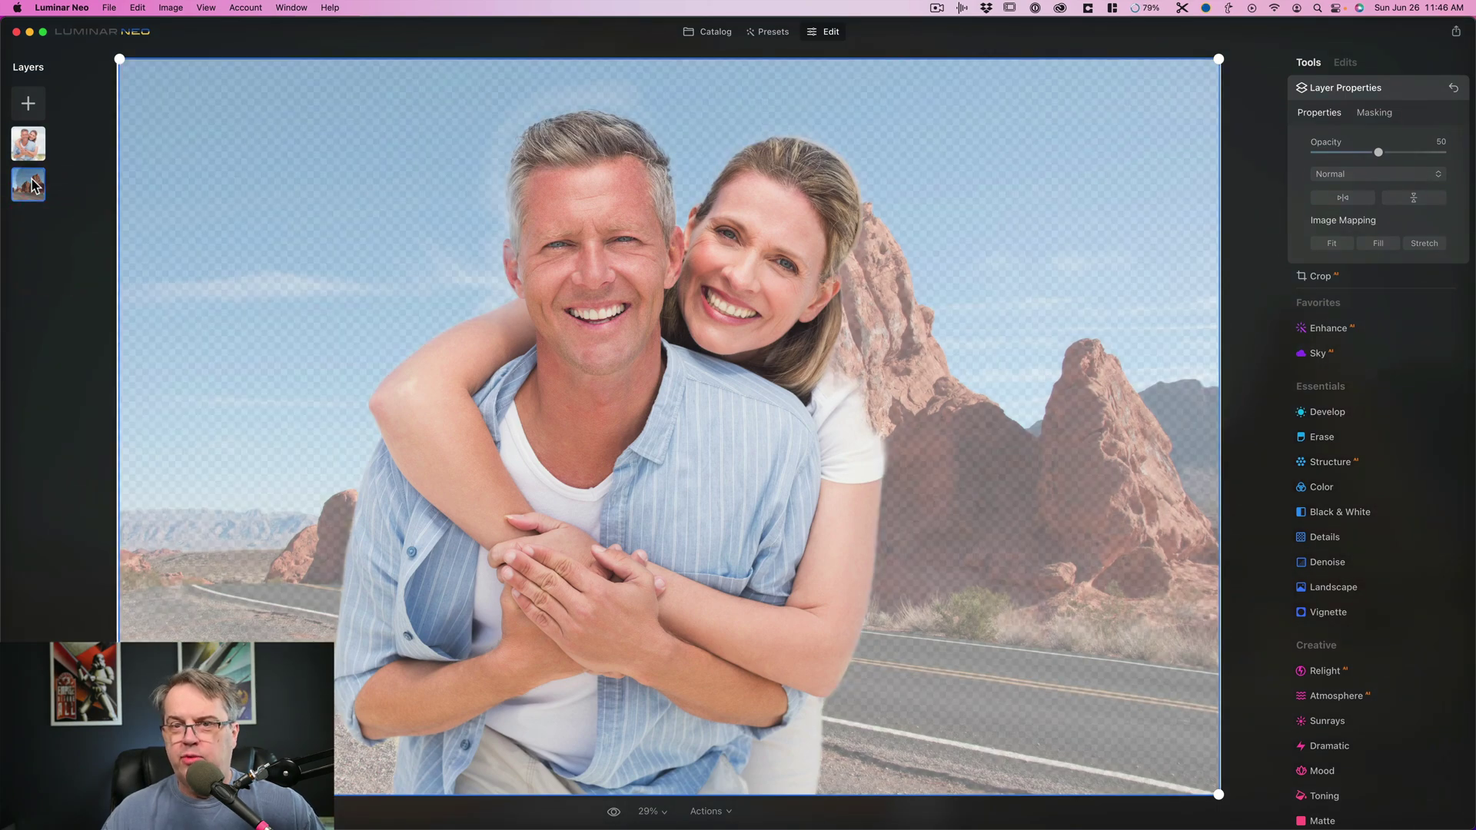
left_click_drag(31, 184, 83, 153)
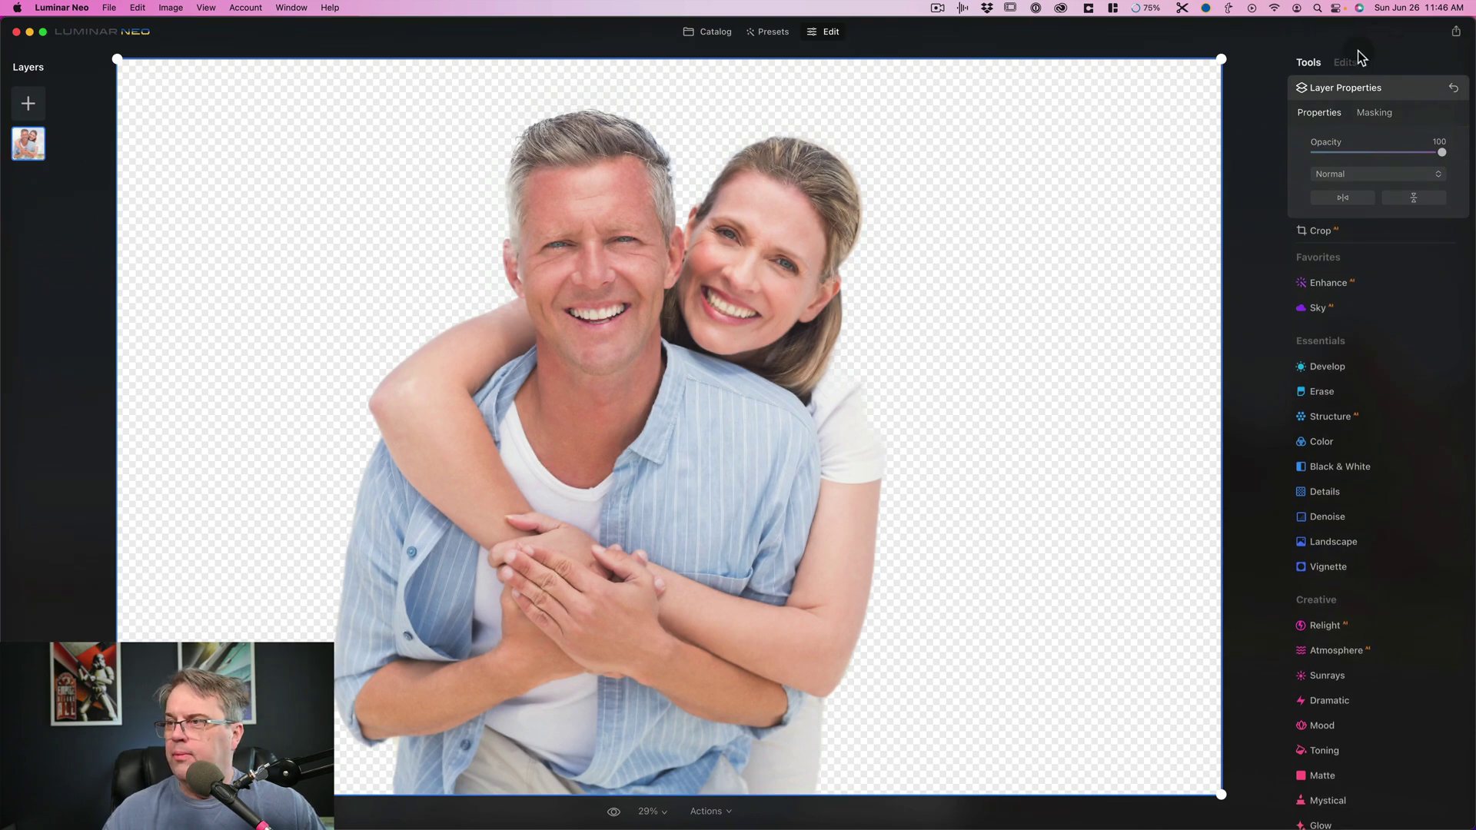
Step: Open the red-haired woman's portrait from the Catalog in the Edit view
left_click(713, 36)
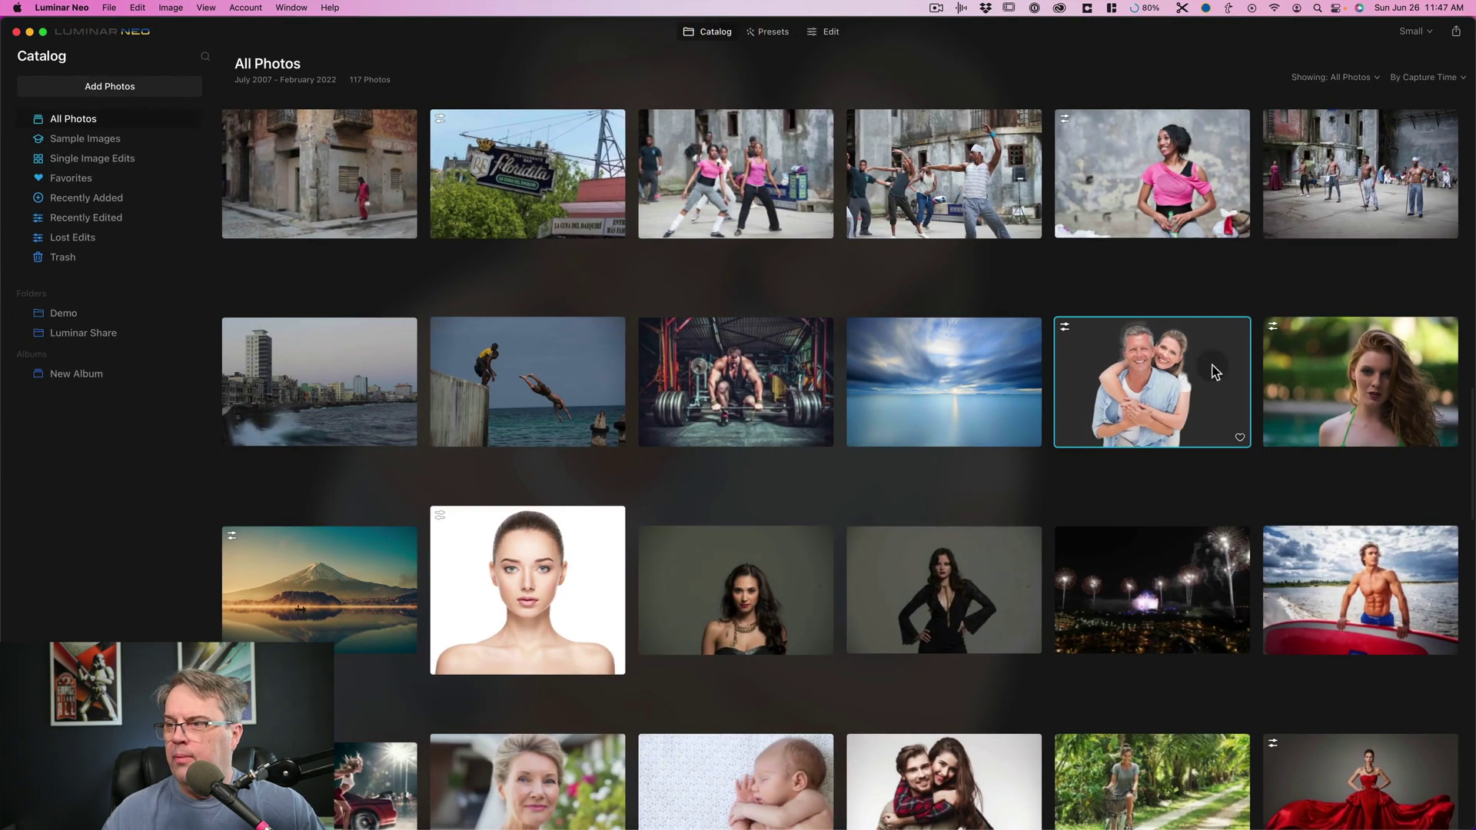
left_click(1334, 386)
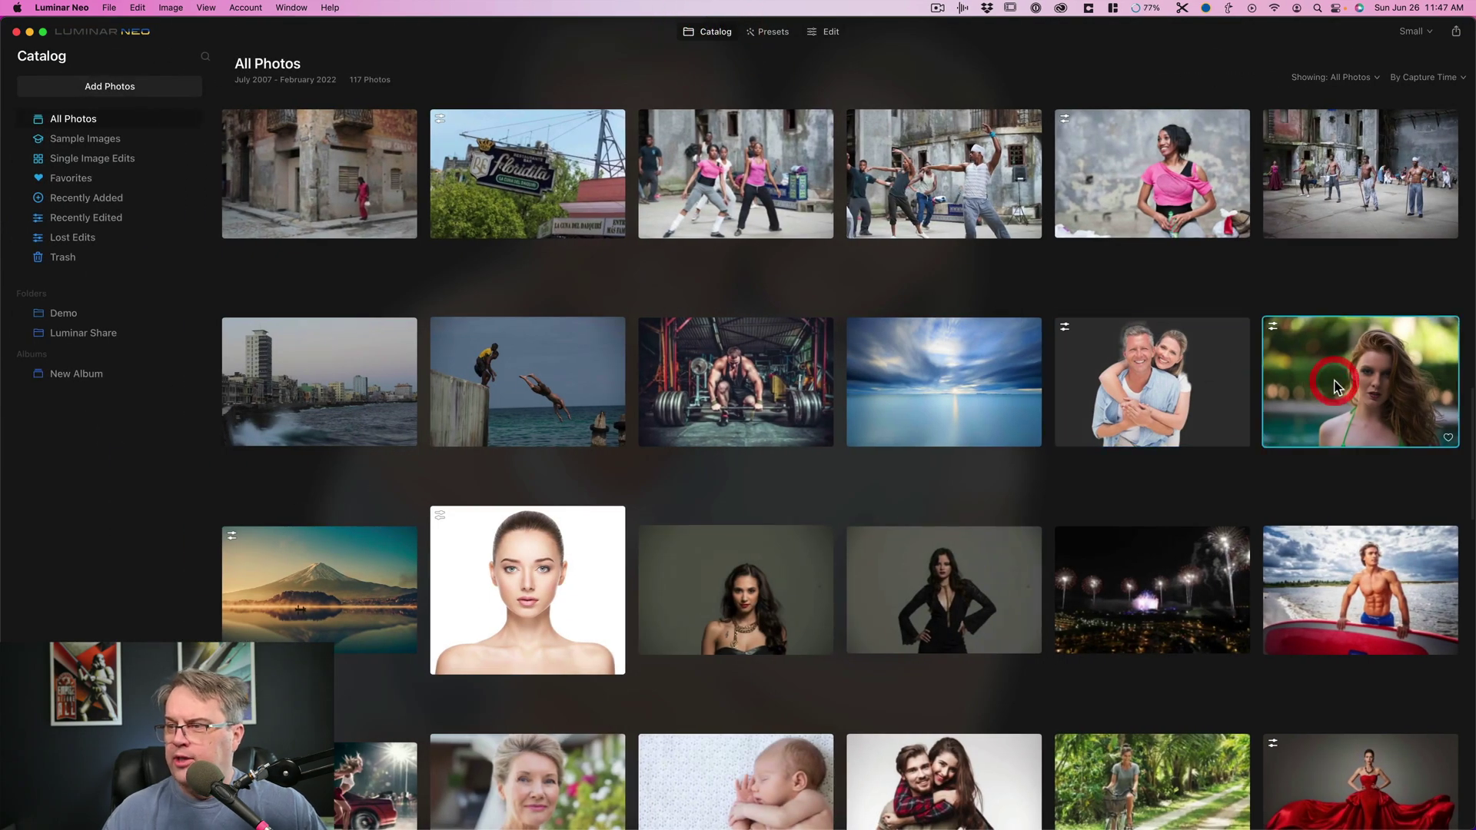
left_click(831, 36)
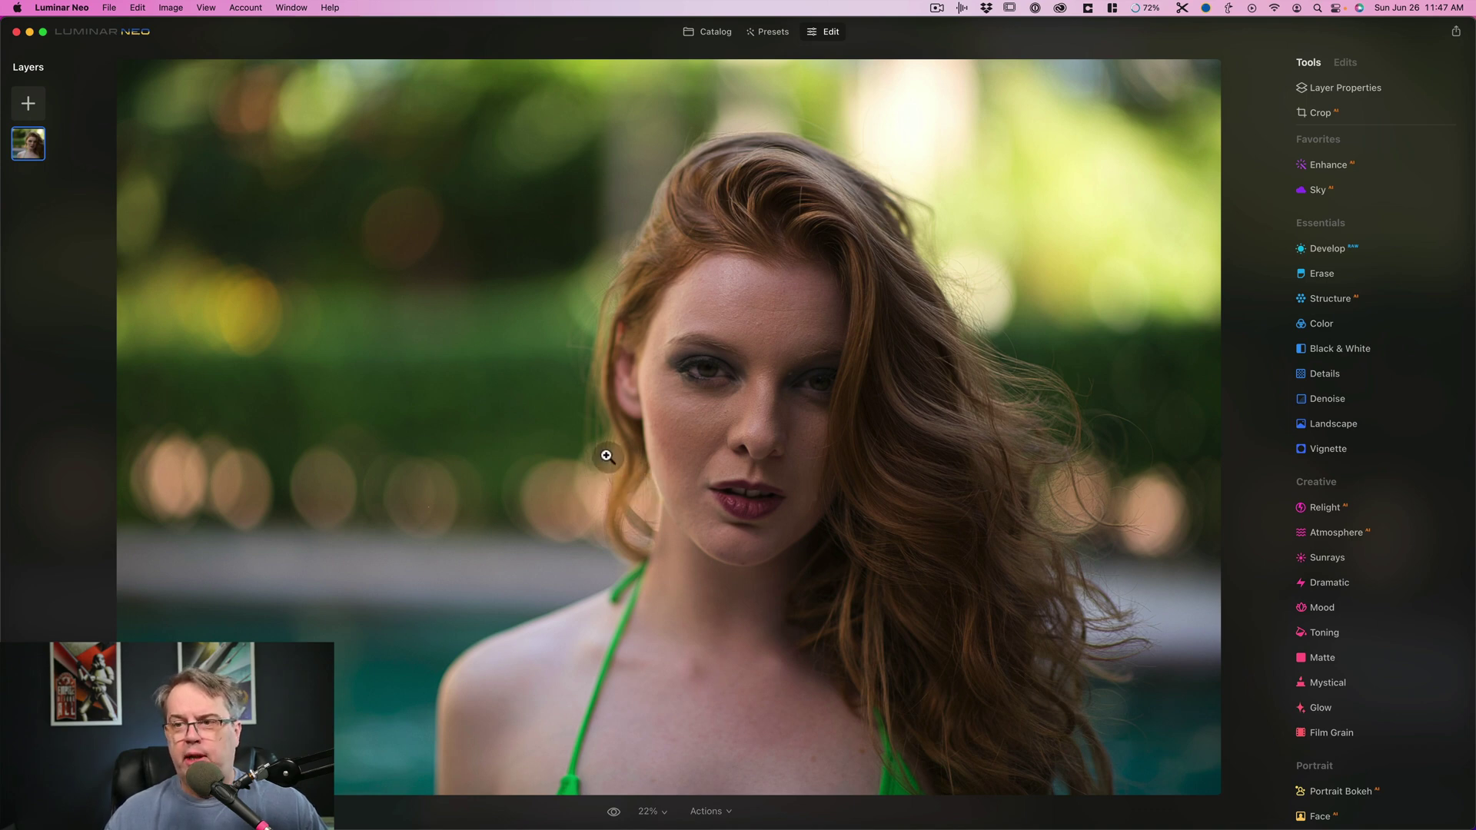
Step: Apply Portrait Background removal from the layer's Masking options to cut out the redhead
left_click(1381, 91)
left_click(1365, 112)
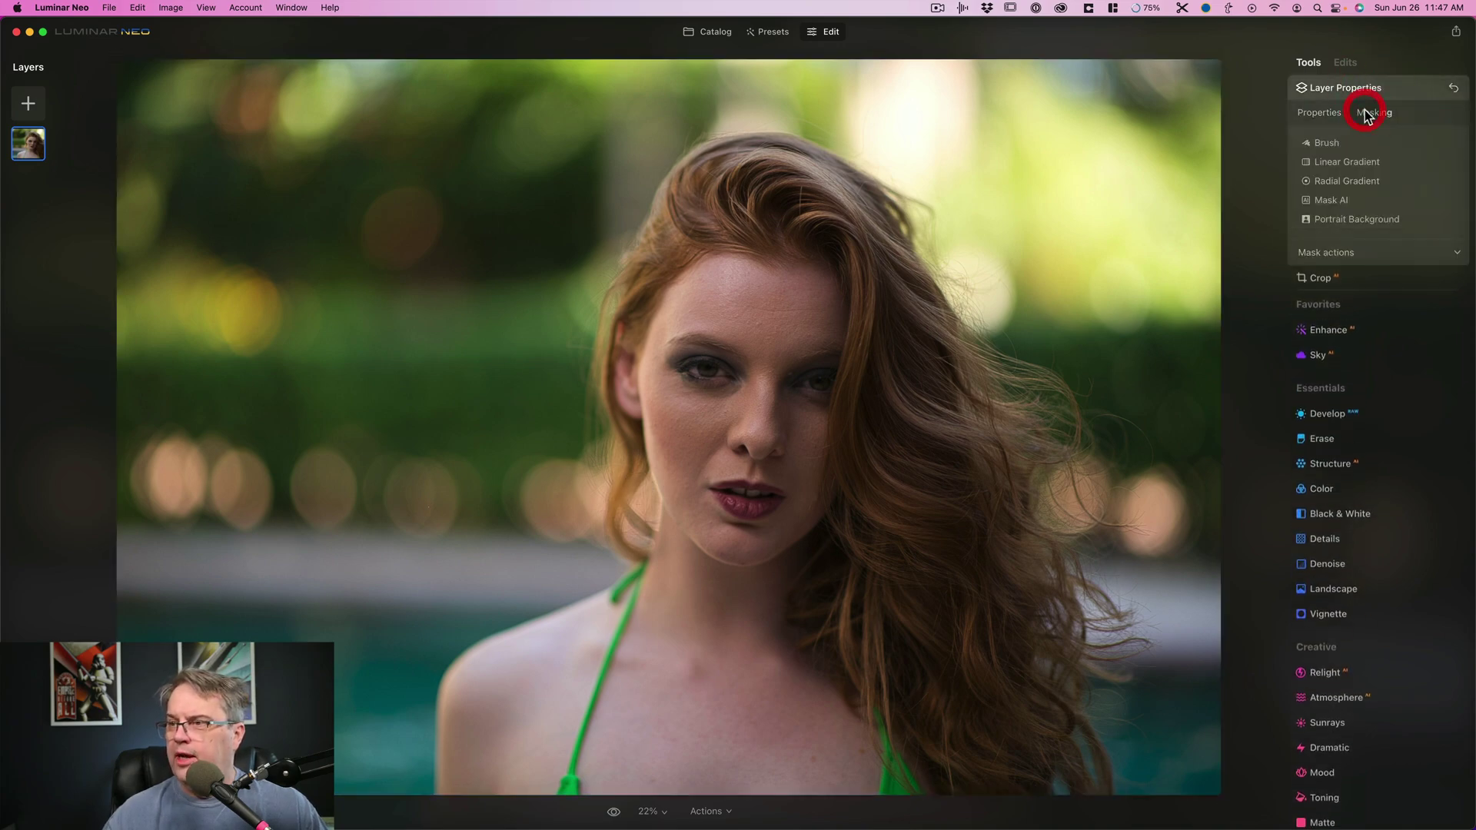
left_click(1347, 221)
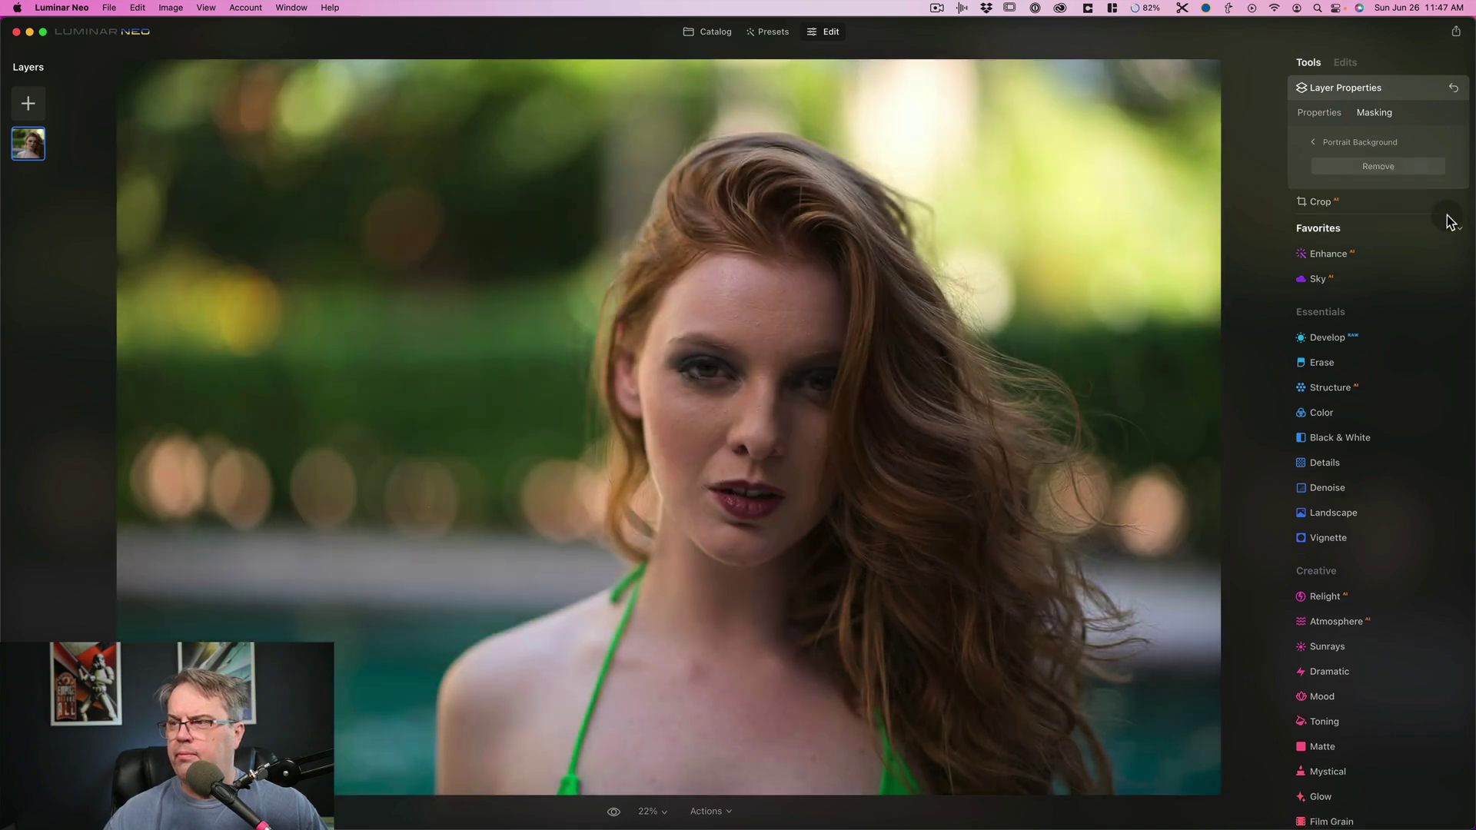
left_click(1386, 166)
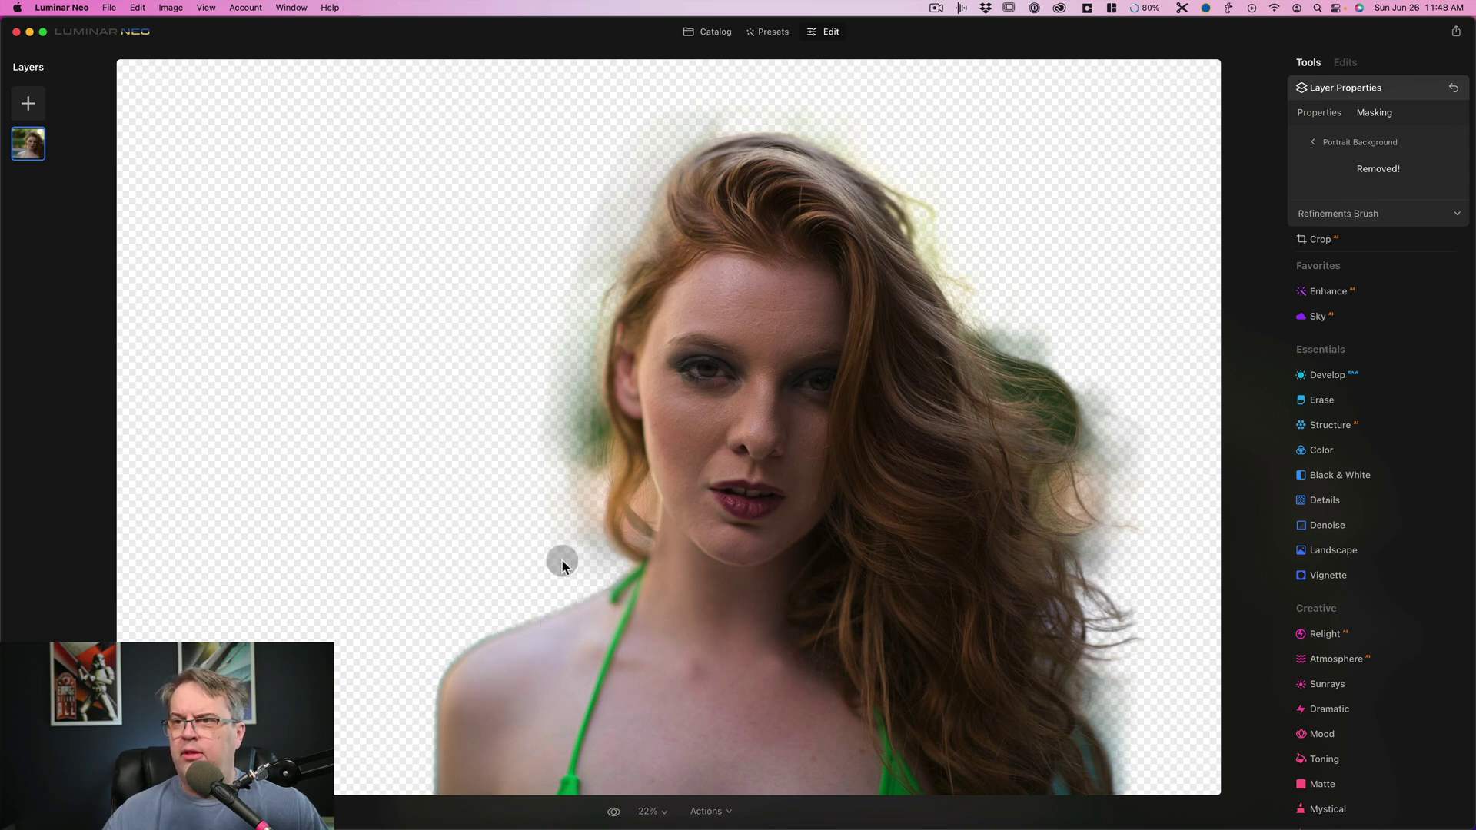
Step: Refine the mask by adding her hair and forehead to the subject and softening the lower-right hair edge
left_click(1452, 213)
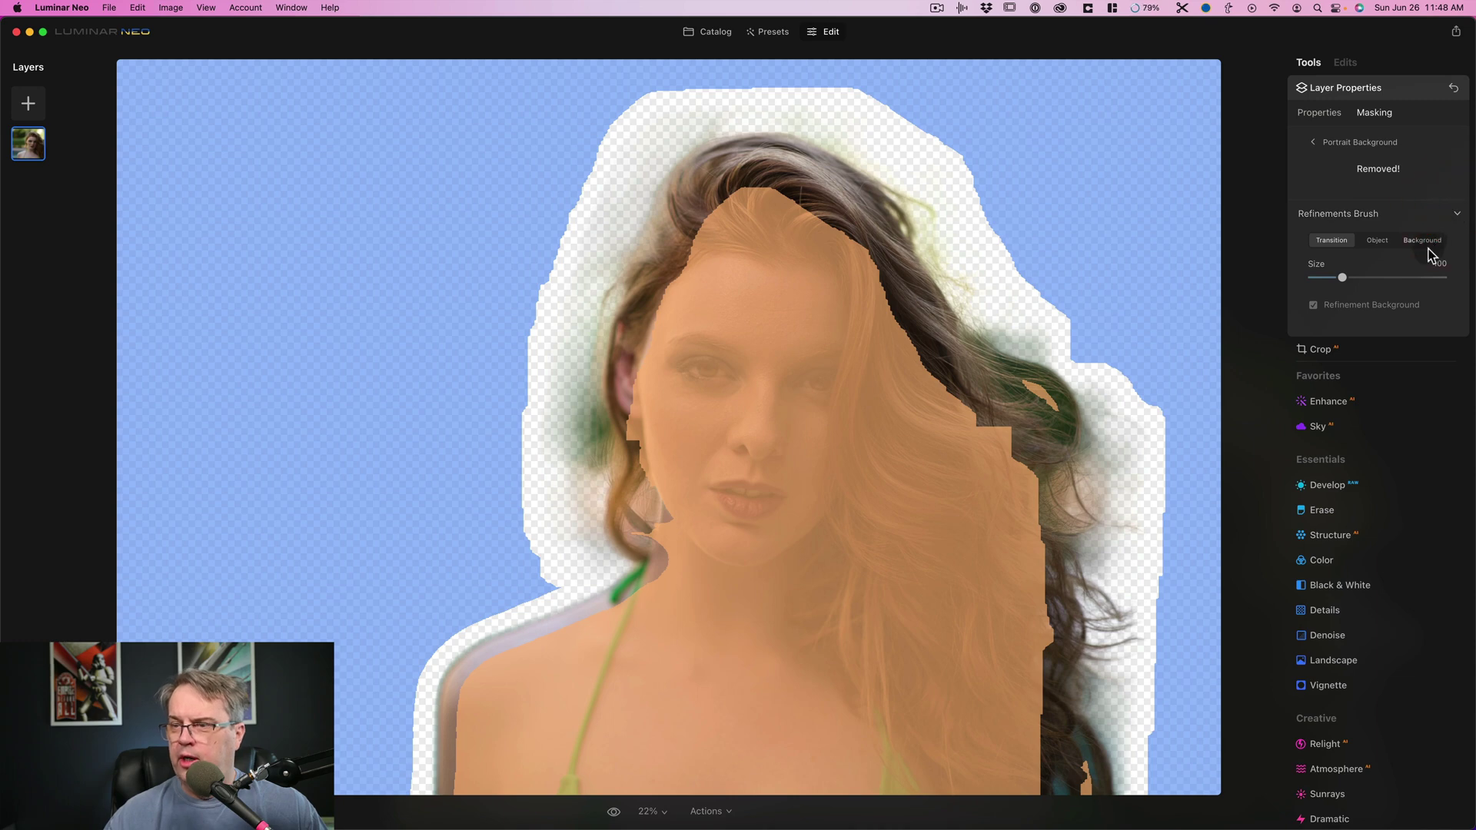
left_click(1377, 240)
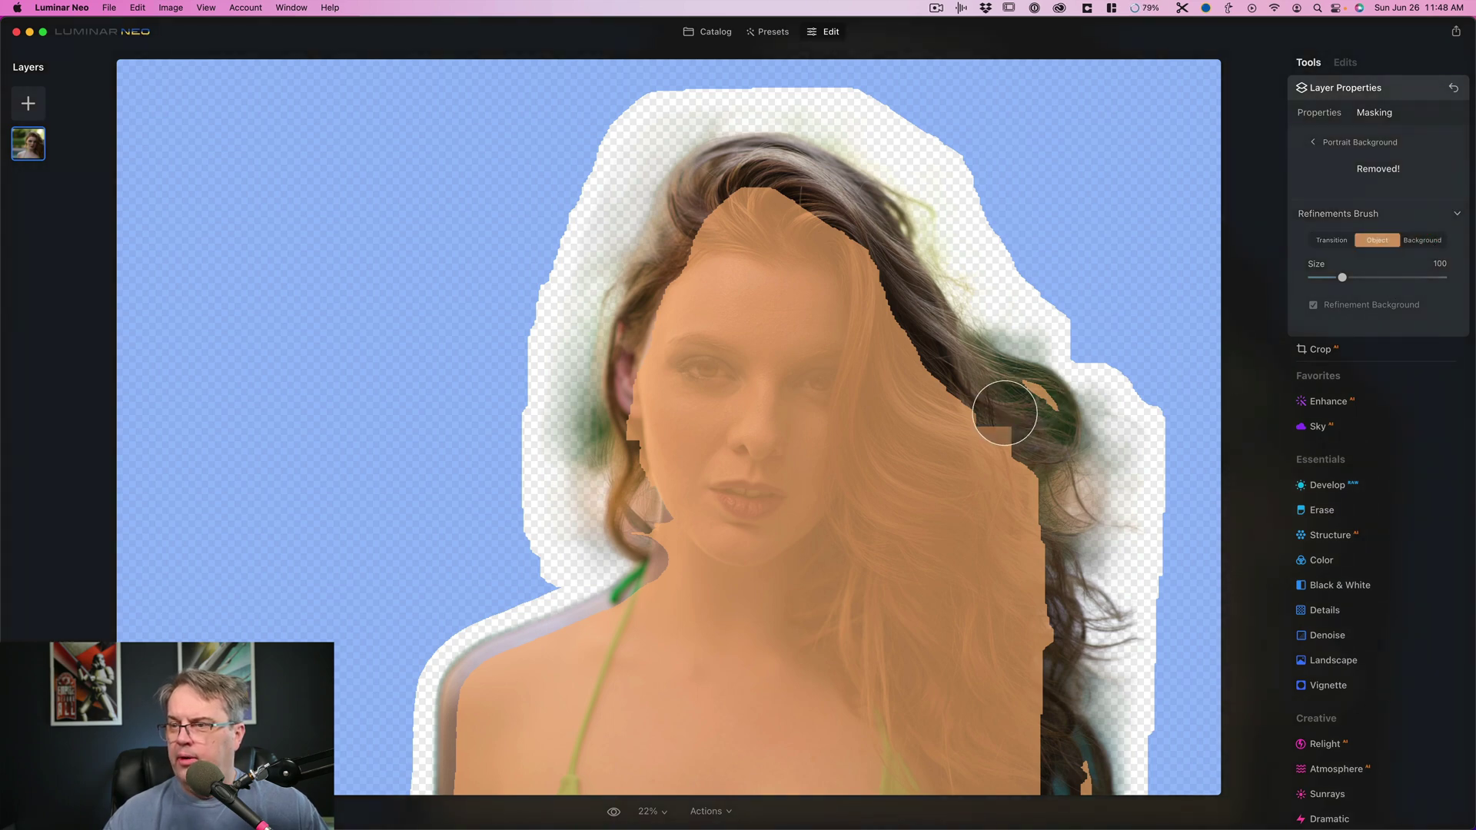
left_click(1012, 407)
mouse_move(938, 382)
left_mouse_down()
mouse_move(894, 333)
mouse_move(853, 331)
mouse_move(750, 347)
mouse_move(729, 386)
mouse_move(657, 391)
left_mouse_up()
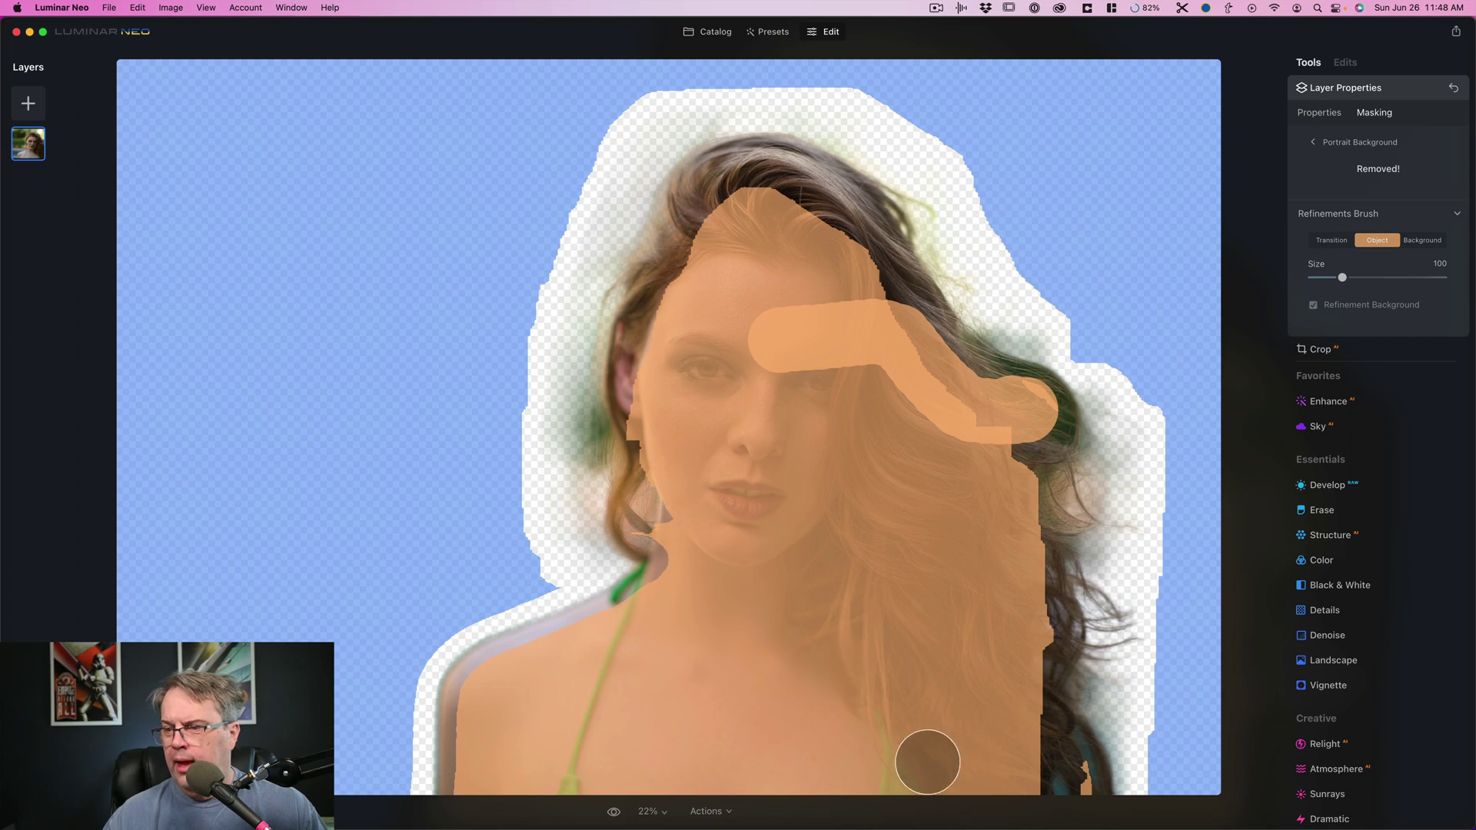
left_click(1332, 239)
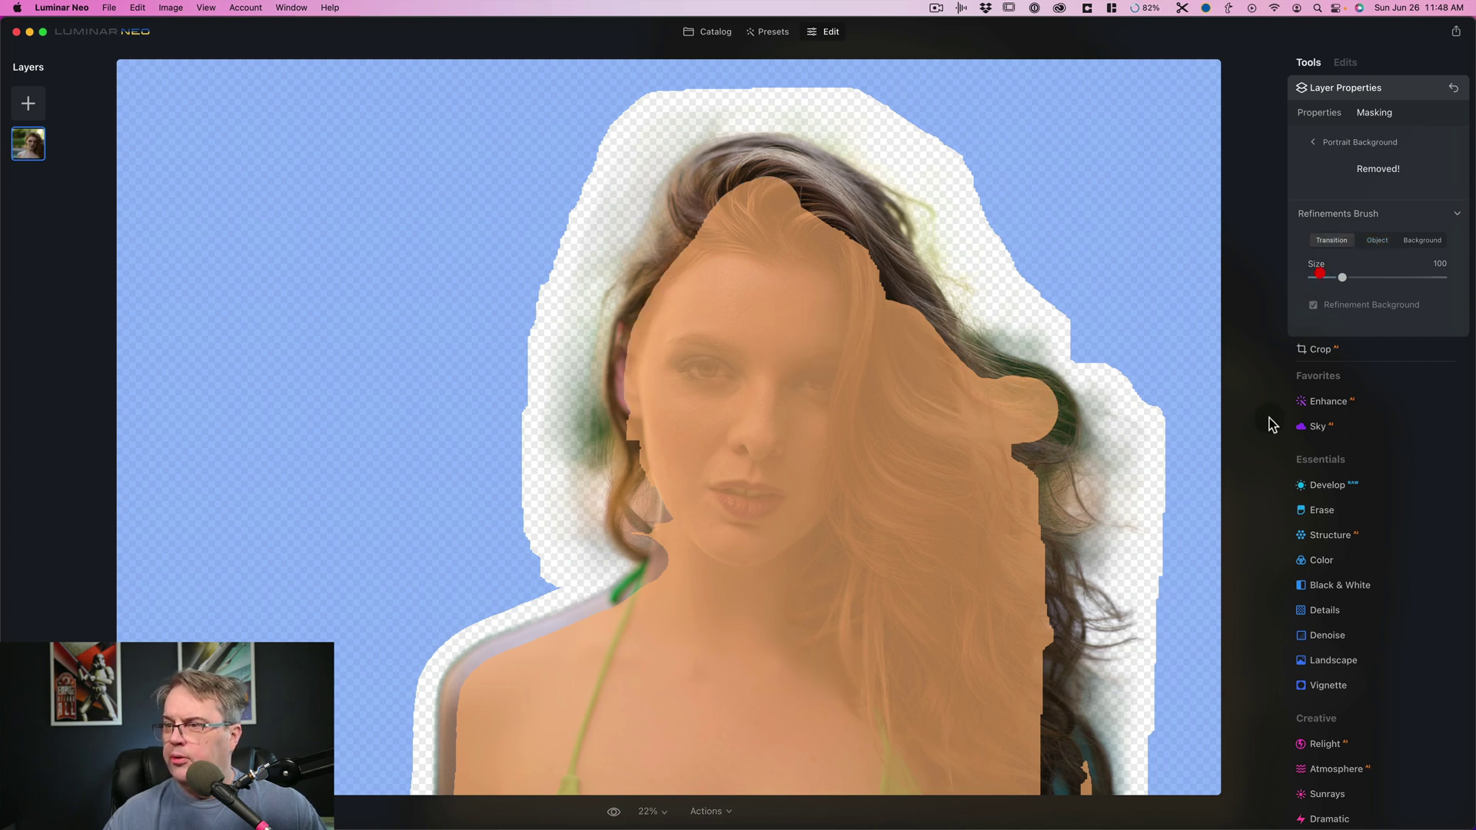
left_click_drag(1099, 759, 1099, 788)
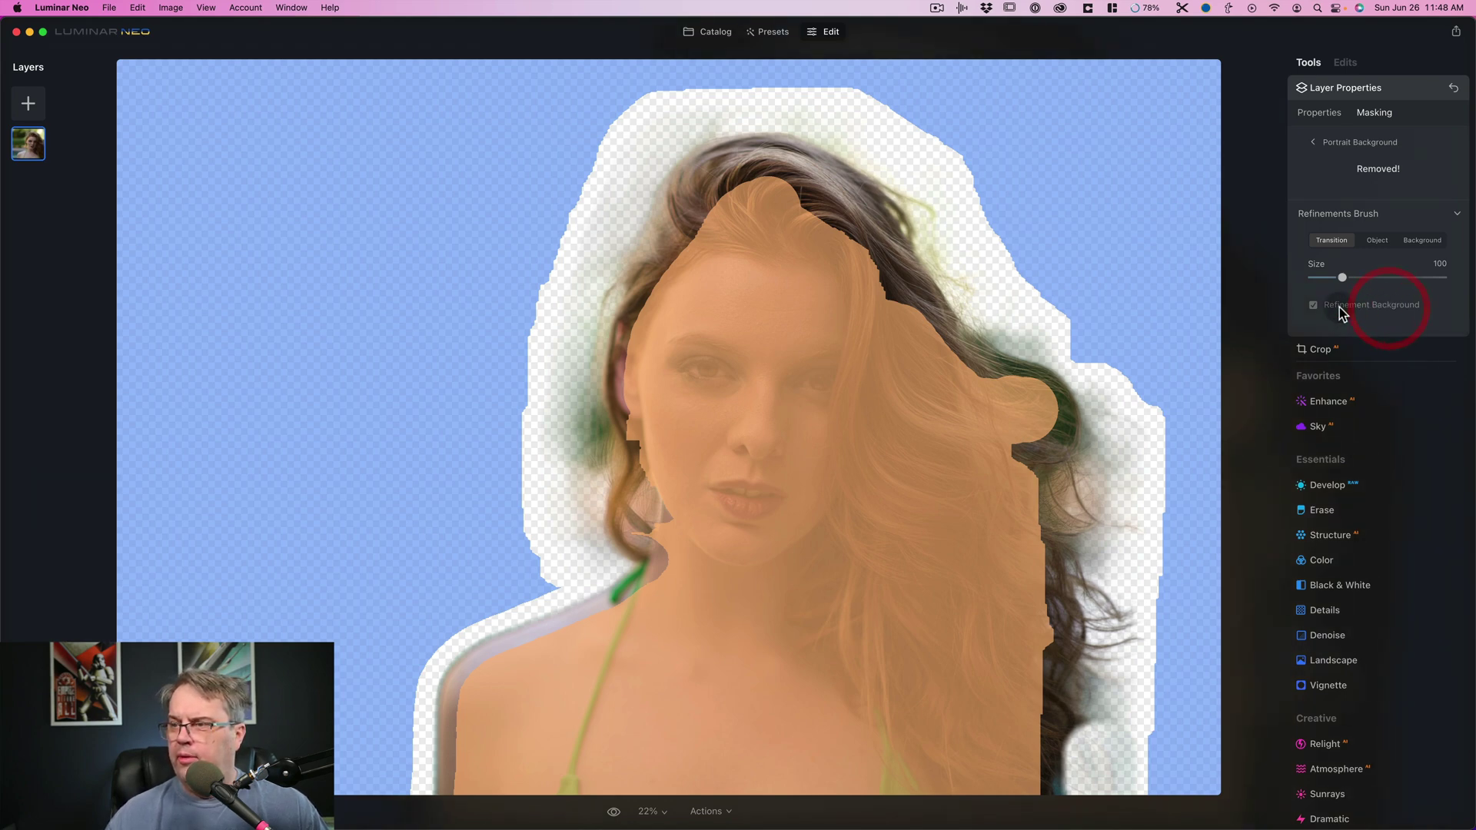
Step: Shrink the transition brush, finish refining, then reset the layer to bring back her original background
left_click(1314, 305)
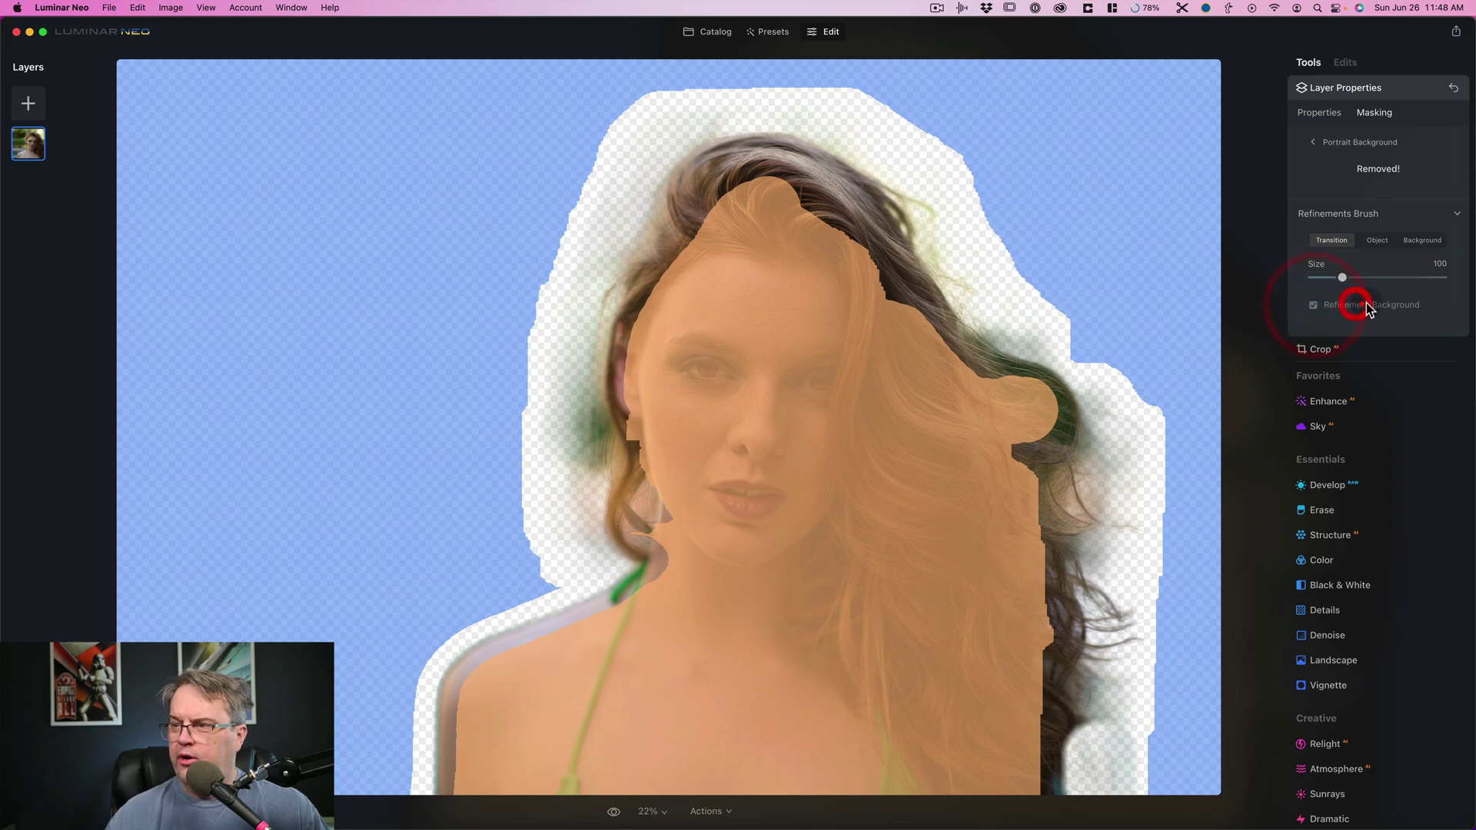
left_click(1375, 242)
left_click(1413, 240)
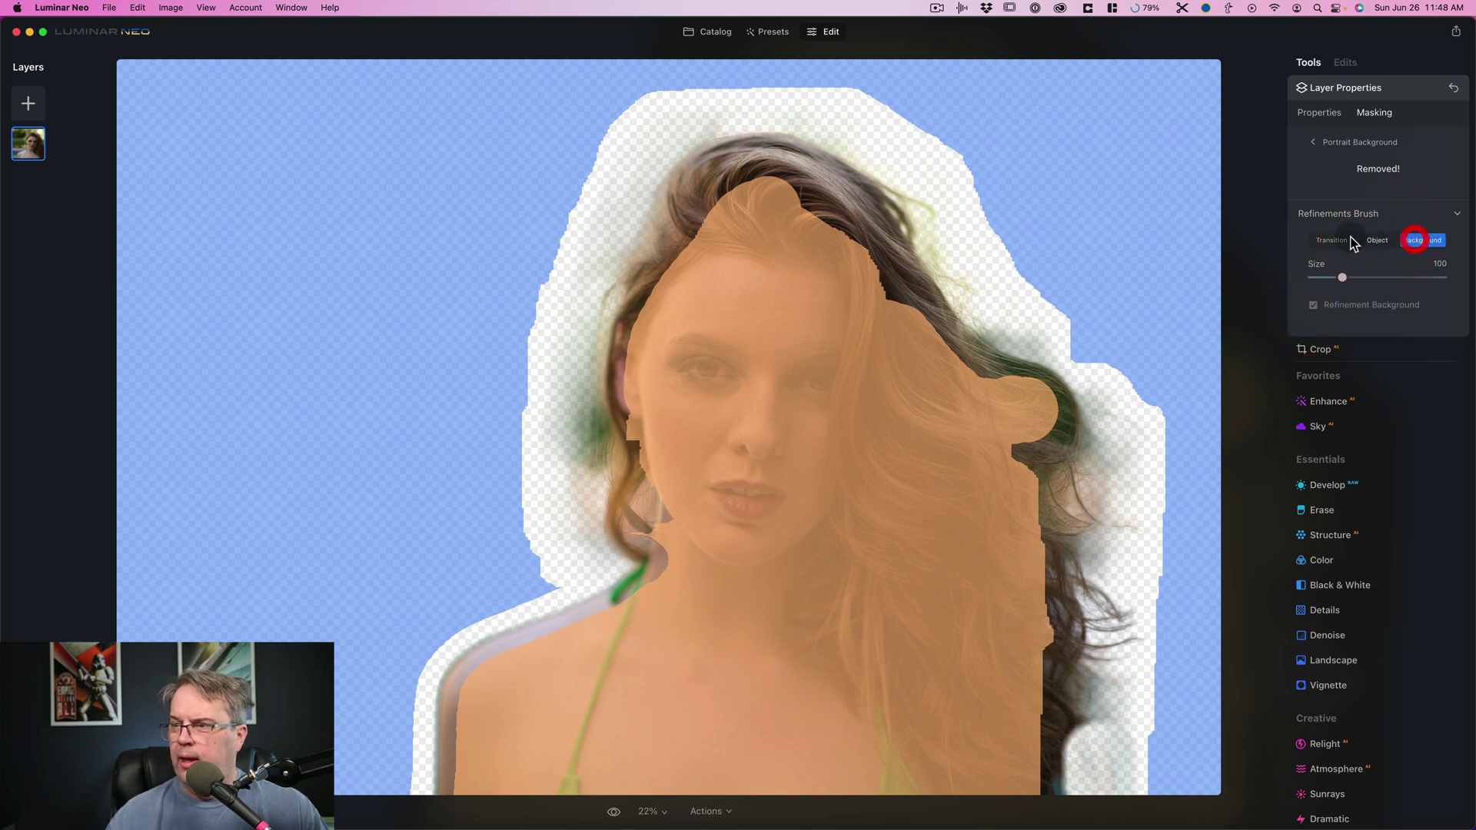
left_click(1323, 239)
left_click_drag(1341, 278, 1334, 277)
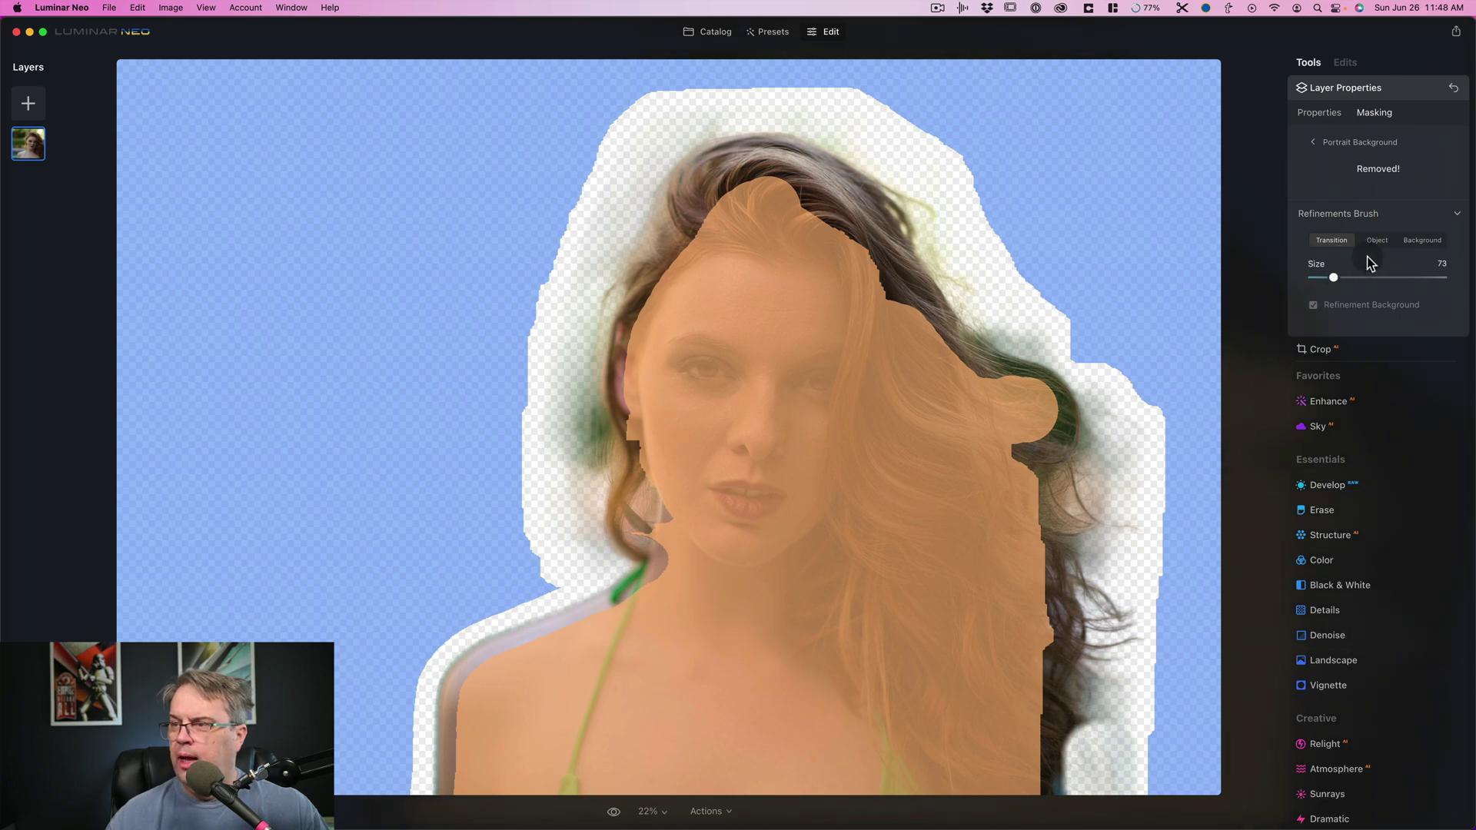
left_click(1316, 143)
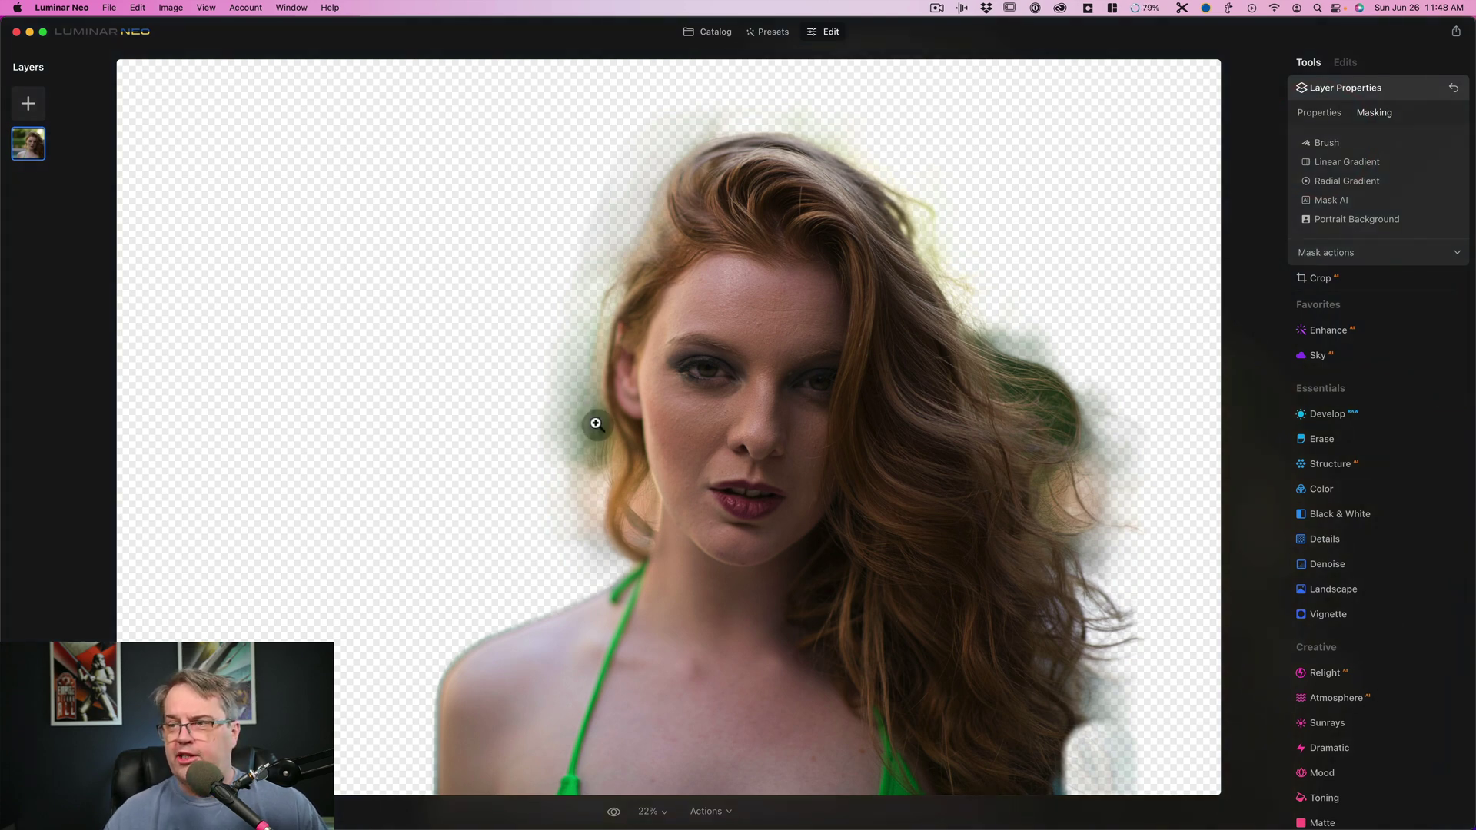
left_click(1453, 89)
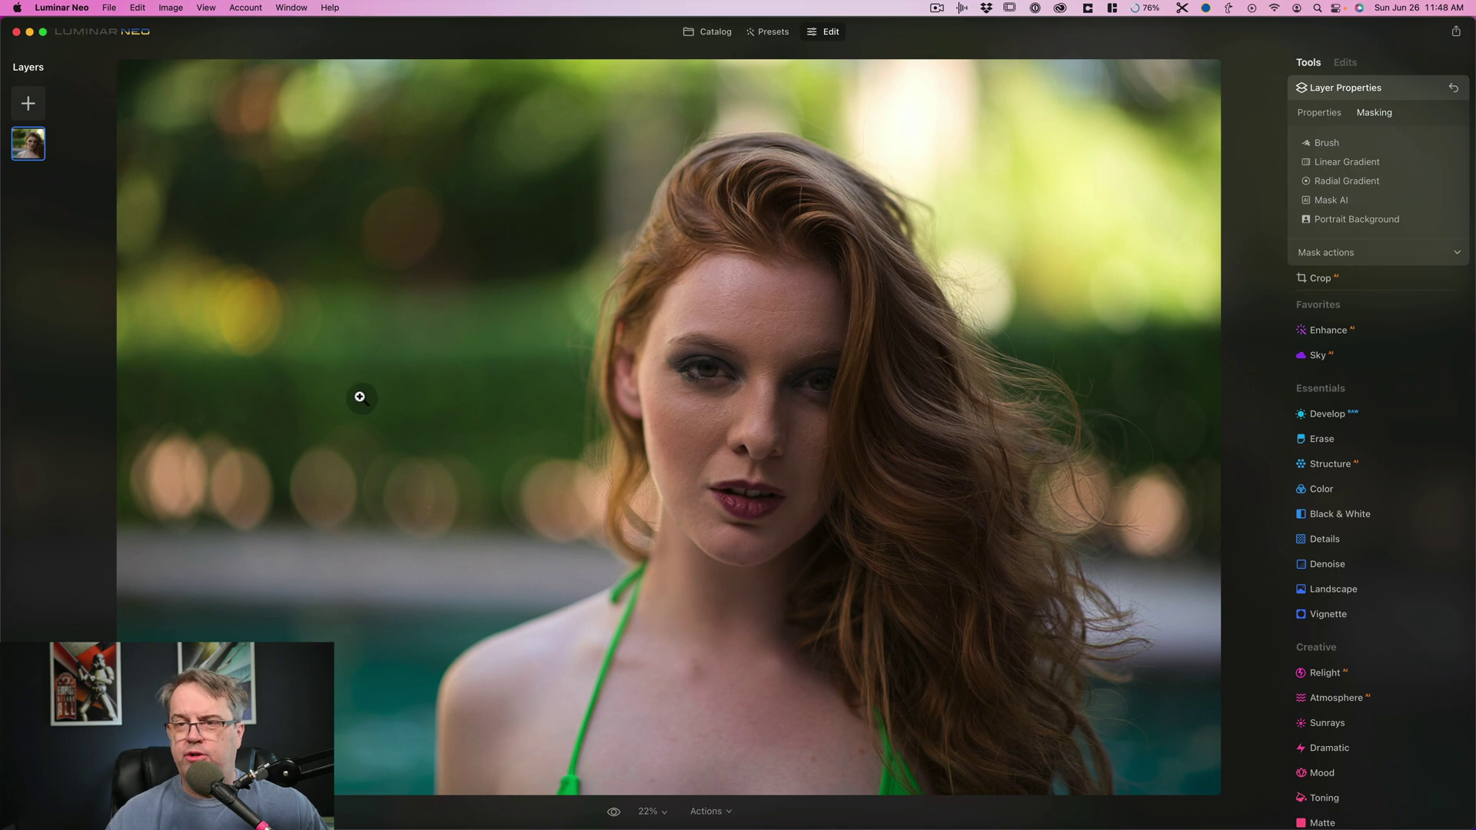
Step: Find the smiling couple's photo in All Photos and open it in the Edit view
left_click(706, 33)
scroll(692, 201, "down", 5)
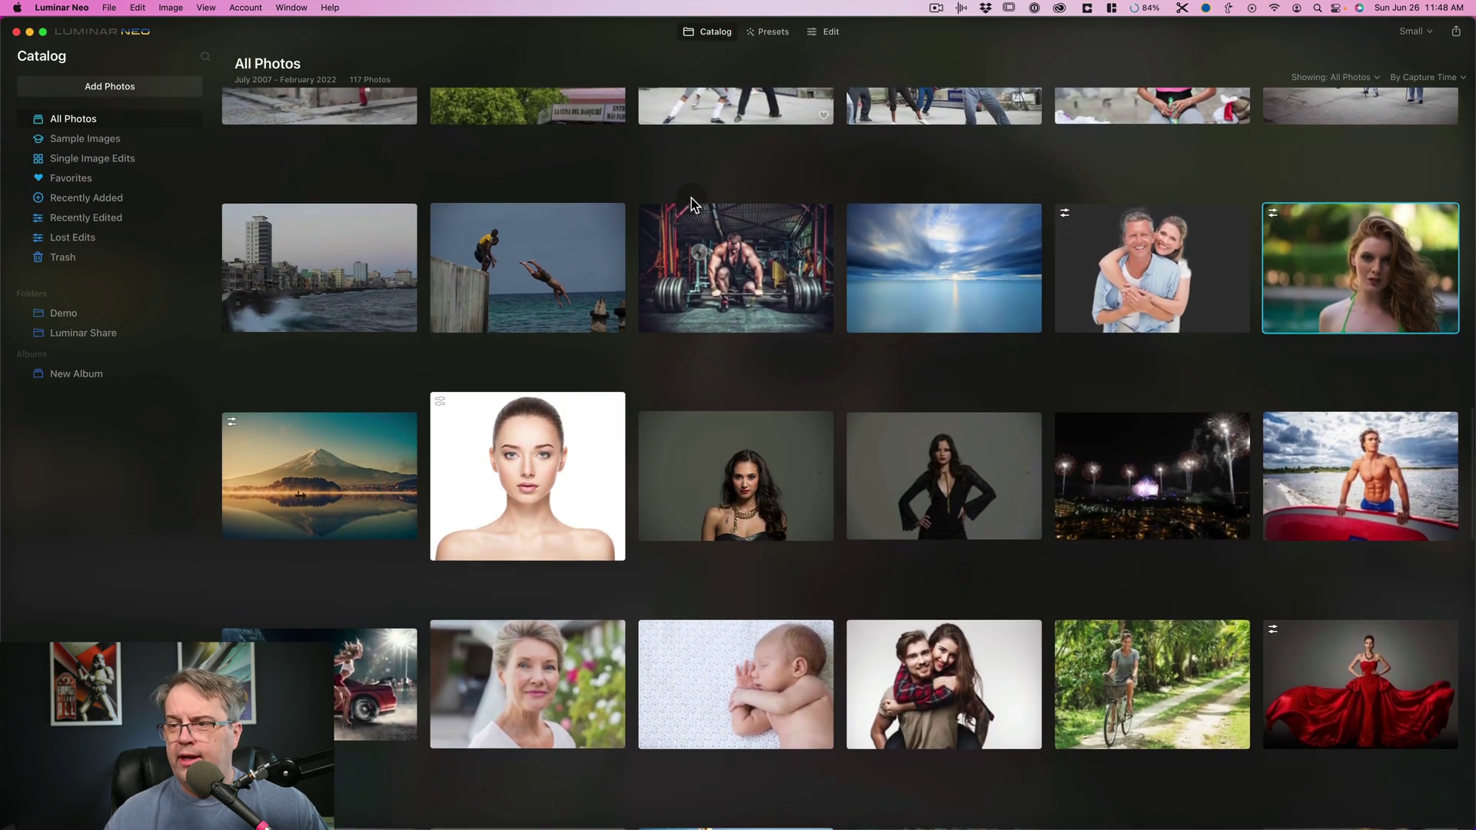
scroll(691, 198, "down", 2)
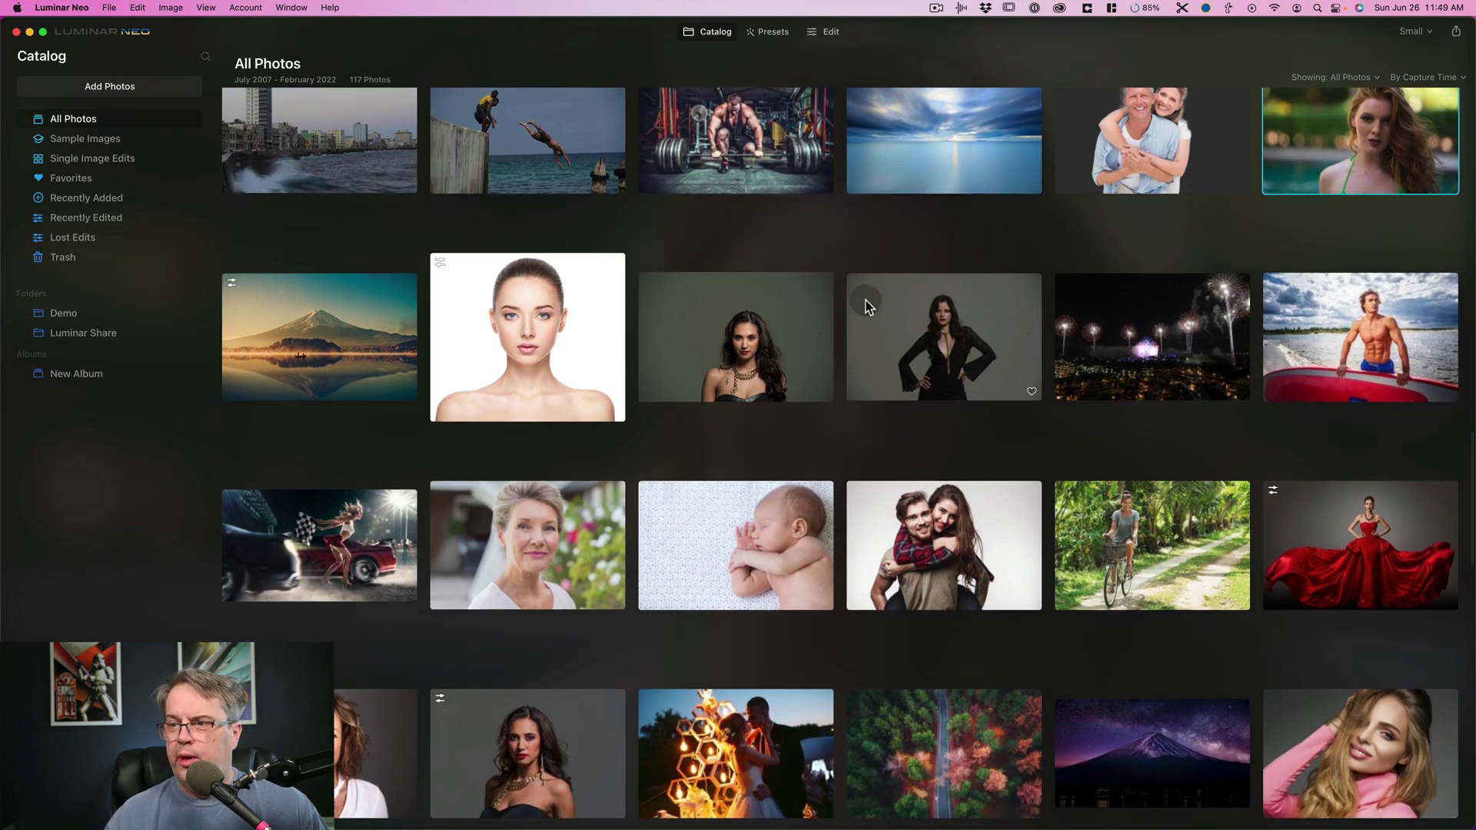
left_click(907, 298)
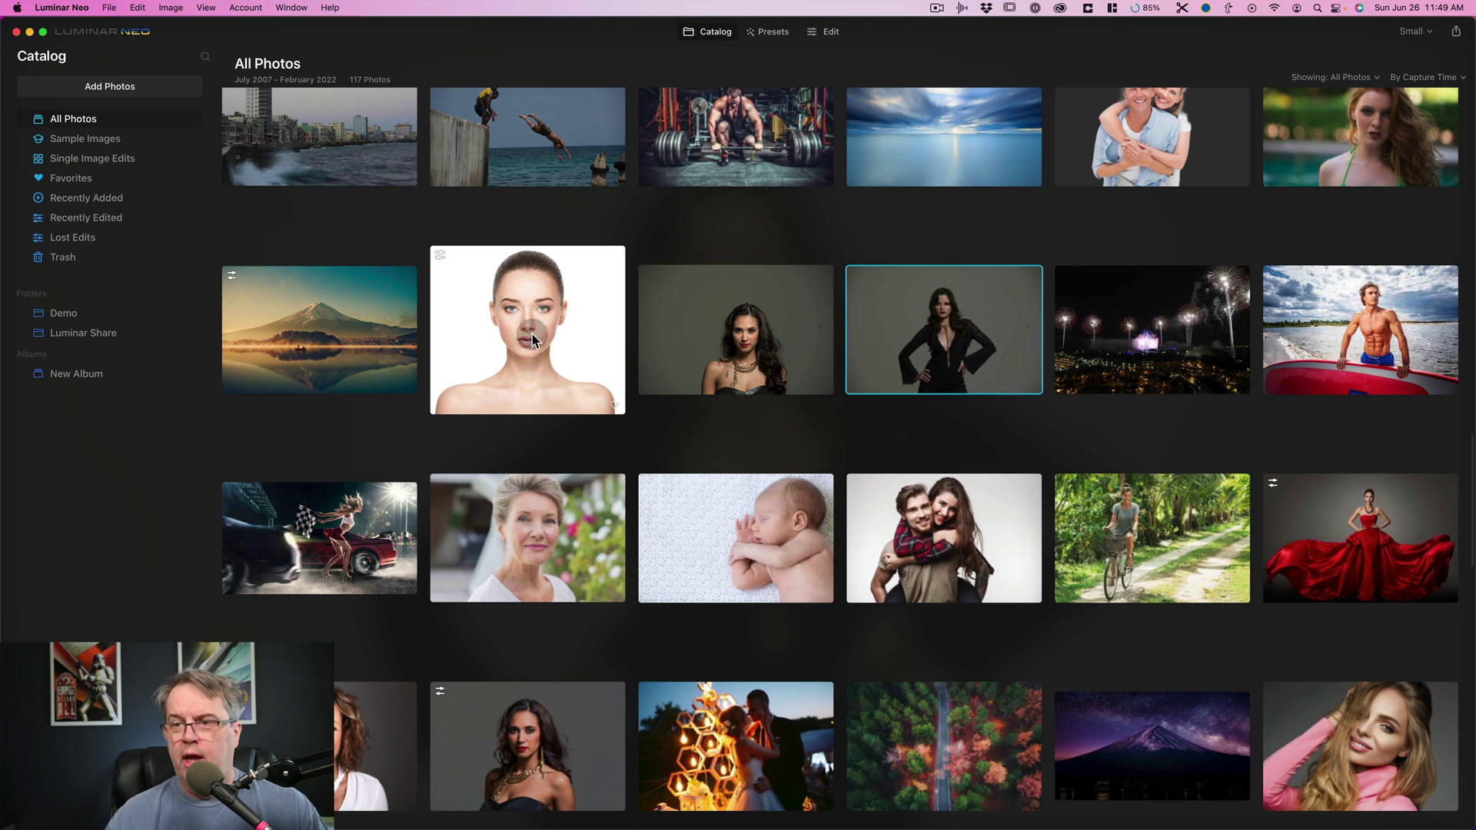
scroll(539, 325, "down", 1)
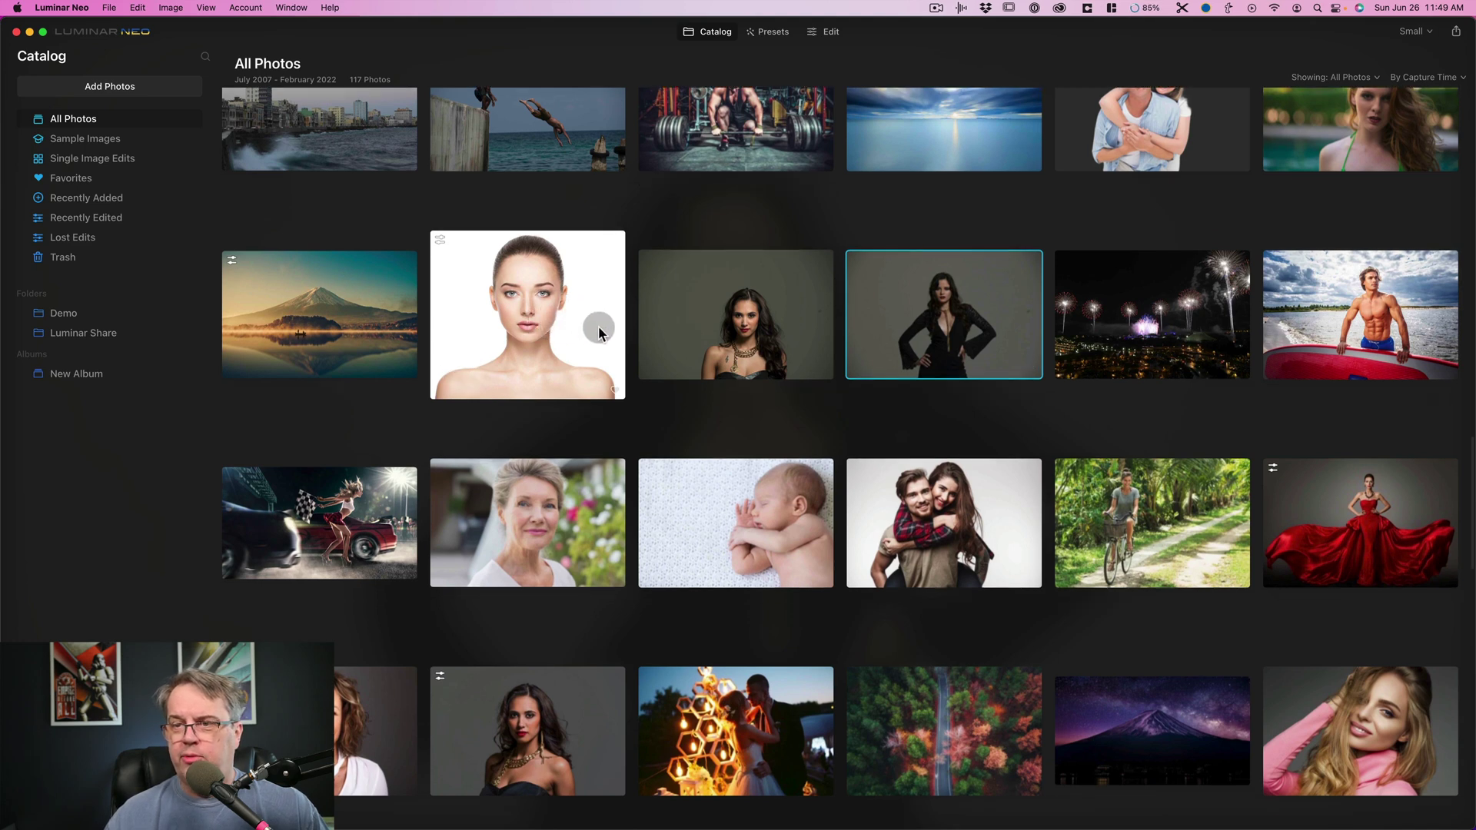
scroll(562, 321, "down", 4)
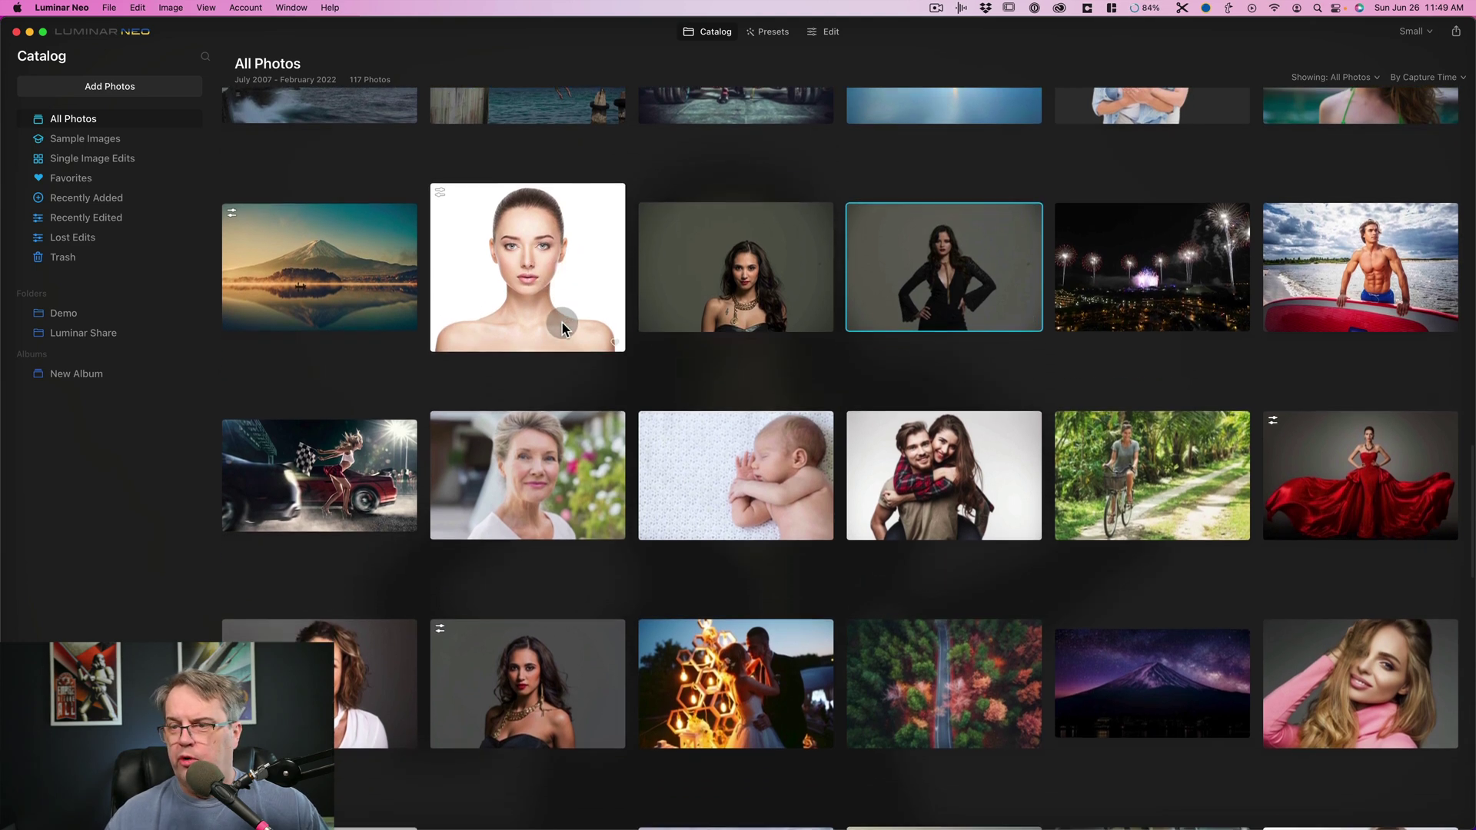
scroll(562, 322, "down", 12)
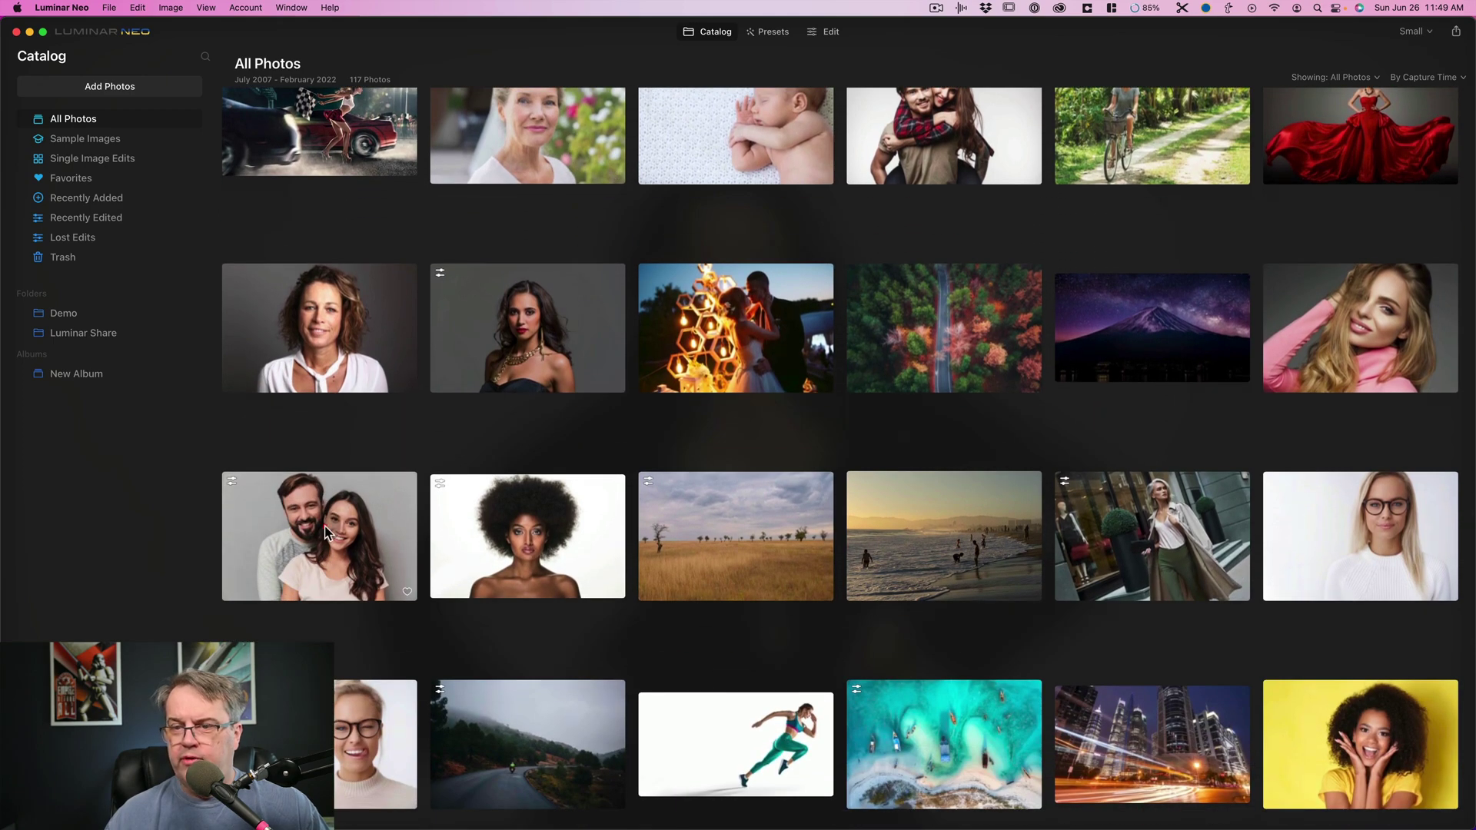
left_click(324, 526)
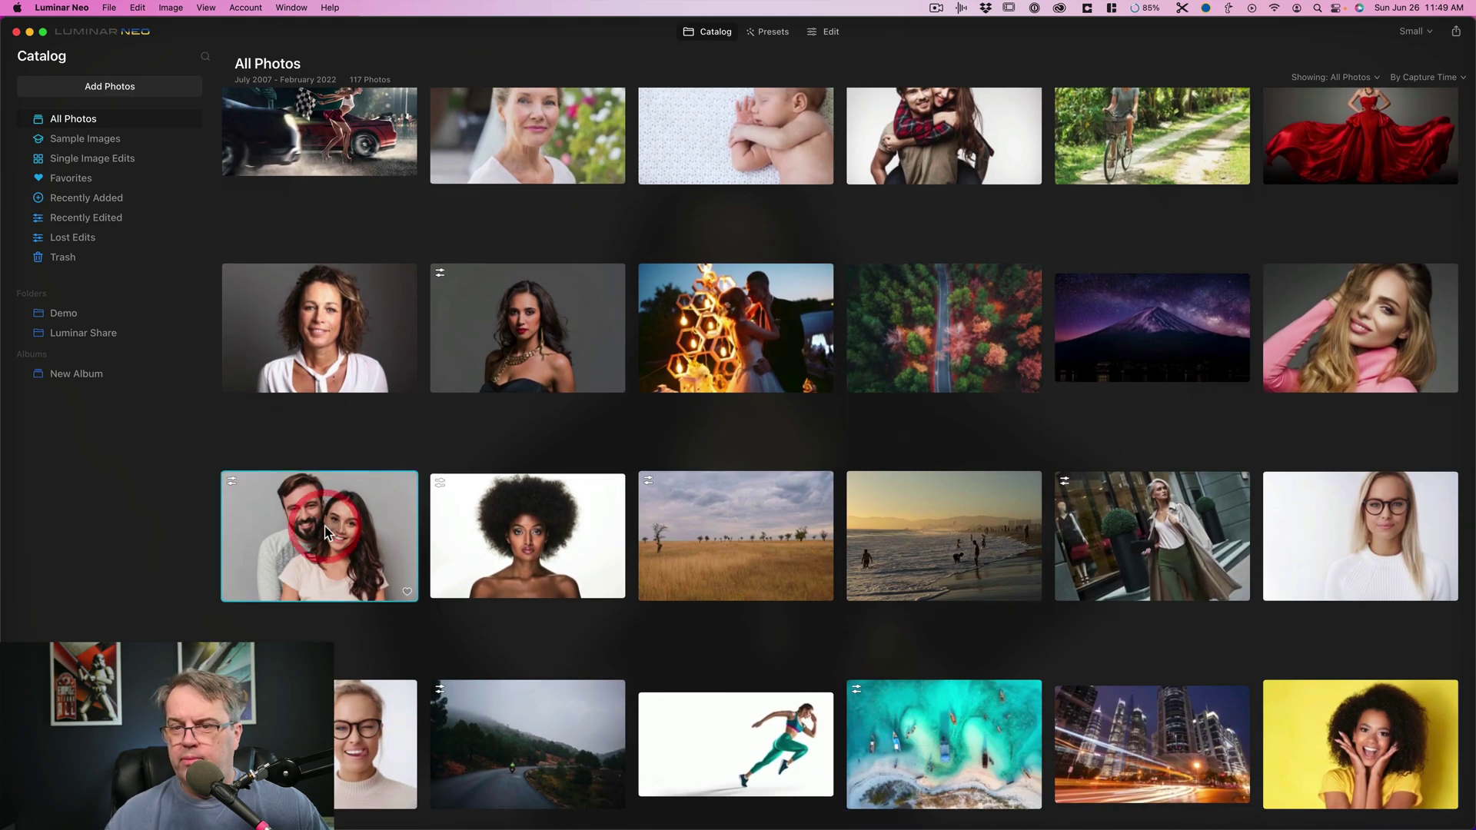
left_click(837, 37)
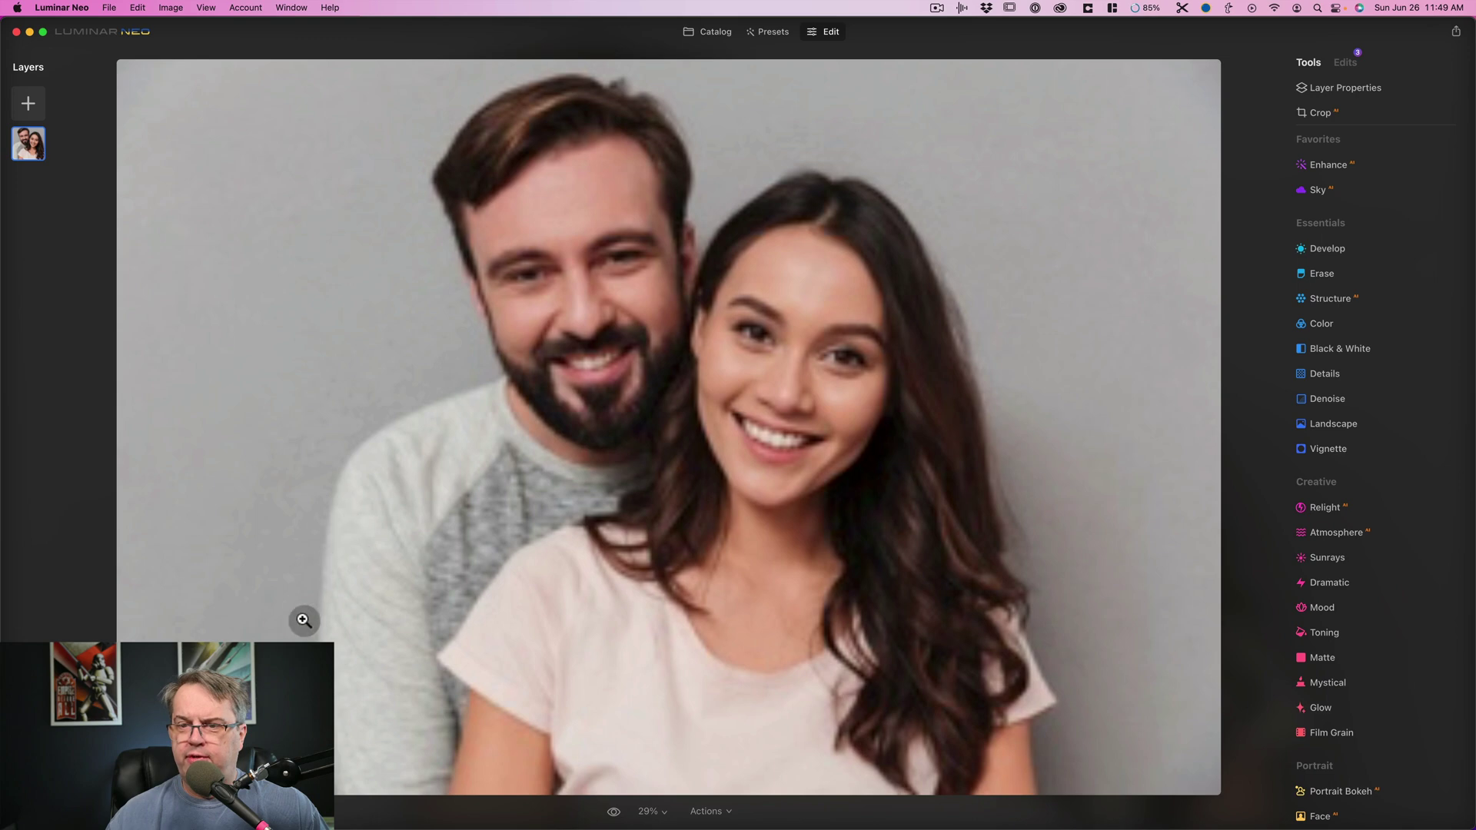
Step: Remove the grey studio backdrop behind the couple using Masking's Portrait Background
left_click(1459, 86)
left_click(1376, 113)
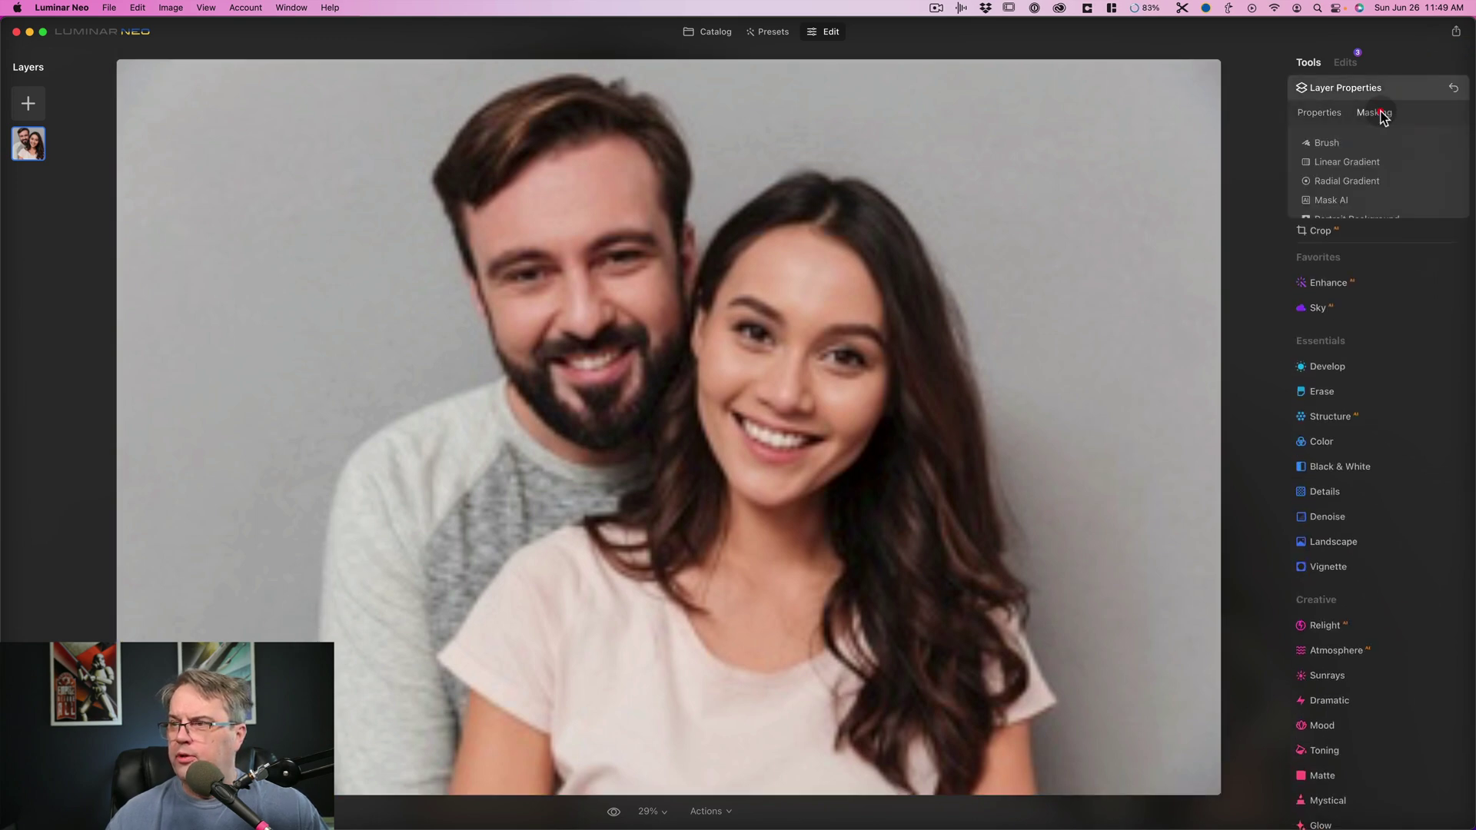
left_click(1352, 221)
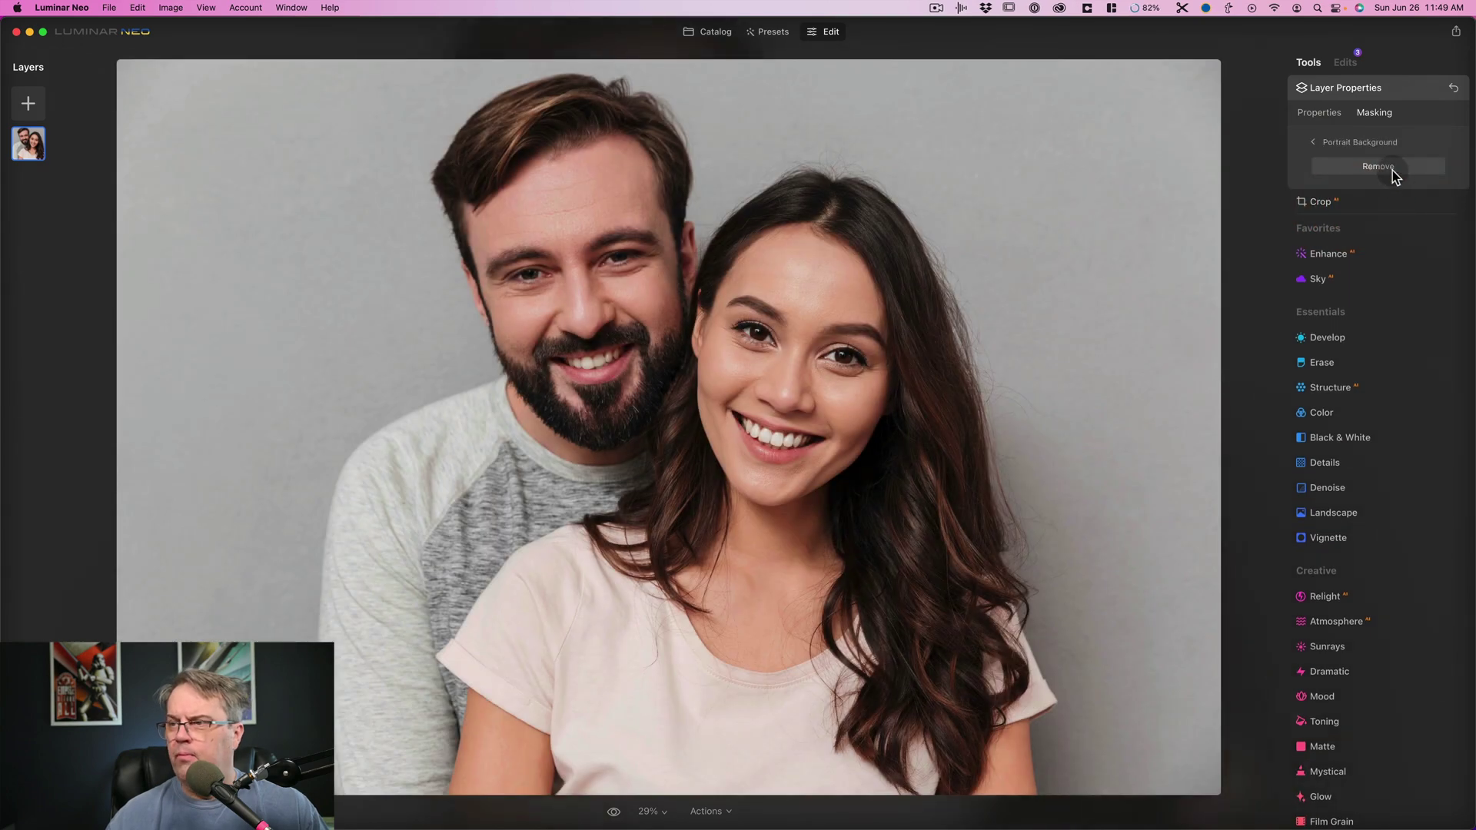
left_click(1394, 169)
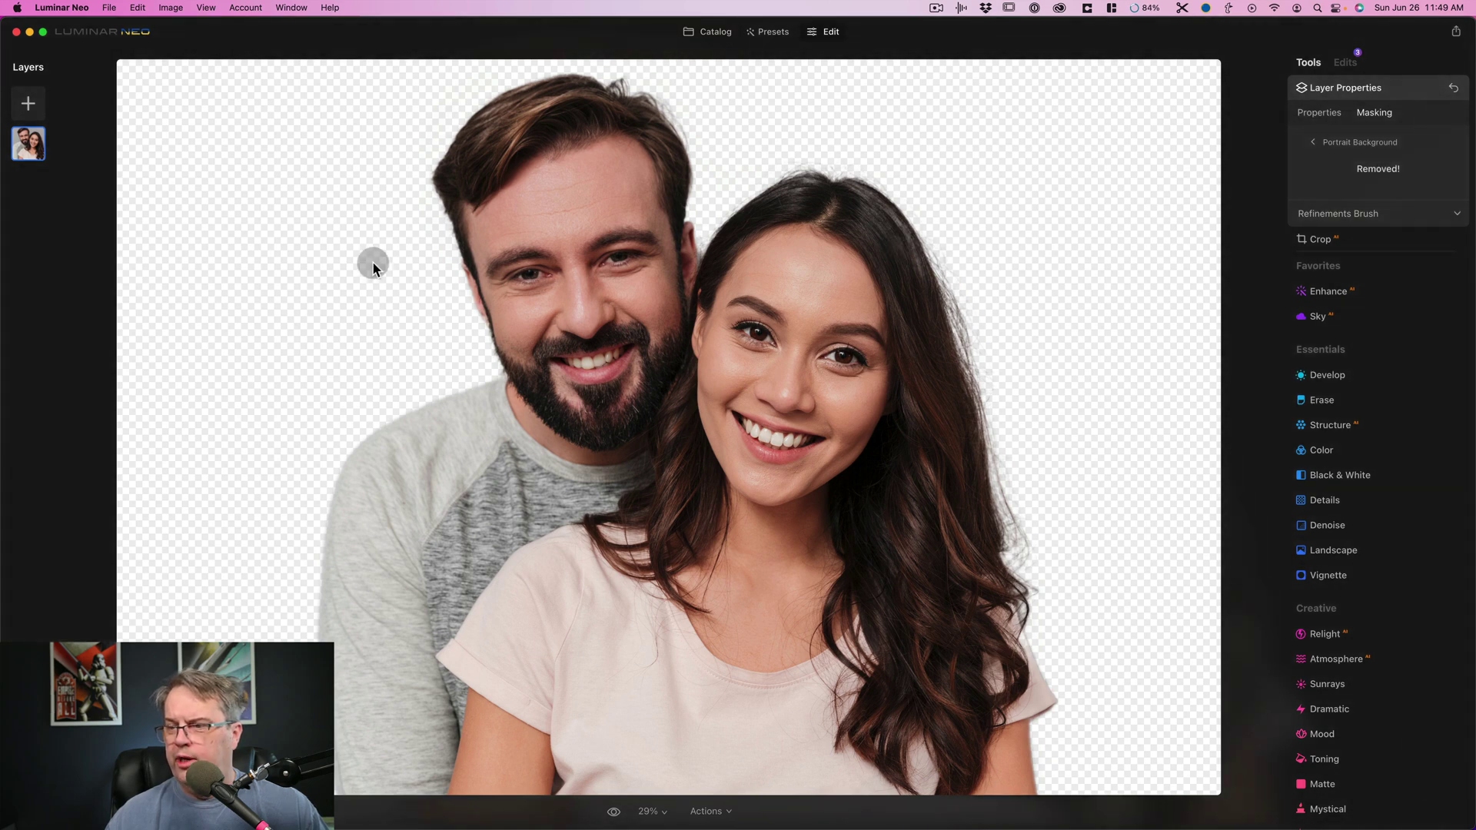
Step: Add the green texture from My Images at 100% opacity and move the couple above it
left_click(27, 108)
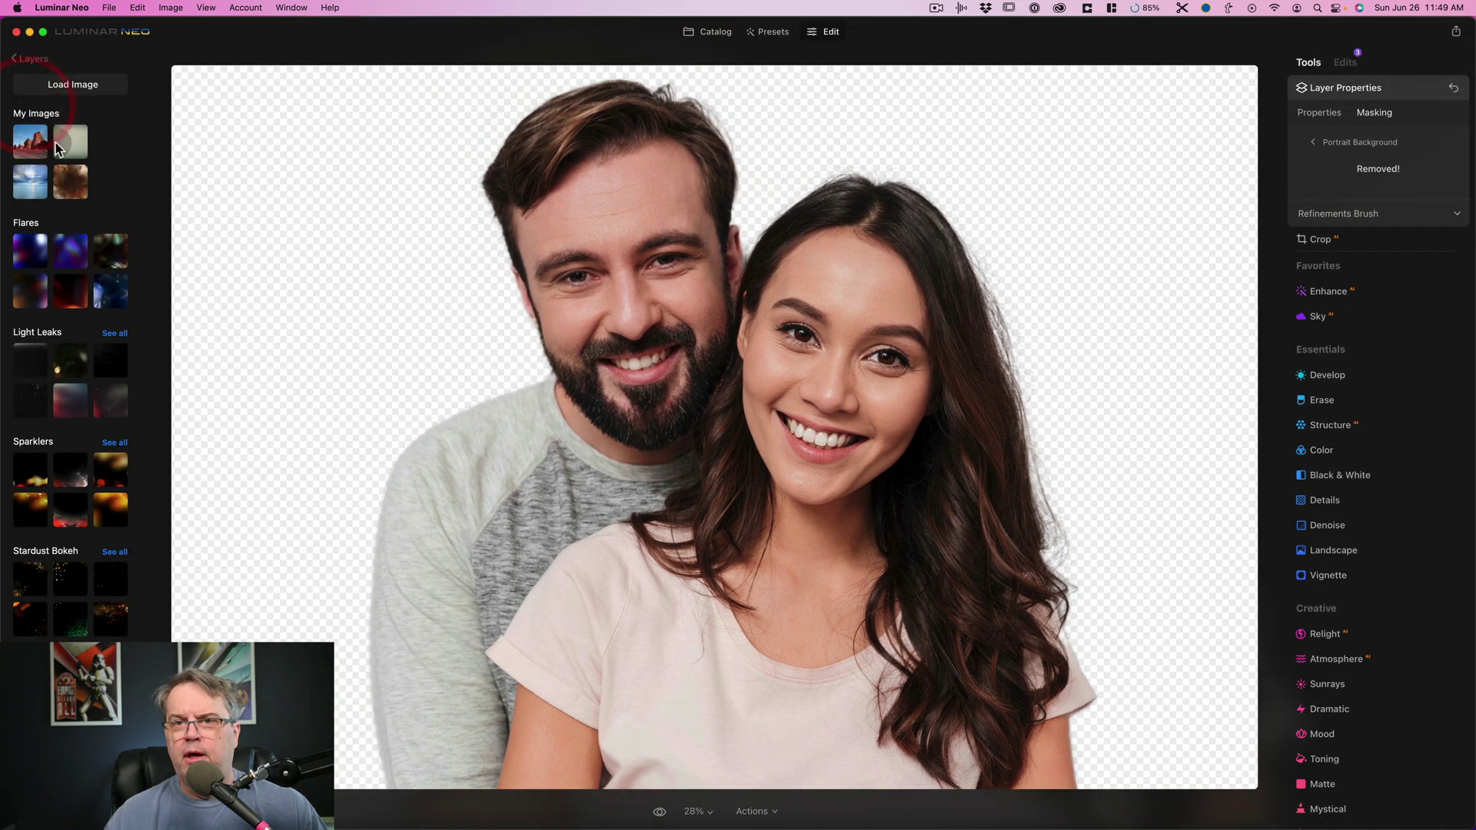
left_click(64, 142)
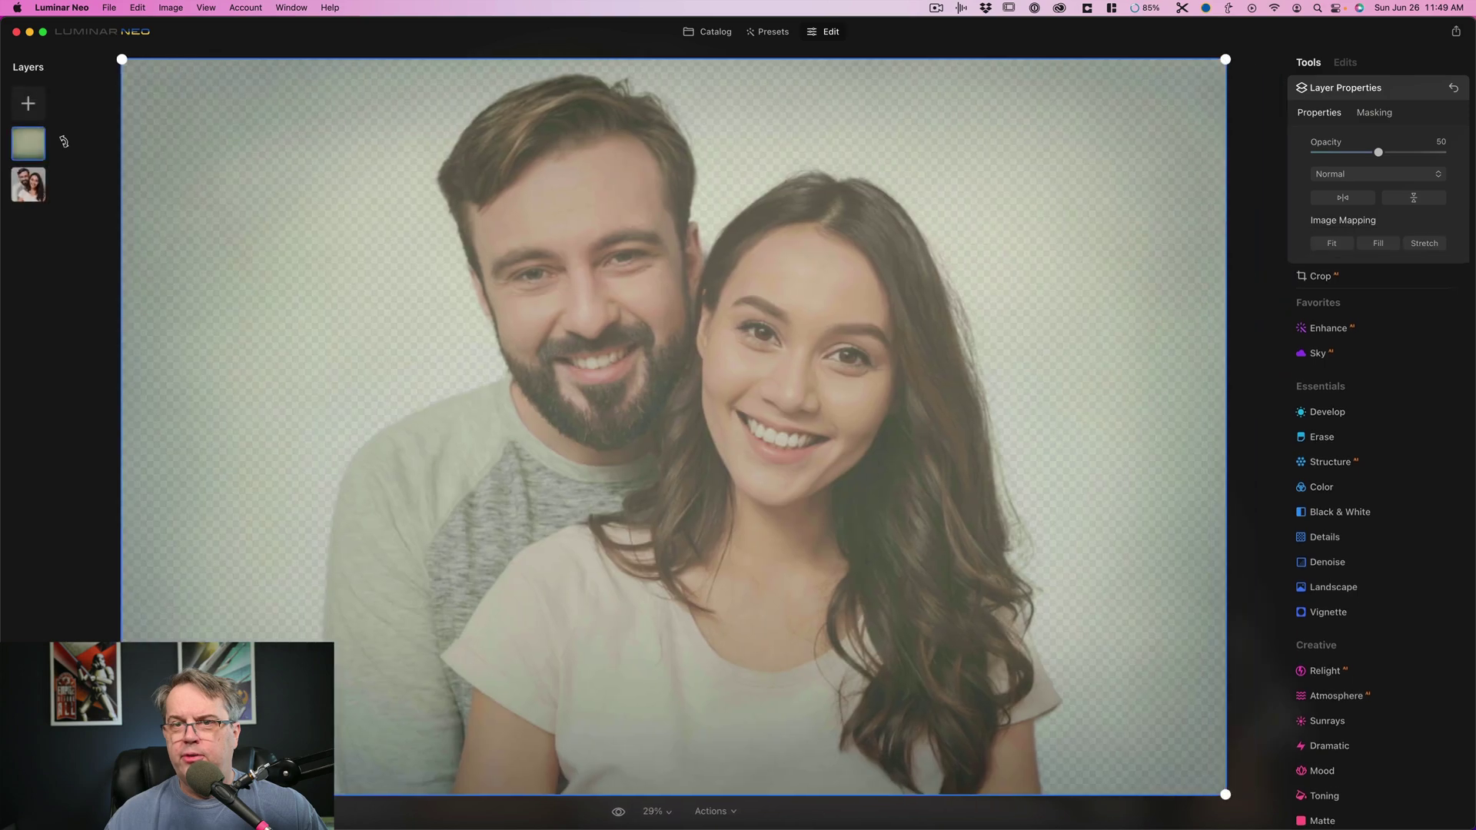
left_click_drag(1378, 153, 1461, 152)
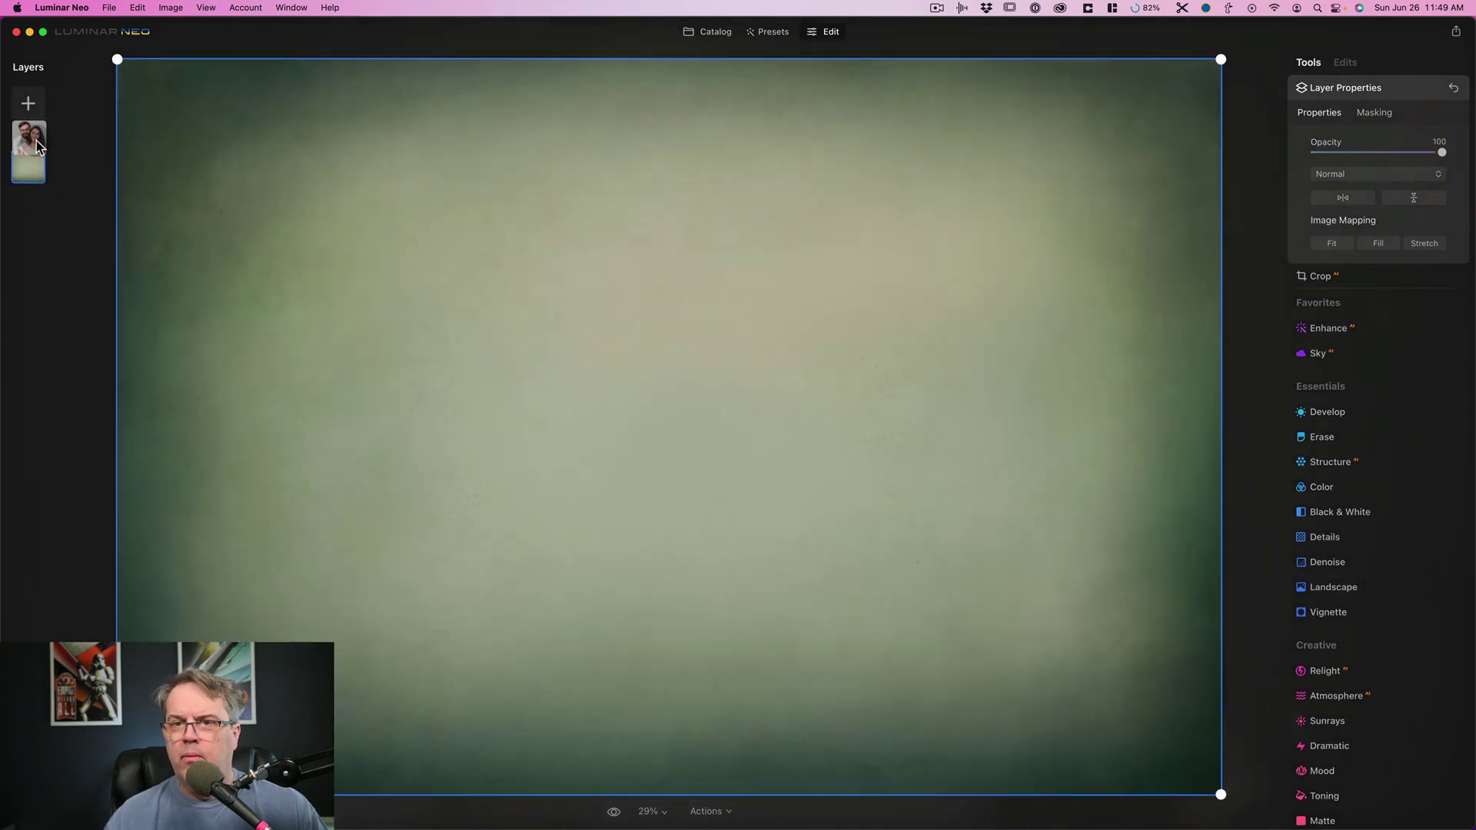
left_click_drag(39, 146, 33, 142)
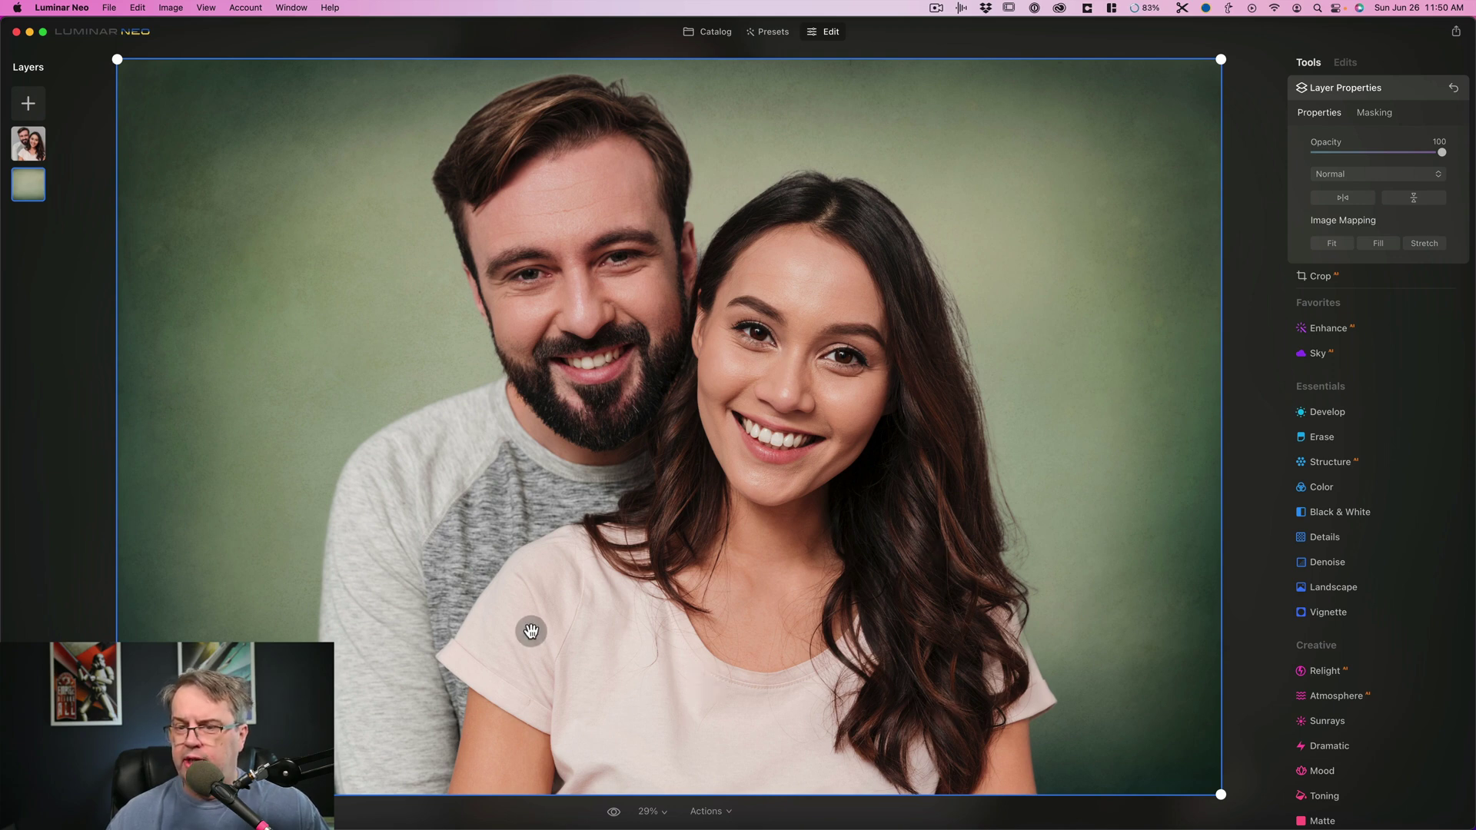
Step: Add the desert landscape layer beneath the couple, then fade it to 50% opacity
left_click(28, 105)
left_click(30, 142)
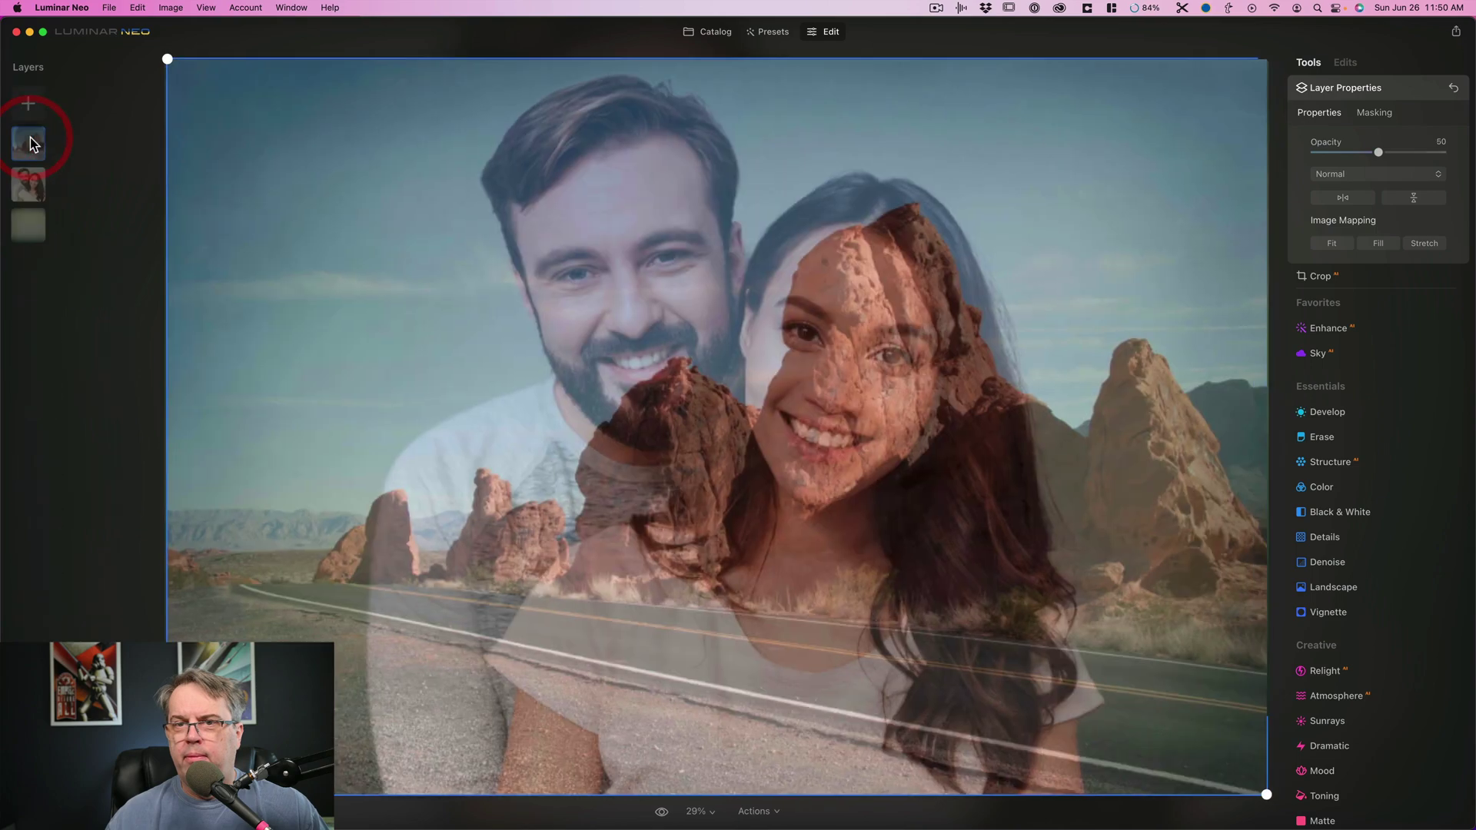
left_click_drag(1328, 153, 1445, 153)
left_click_drag(22, 198, 27, 144)
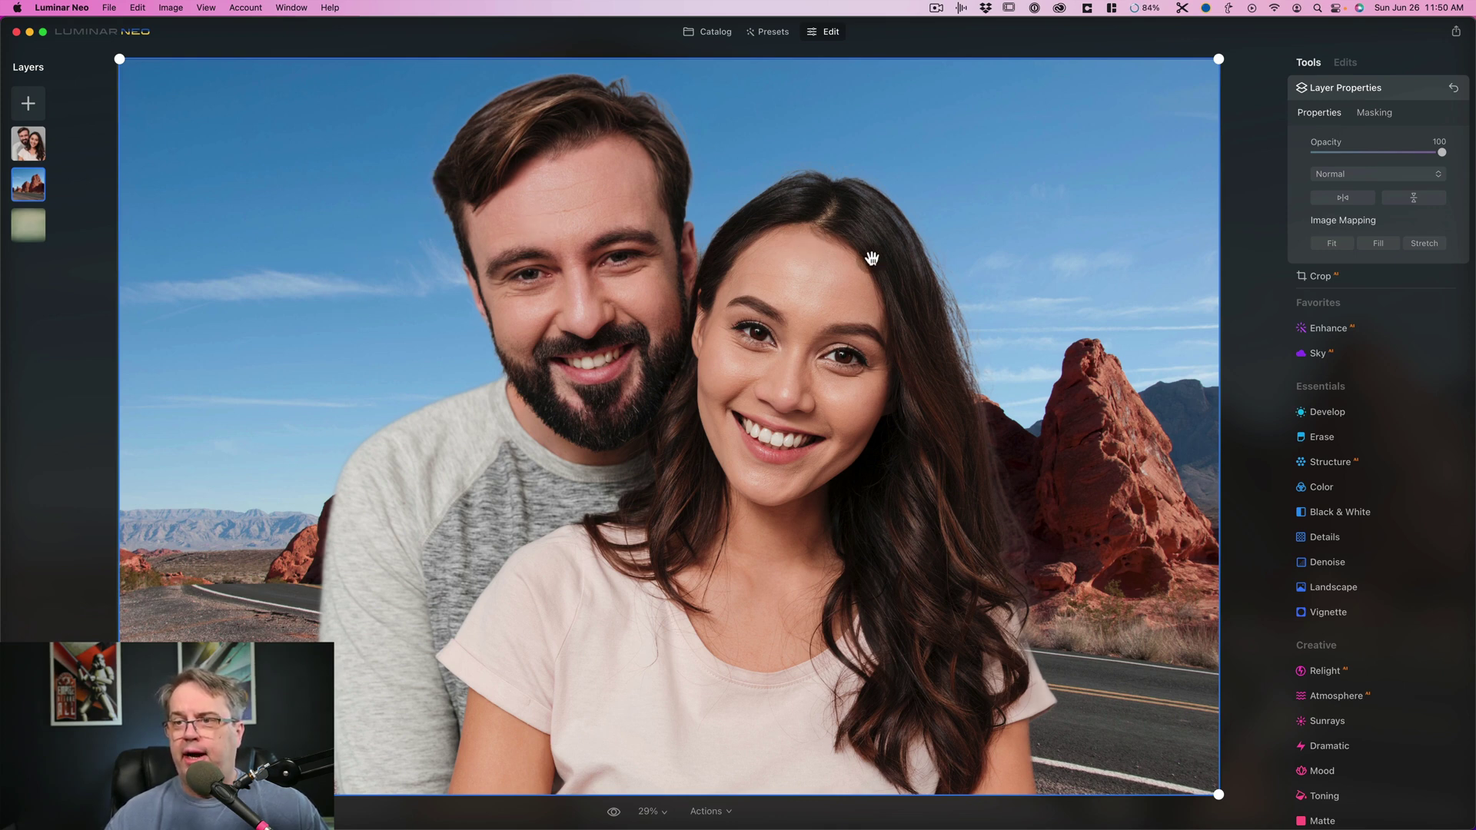
key("5")
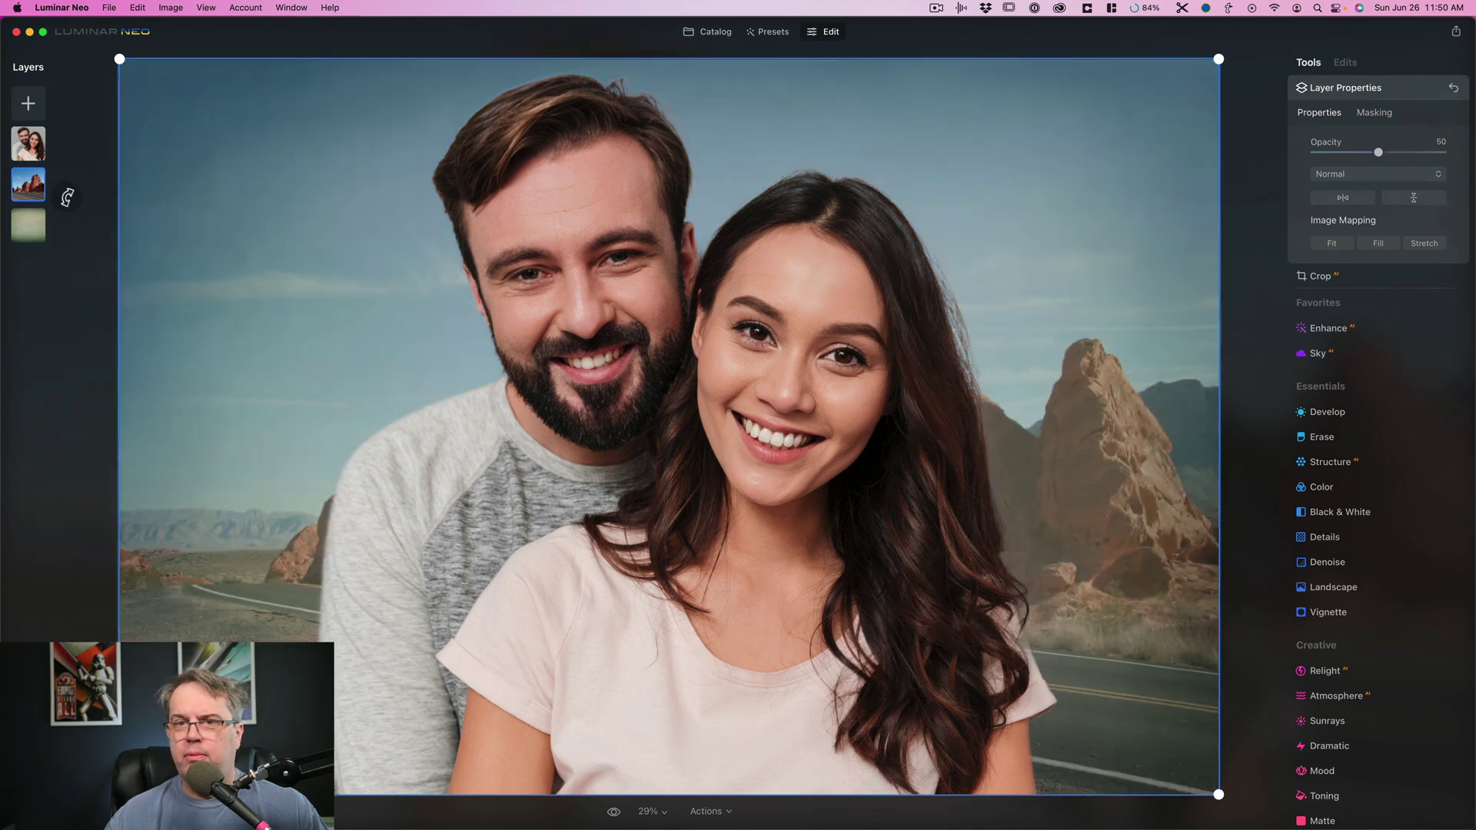
Step: Remove the desert and texture layers and return to the Catalog
right_click(42, 185)
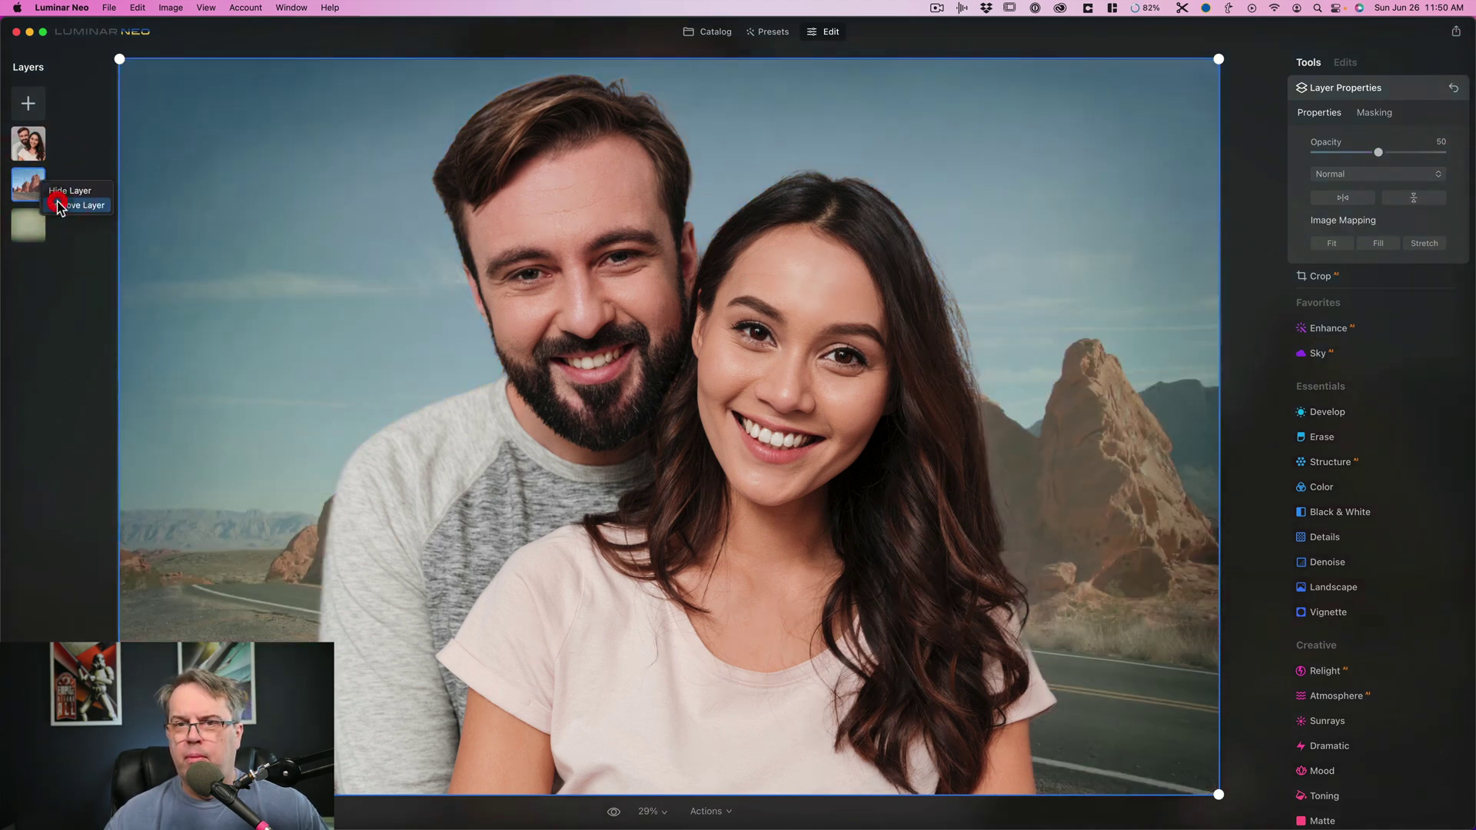
left_click(58, 204)
right_click(35, 190)
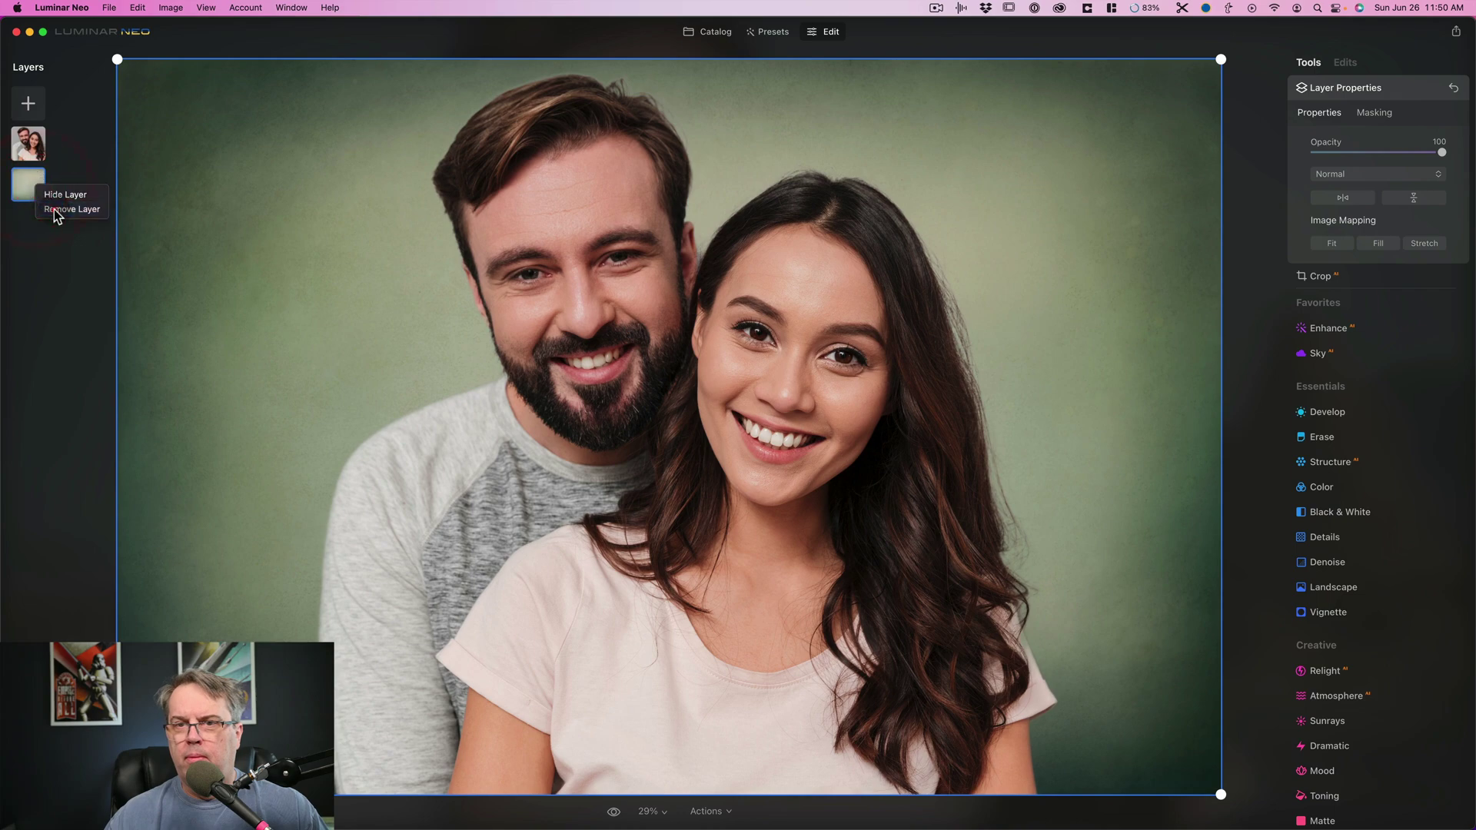
left_click(50, 206)
left_click(715, 32)
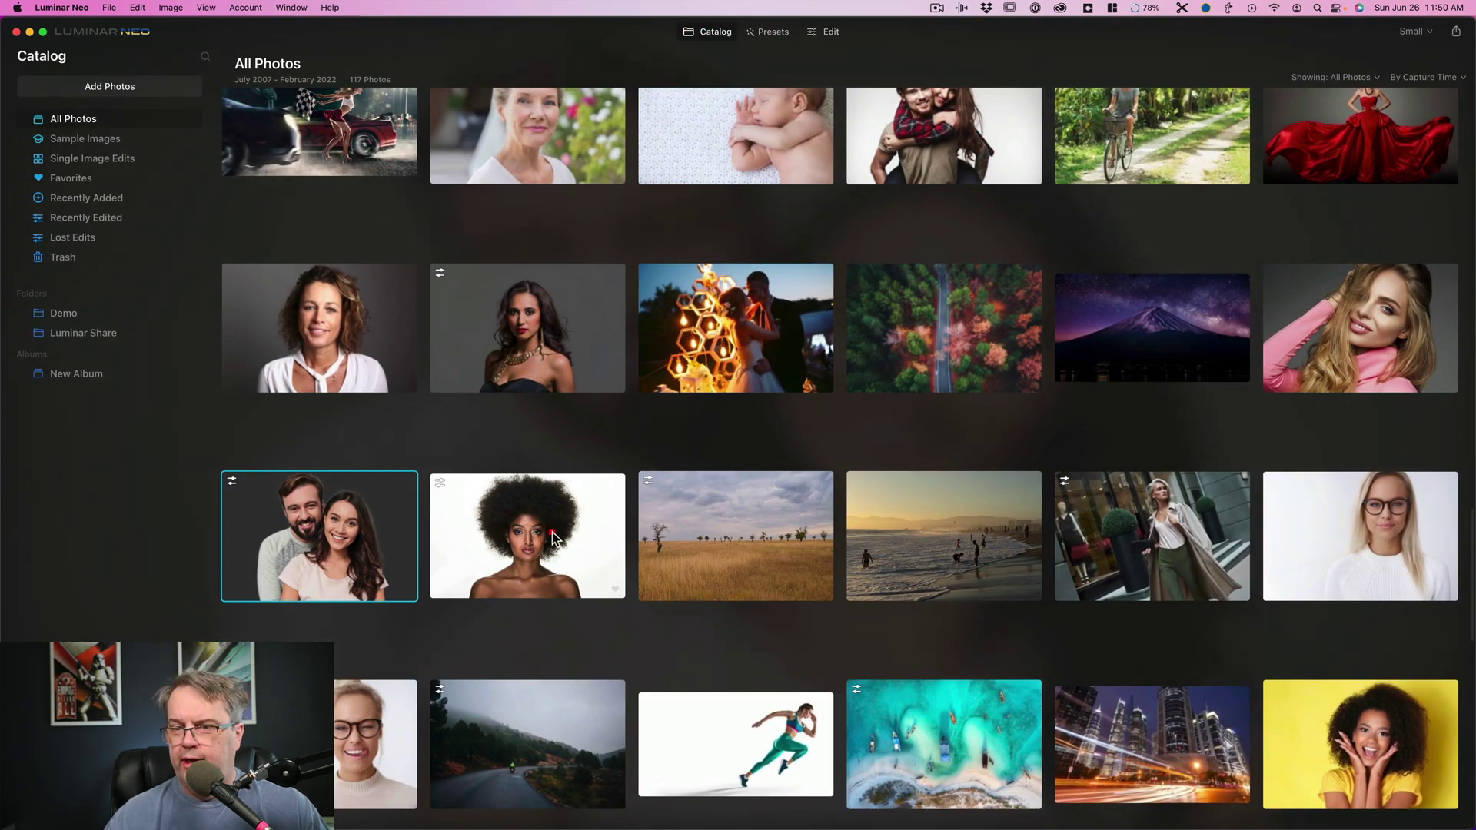
Step: Select the afro portrait in the Catalog and open it in the Edit view
left_click(552, 532)
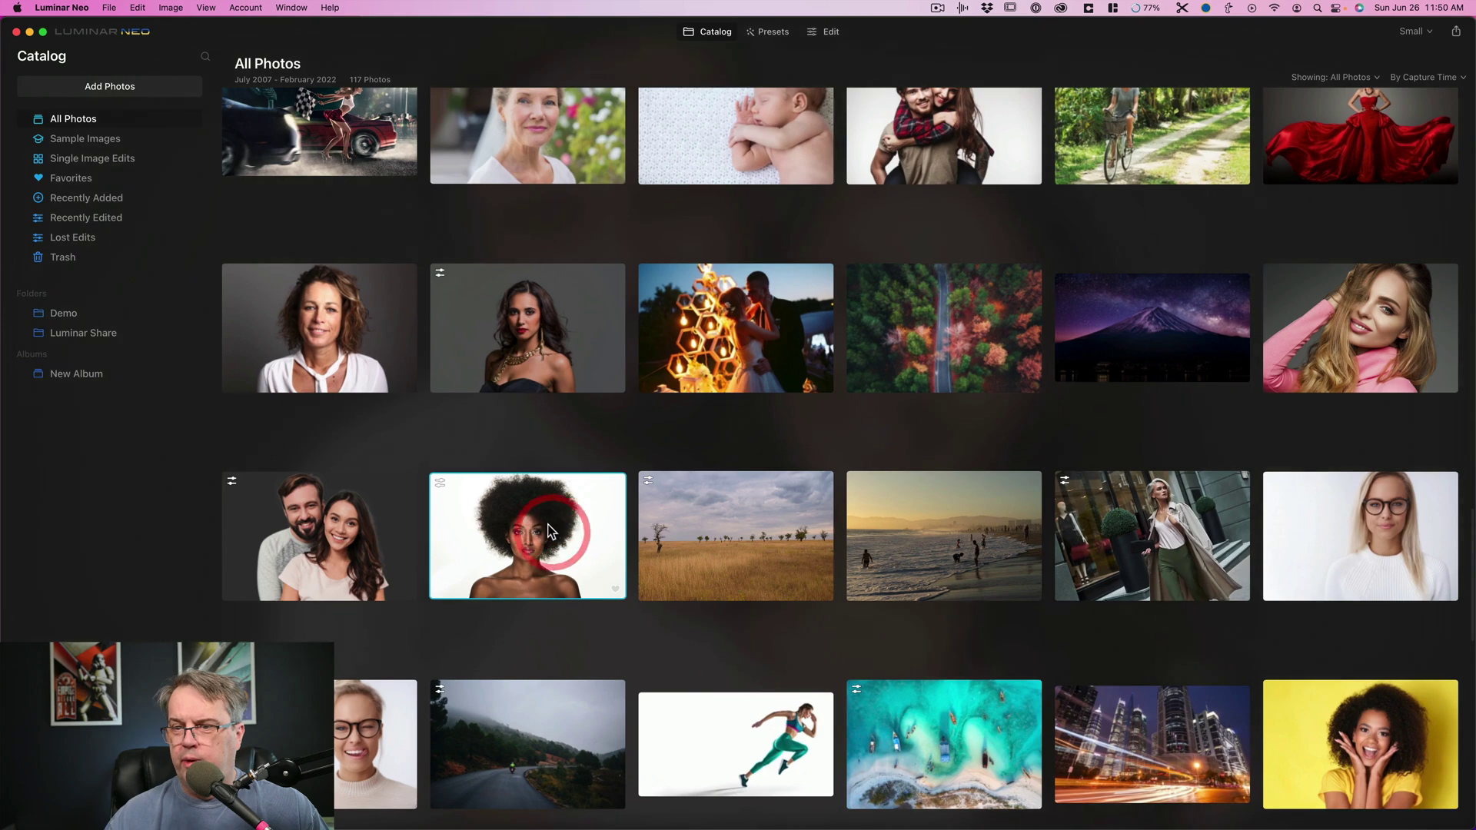
left_click(834, 36)
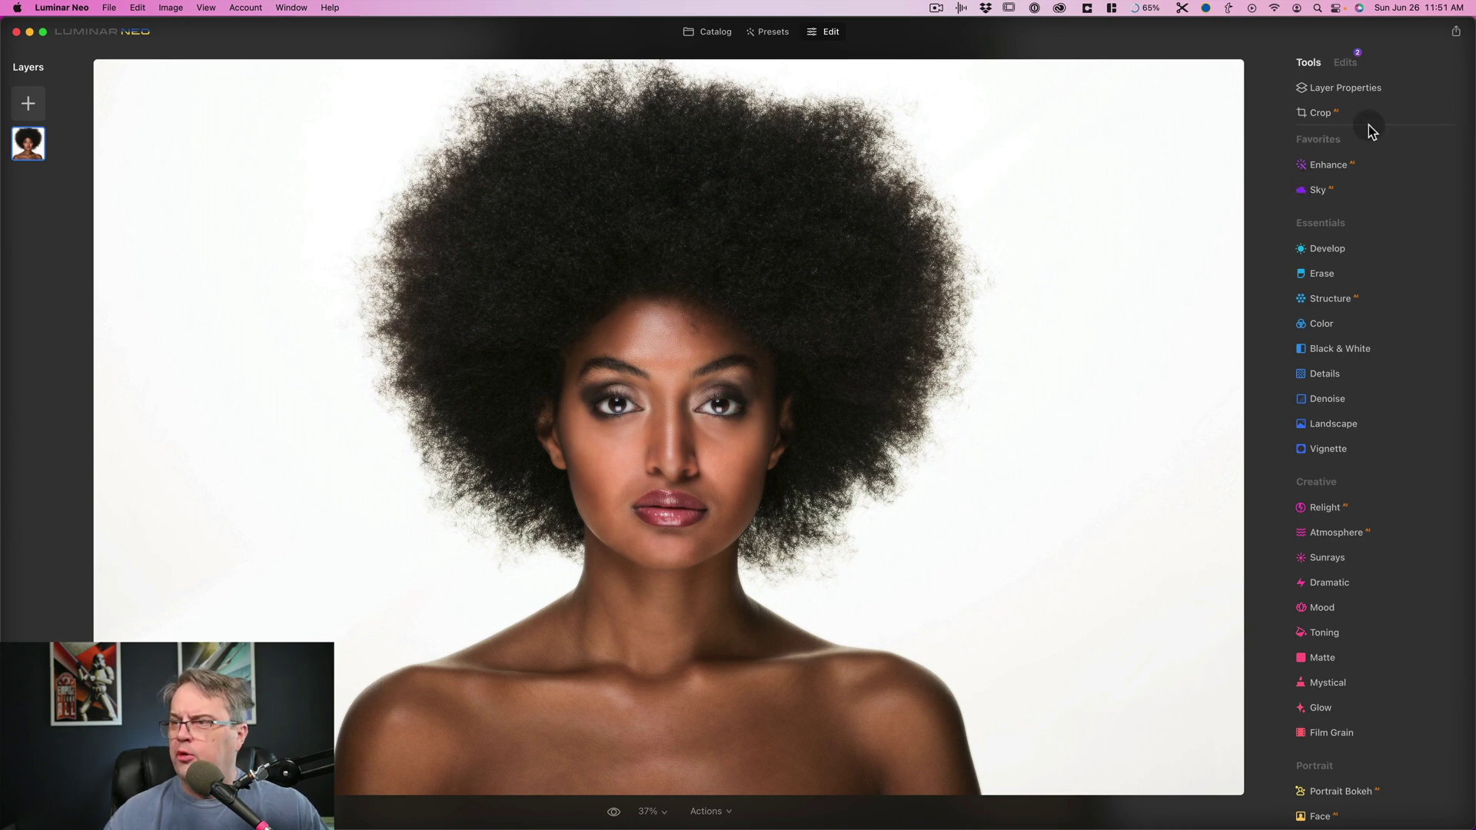
Step: Remove the white studio backdrop behind the afro-haired woman with AI Portrait Background masking
left_click(1462, 91)
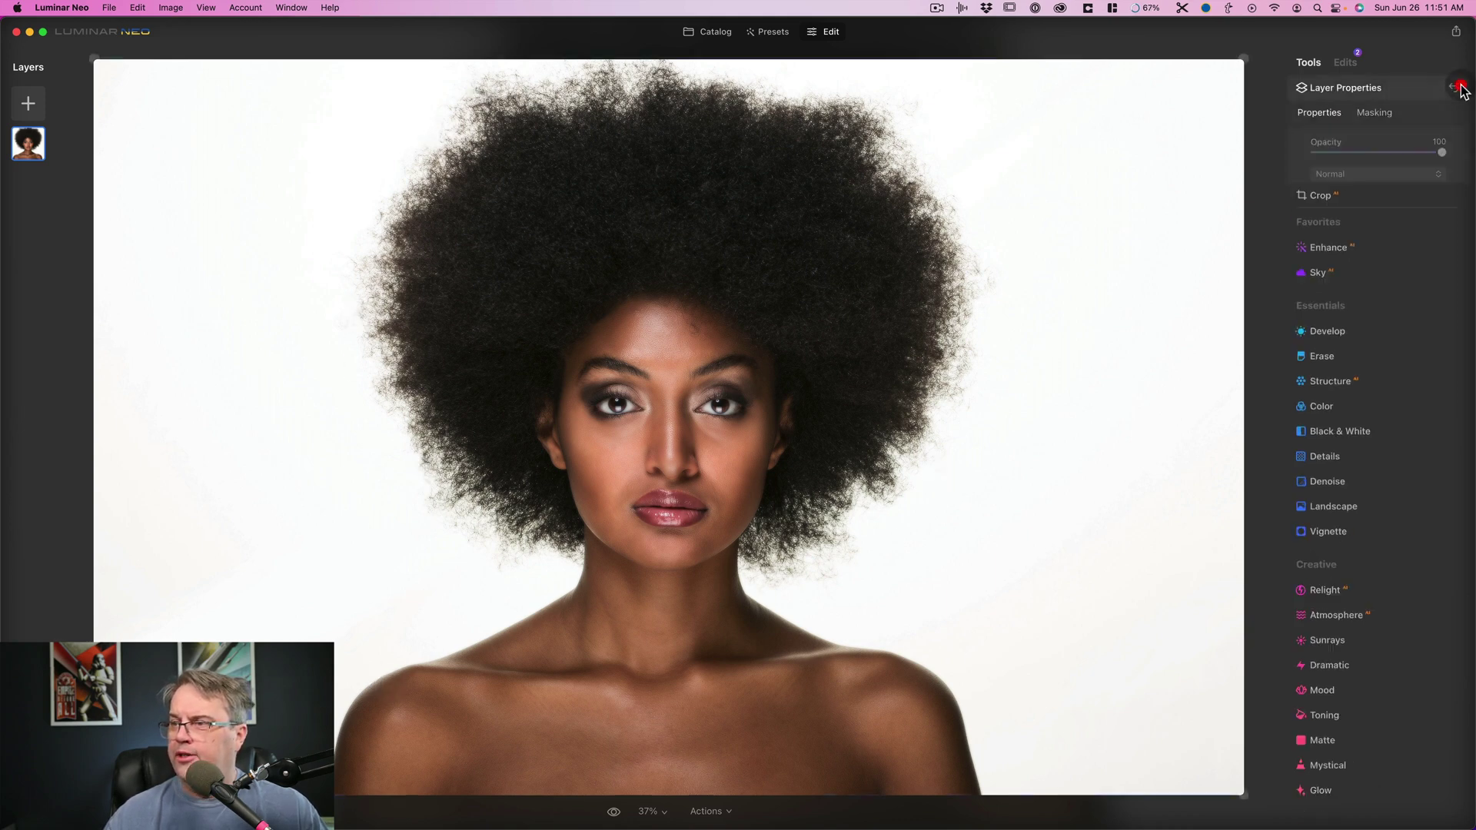
left_click(1375, 113)
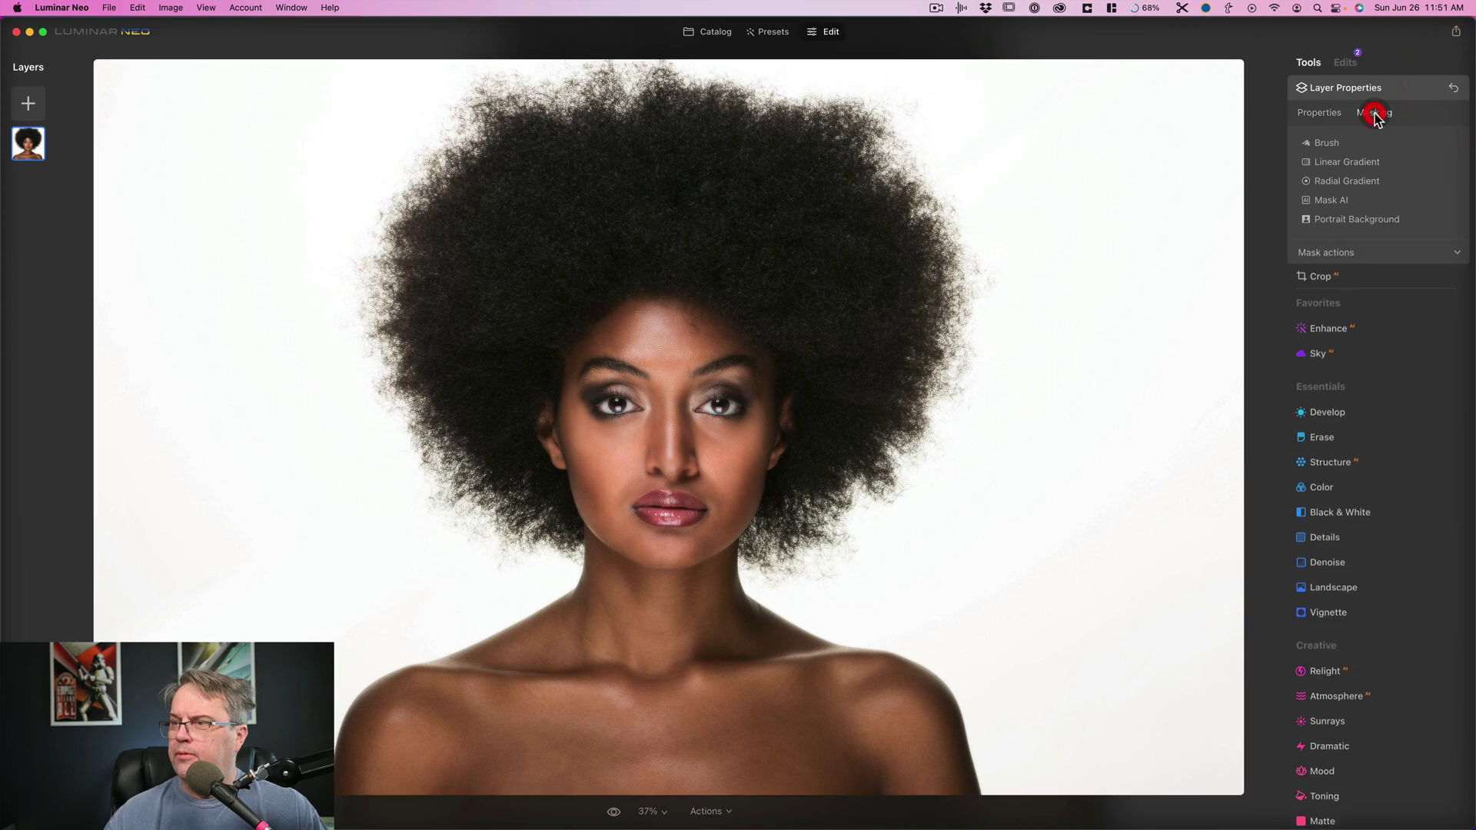
left_click(1372, 220)
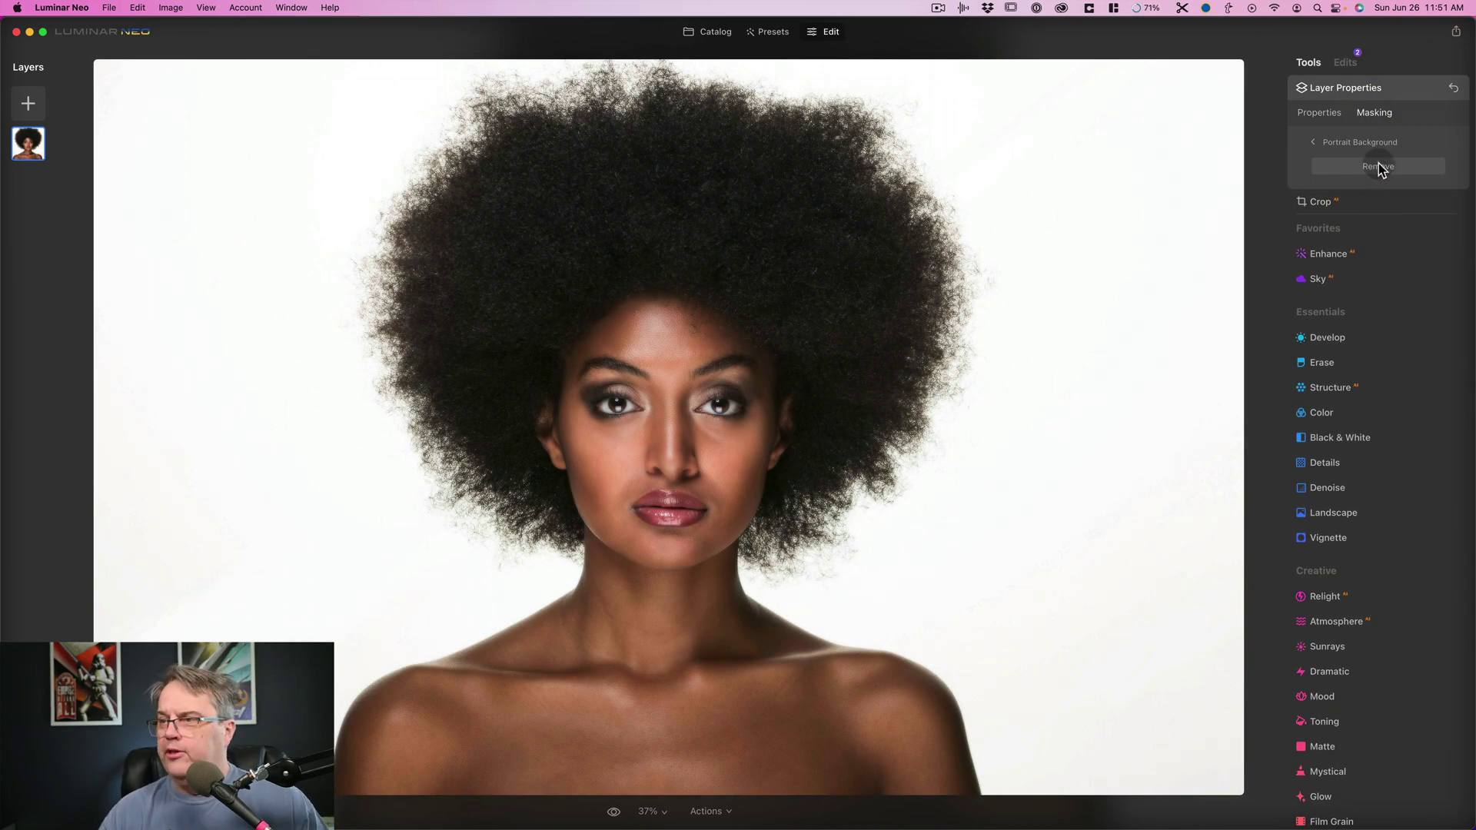
left_click(1379, 167)
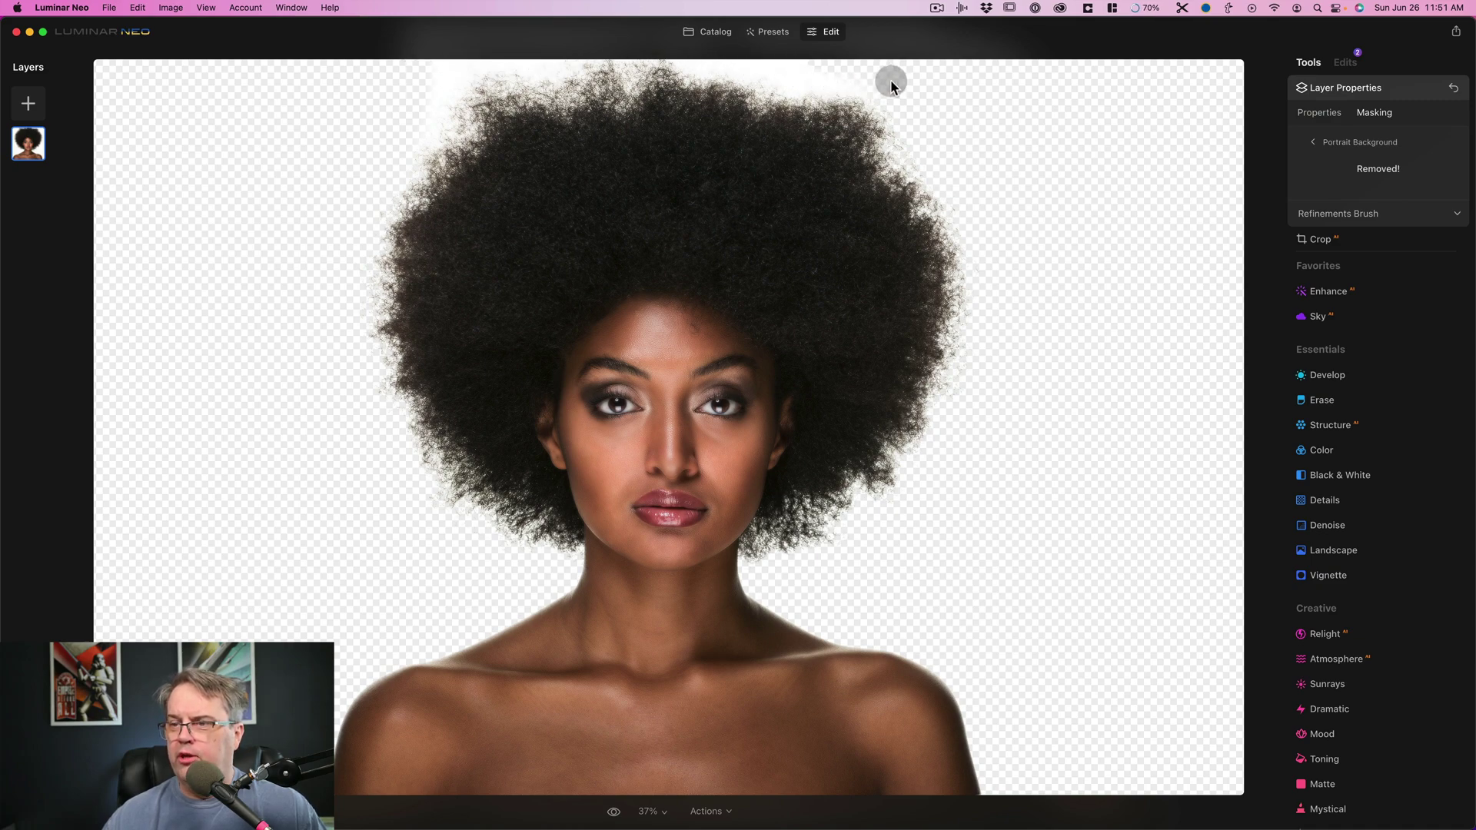
Step: Add the green texture as a Fill-mapped layer at 100 opacity, placed beneath the portrait
left_click(28, 105)
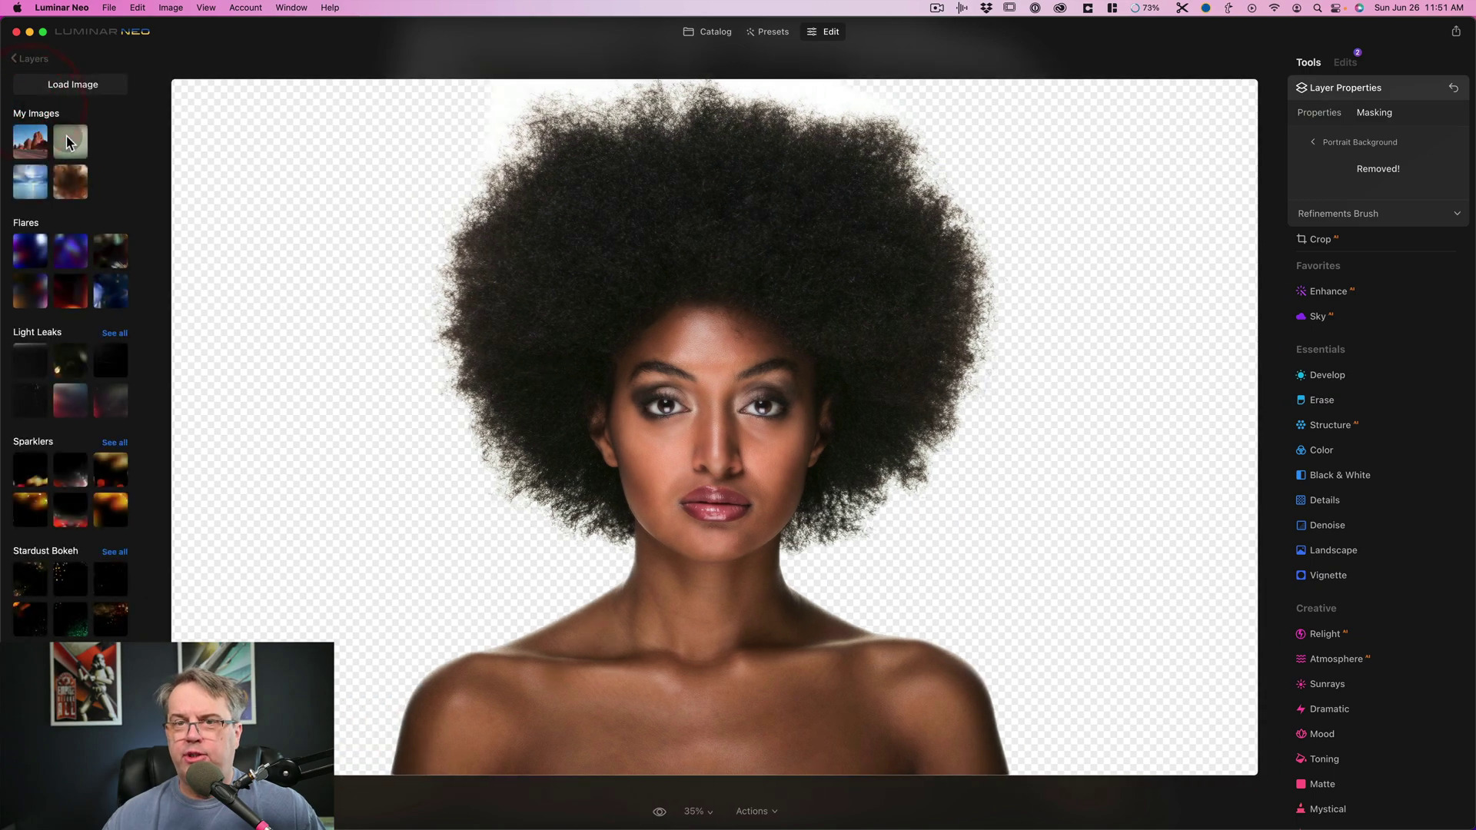
left_click(66, 136)
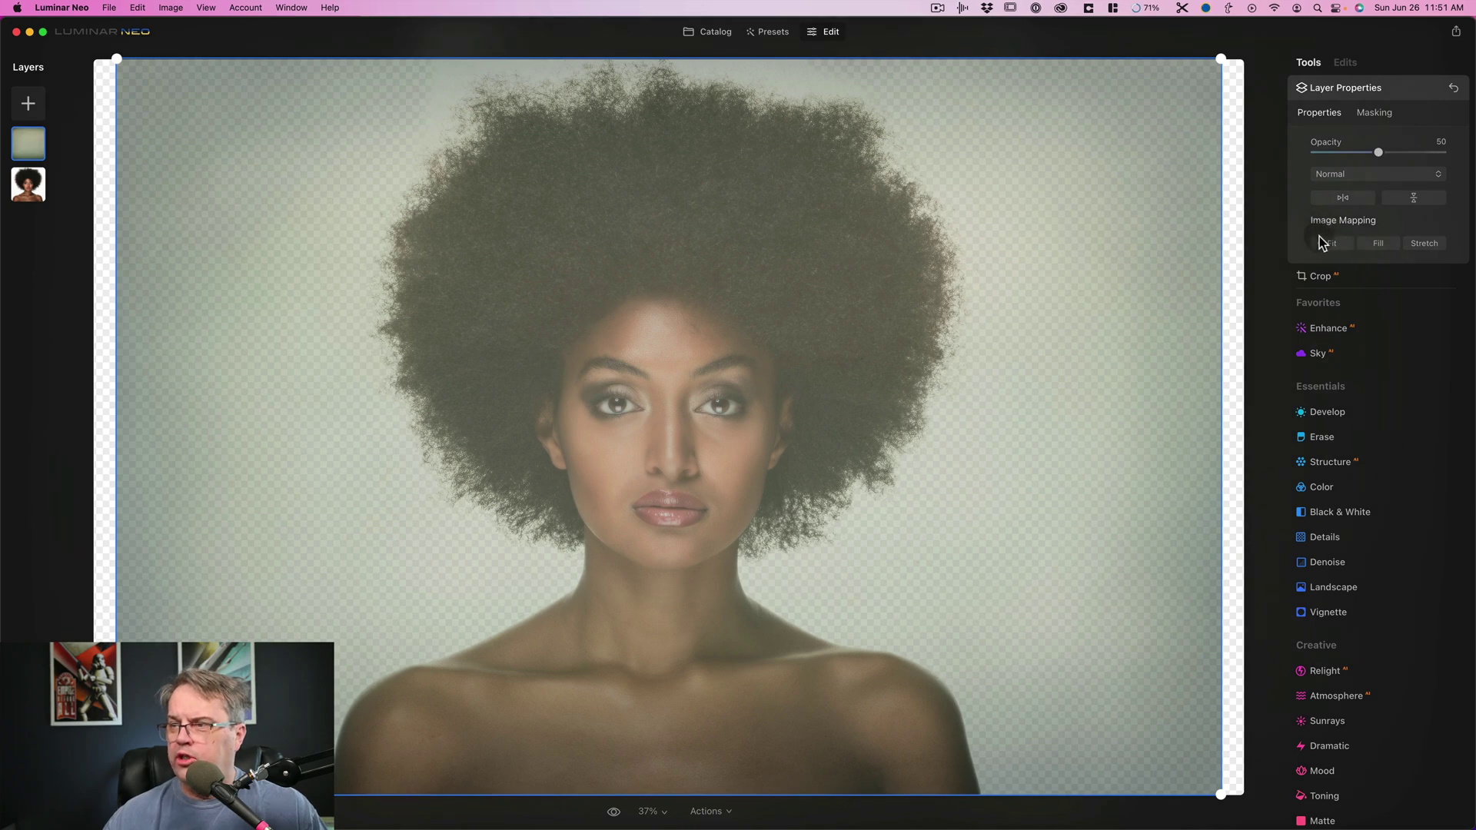
left_click(1378, 244)
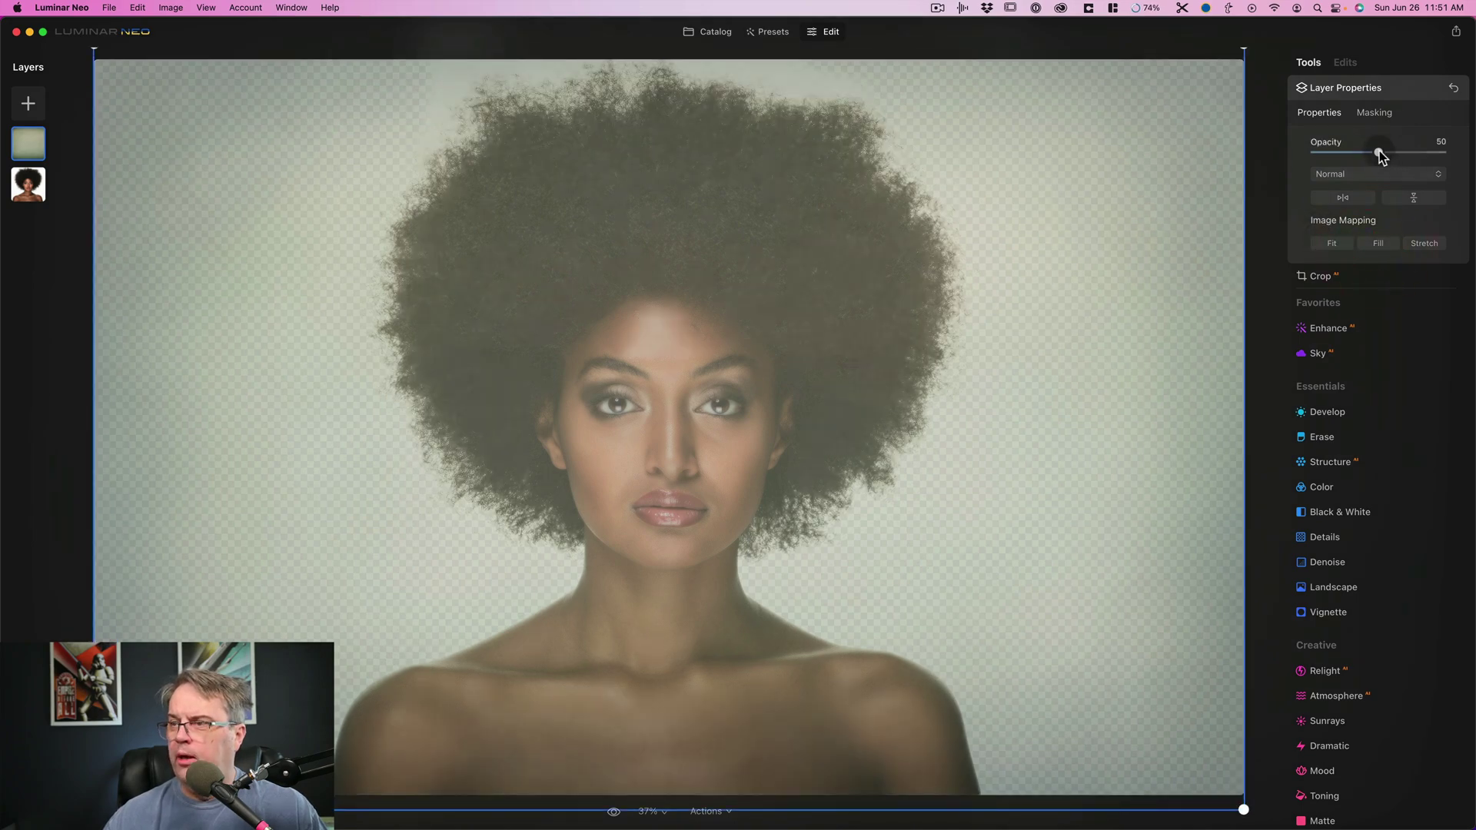
left_click_drag(1379, 151, 1442, 153)
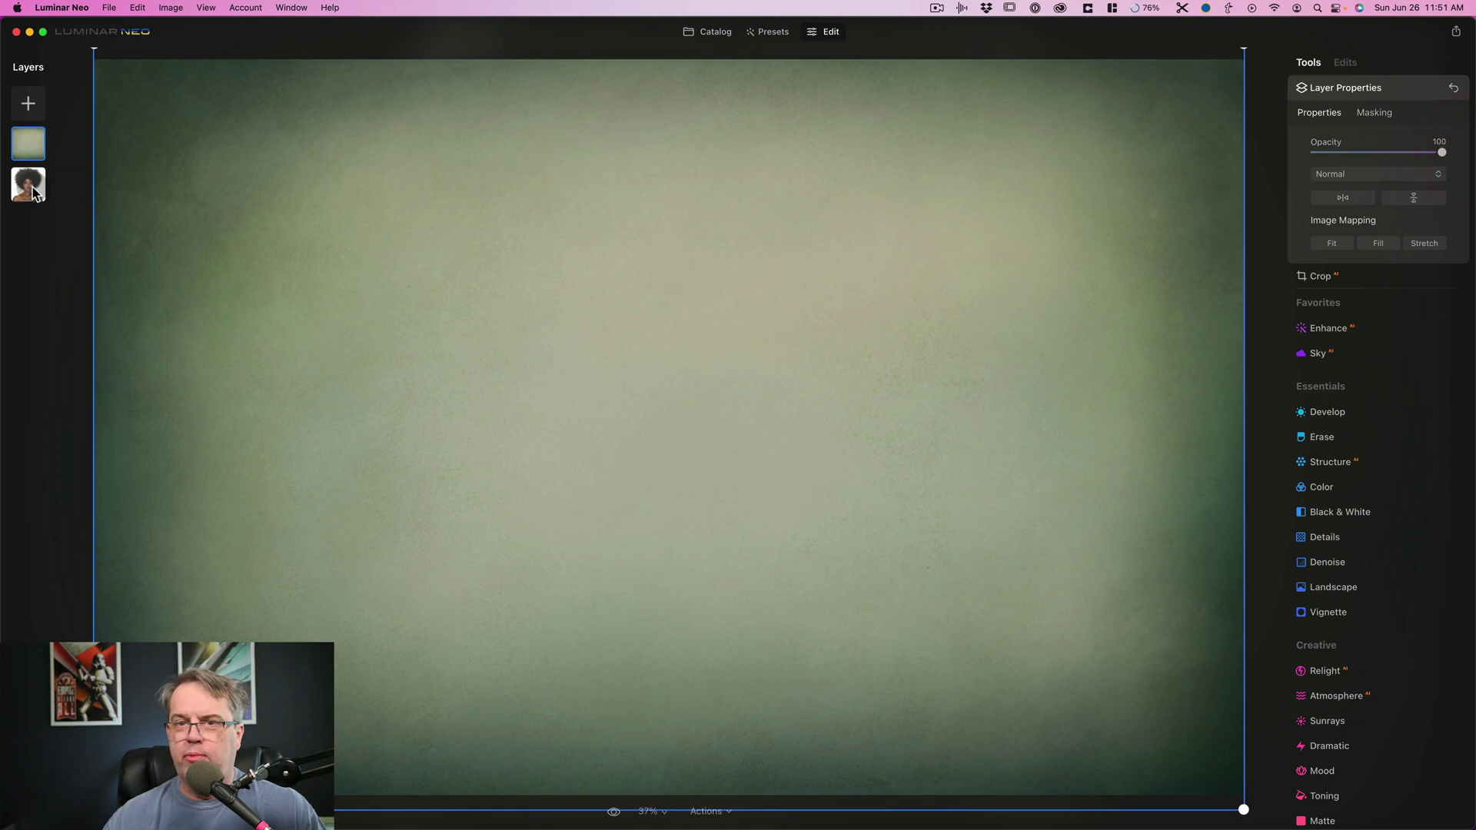
left_click_drag(30, 193, 28, 143)
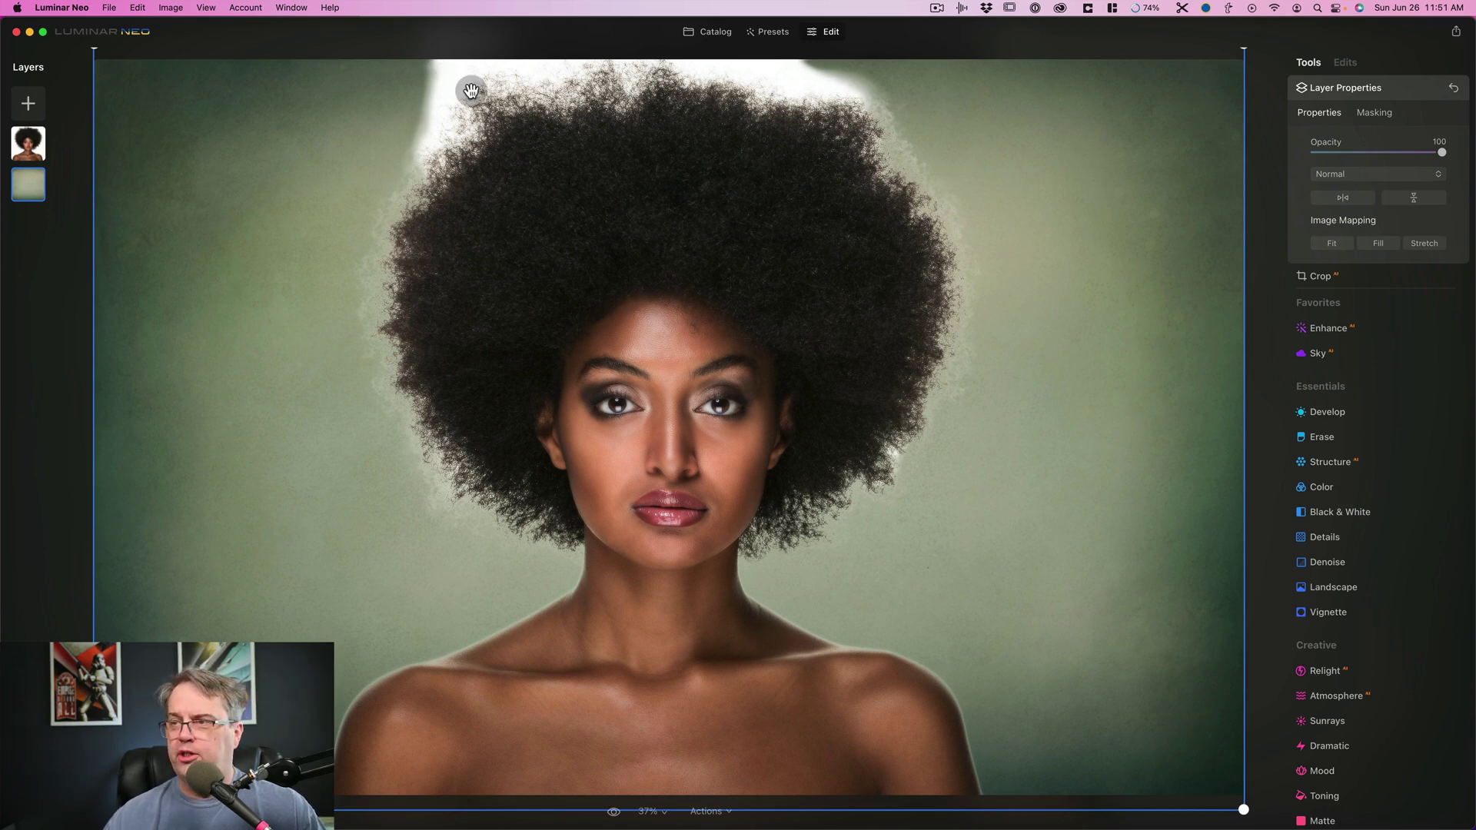
Step: Reset the texture layer, set it to Fill at 100 opacity, and move it above the portrait
left_click(1453, 90)
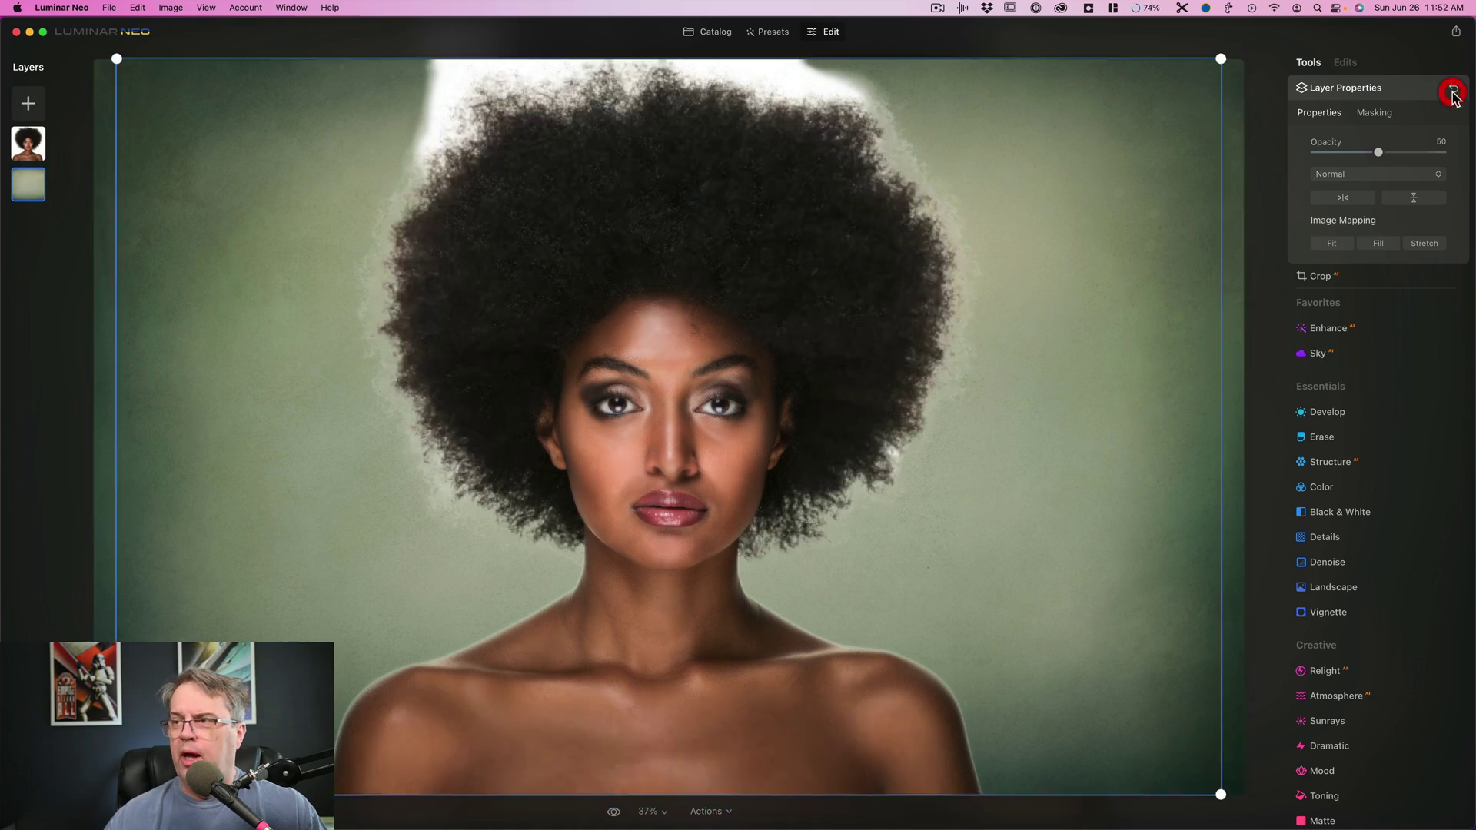
left_click(1379, 244)
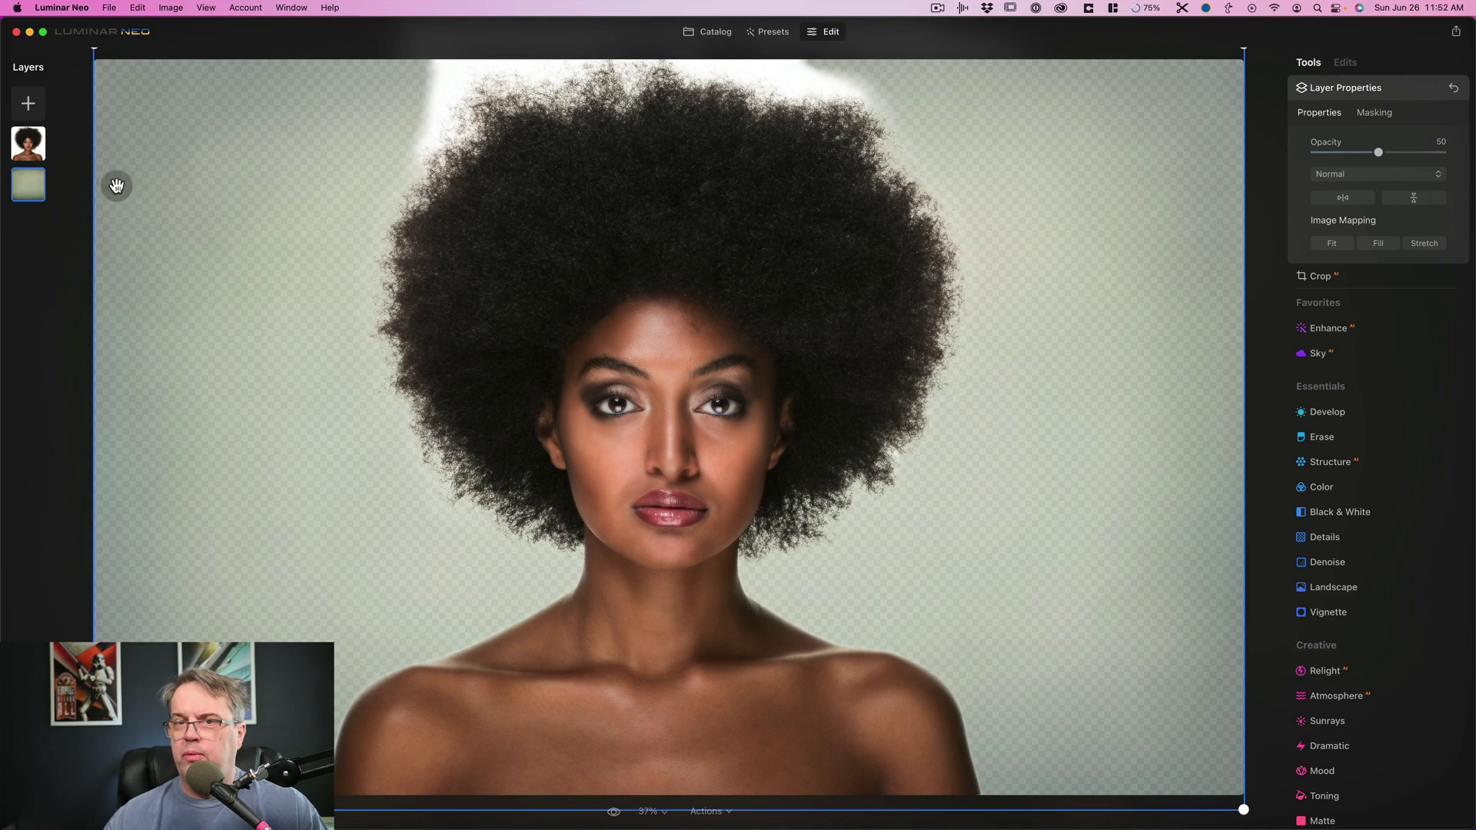
left_click_drag(31, 153, 28, 188)
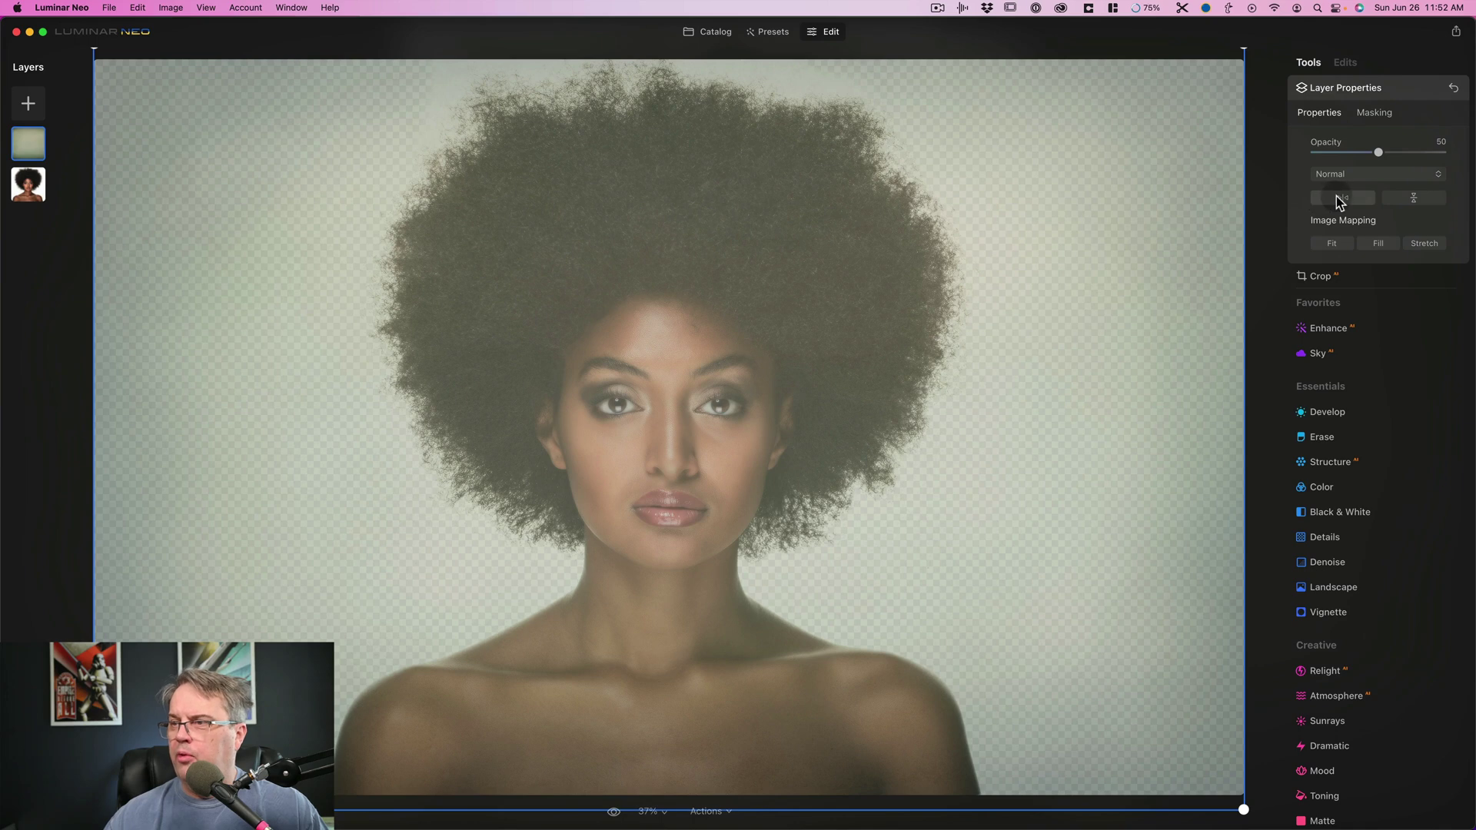
left_click_drag(1379, 152, 1473, 157)
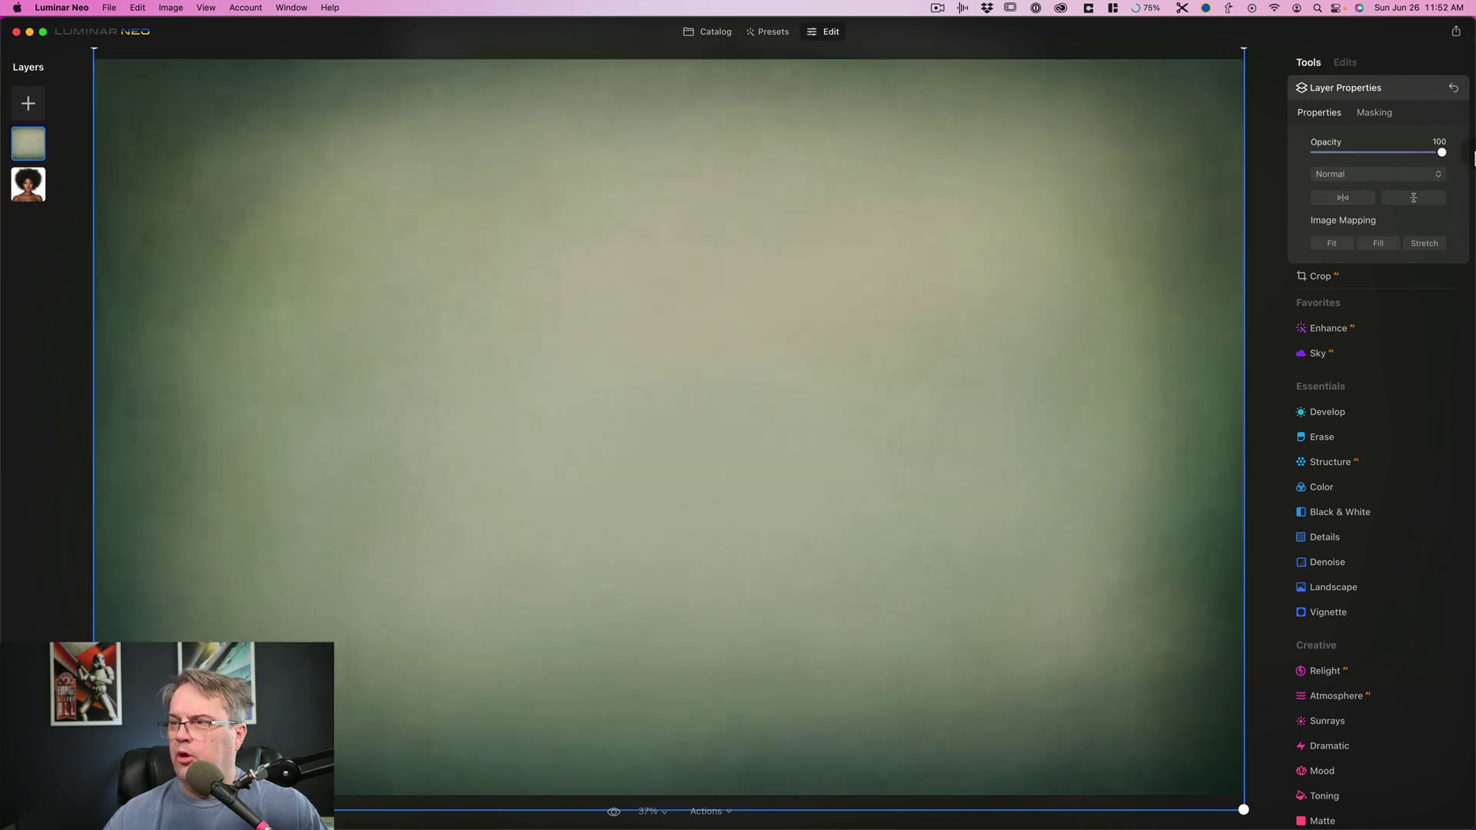
Step: Compare the Multiply, Overlay and Soft Light blend modes for the texture, settling on Multiply
left_click(1410, 176)
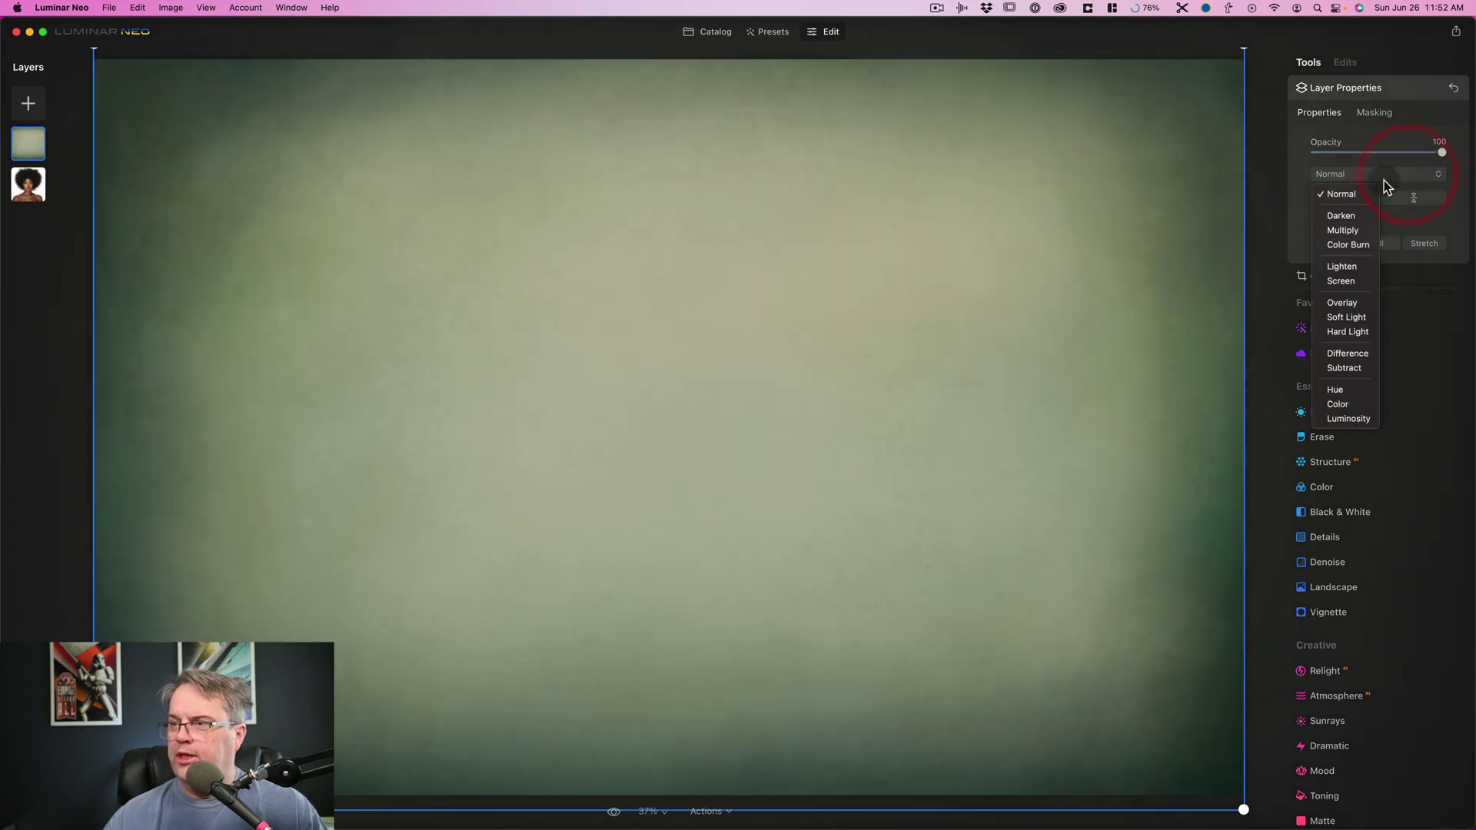
left_click(1342, 231)
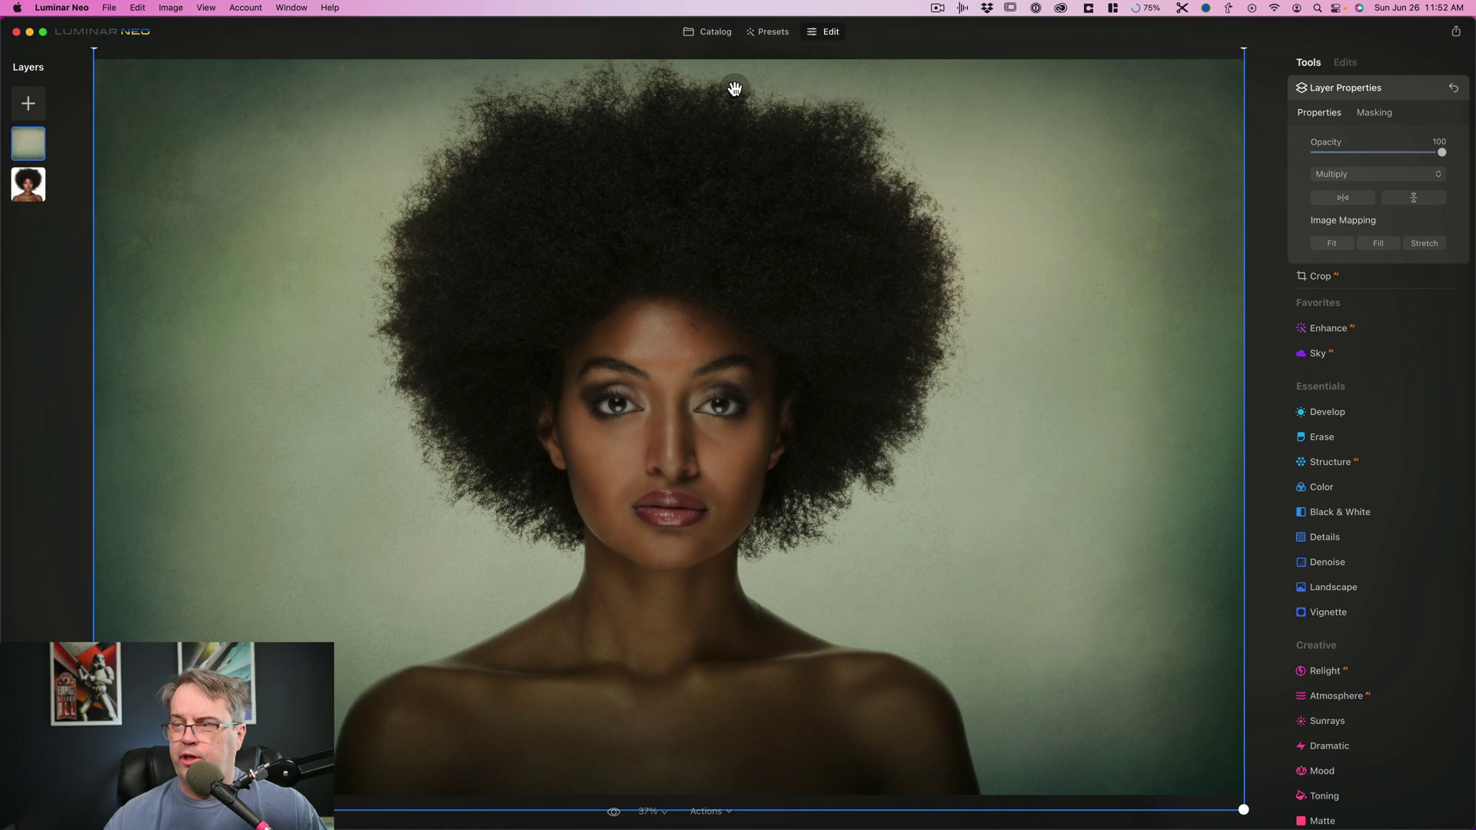
left_click(1364, 182)
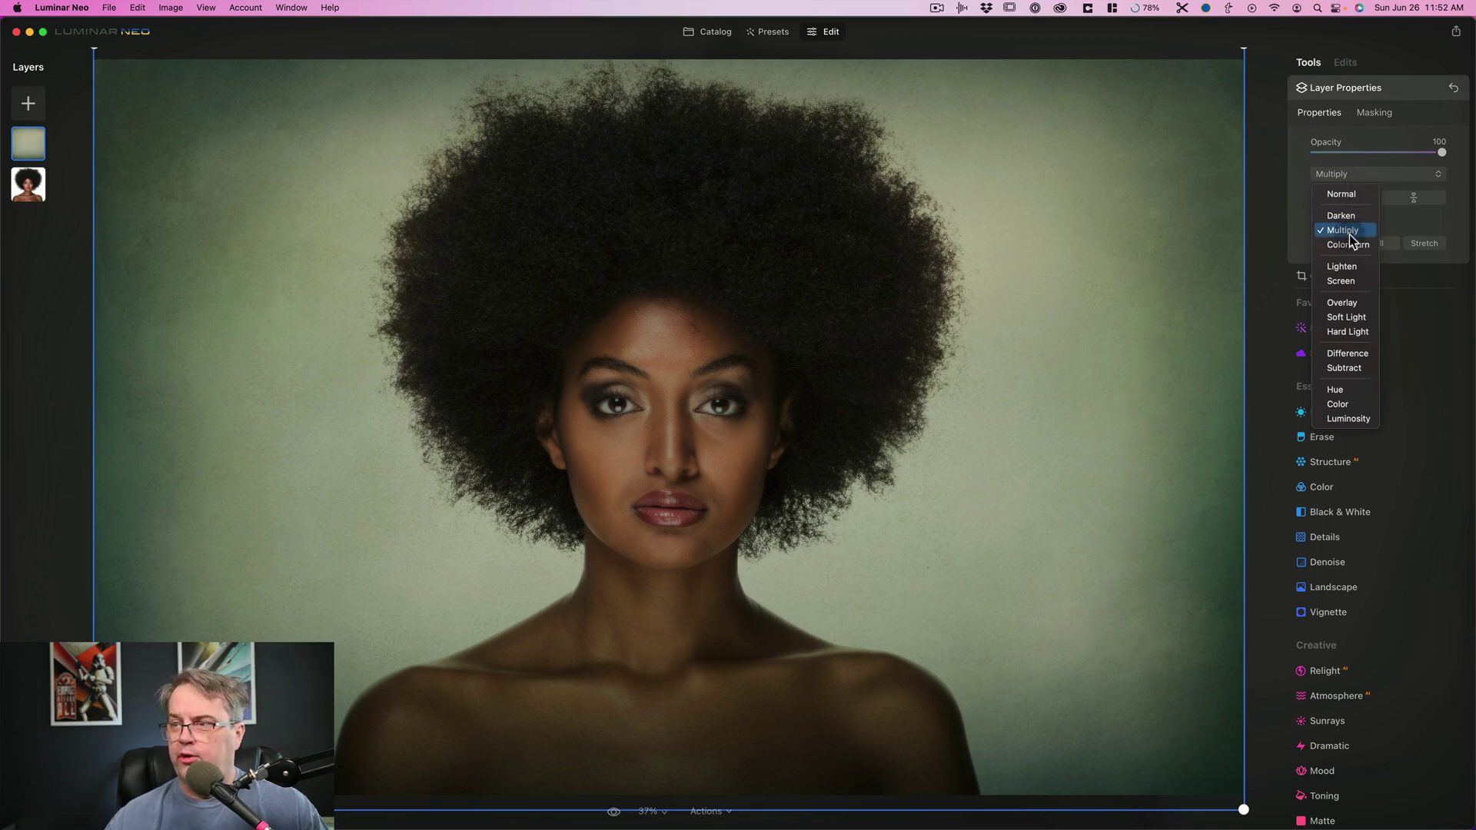
left_click(1345, 302)
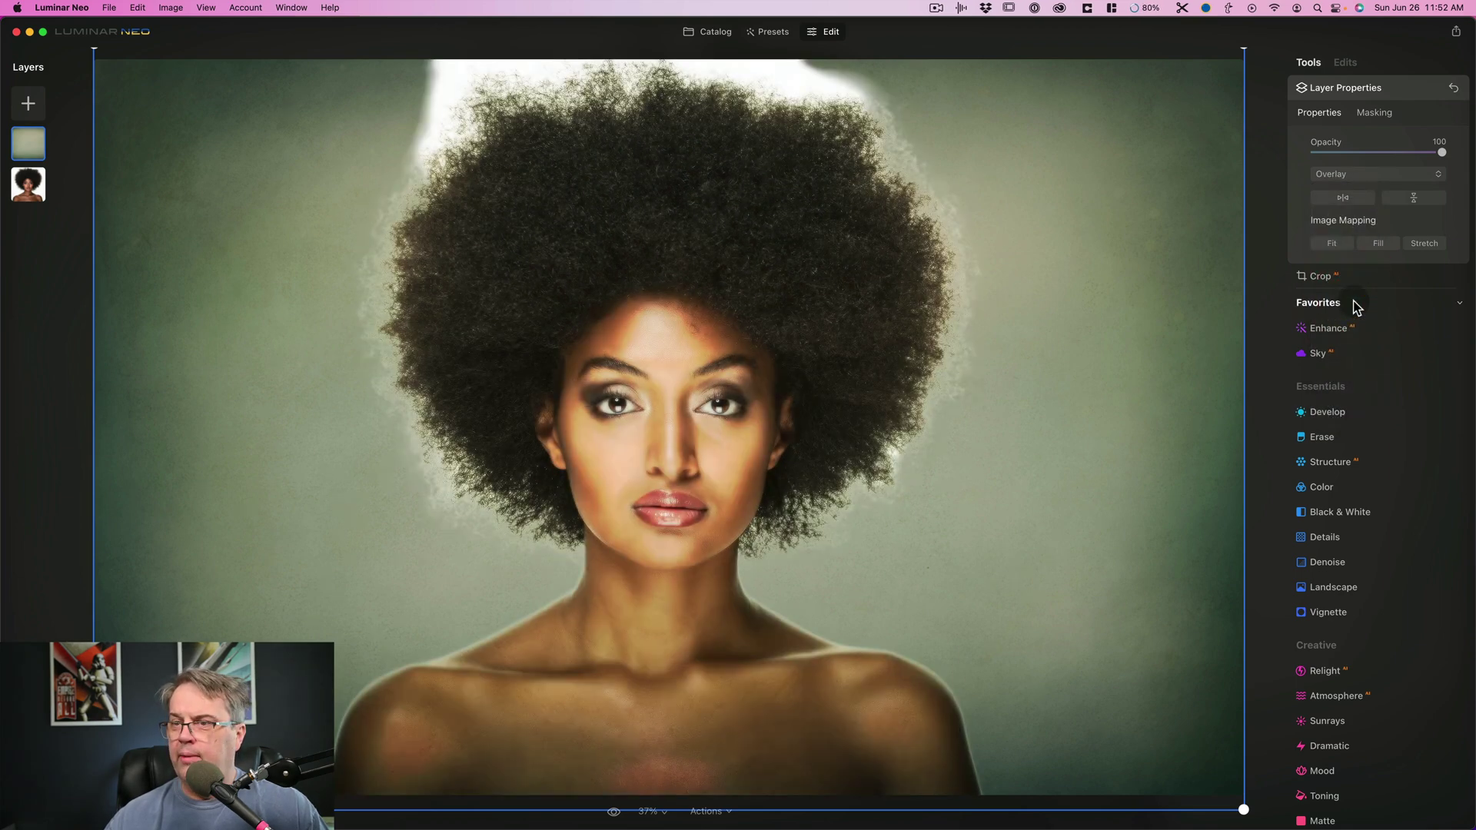
left_click(1334, 174)
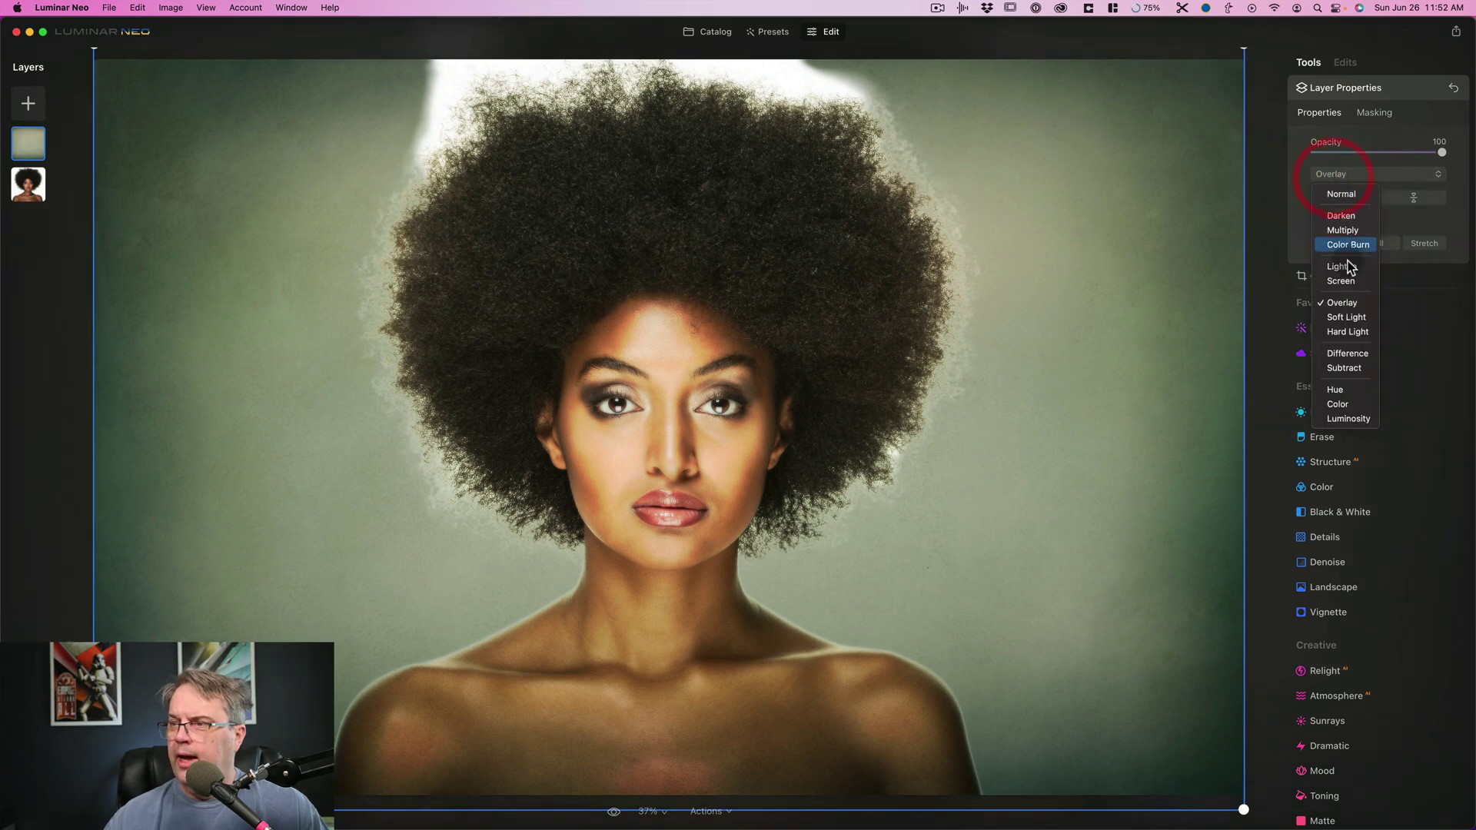
left_click(1362, 318)
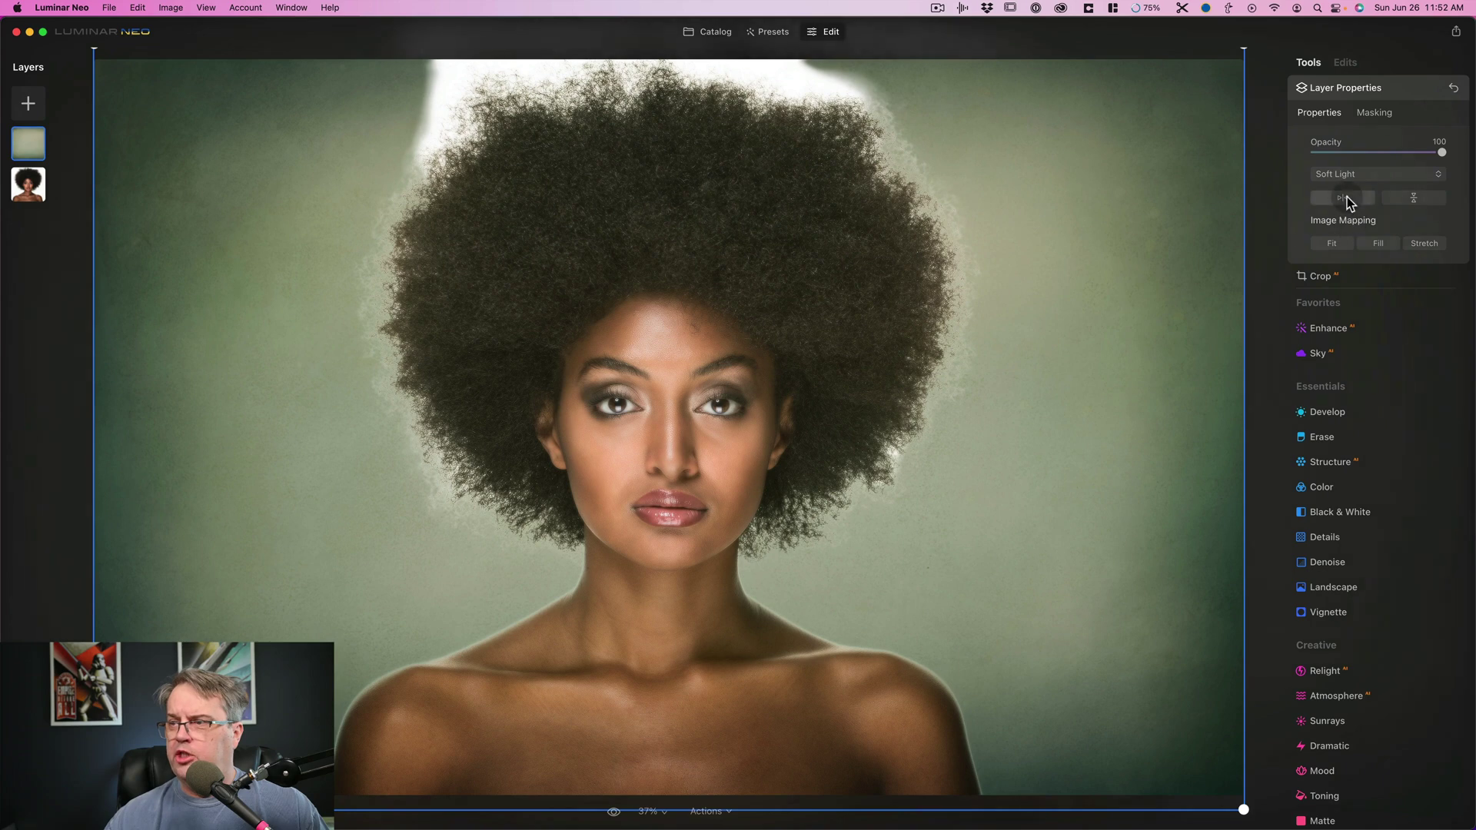
left_click(1345, 176)
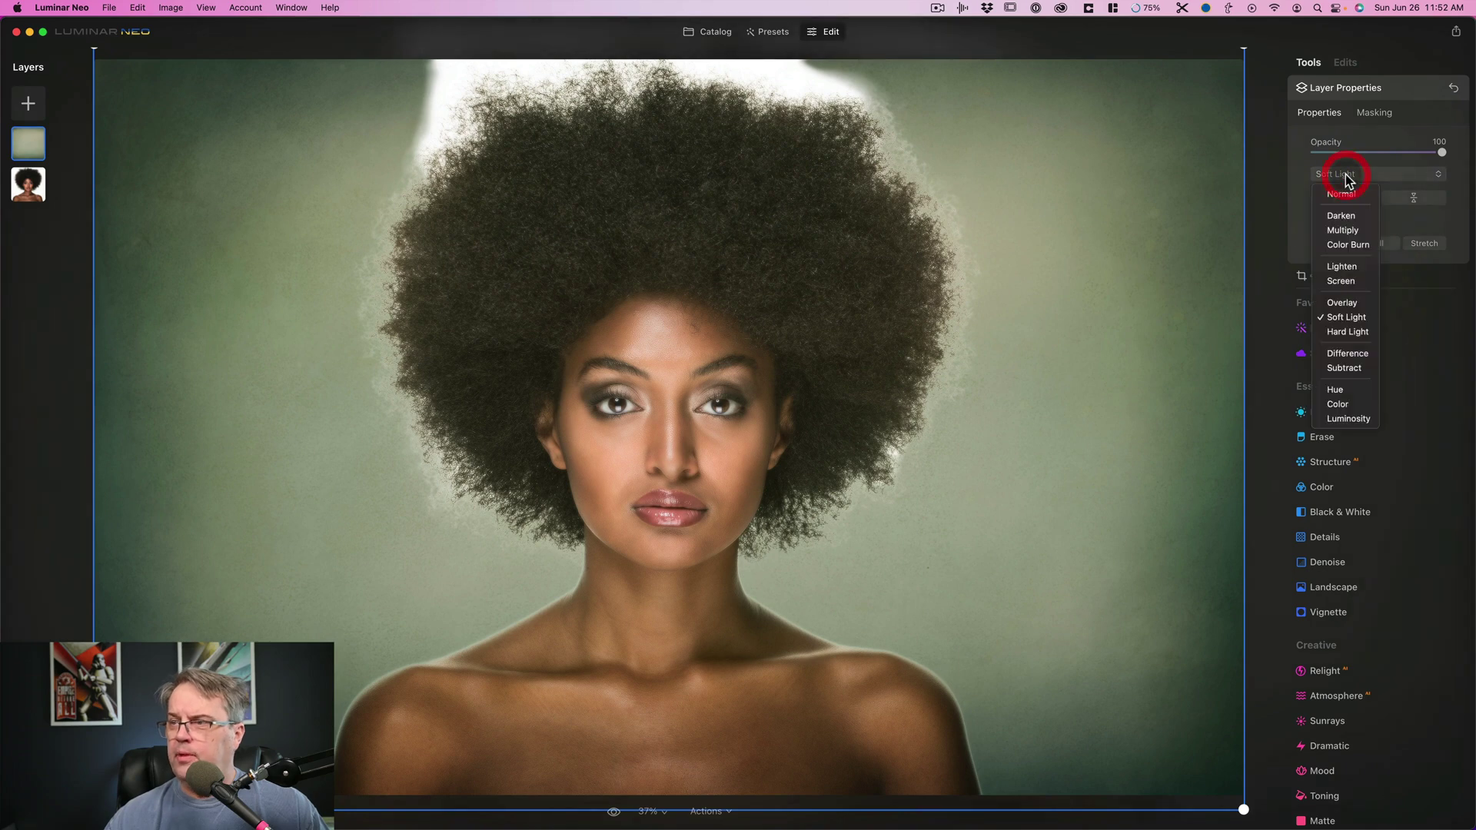
left_click(1344, 230)
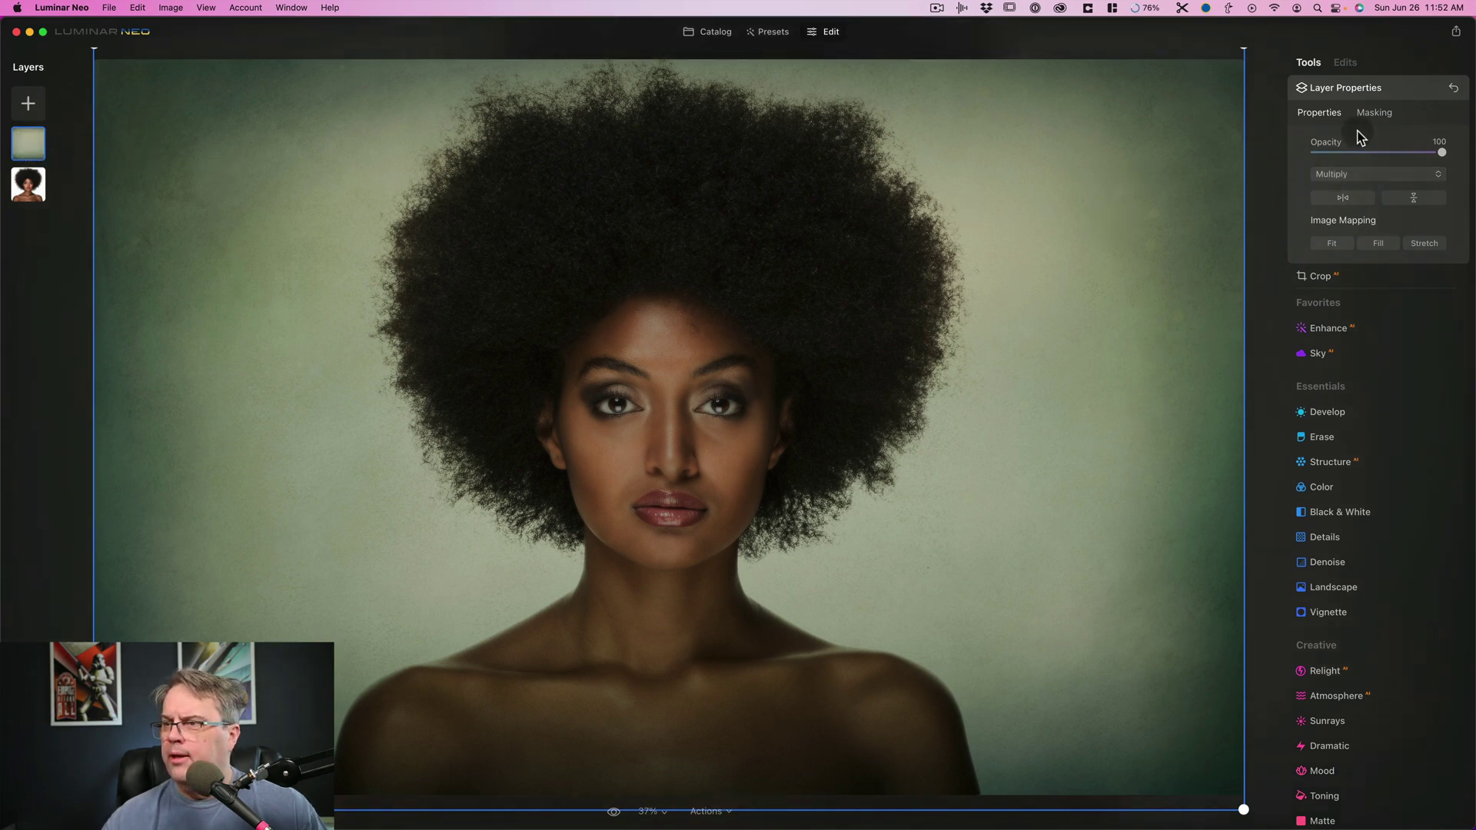
Step: Start a brush mask on the texture layer with the brush set to Erase
left_click(1364, 113)
left_click(1330, 145)
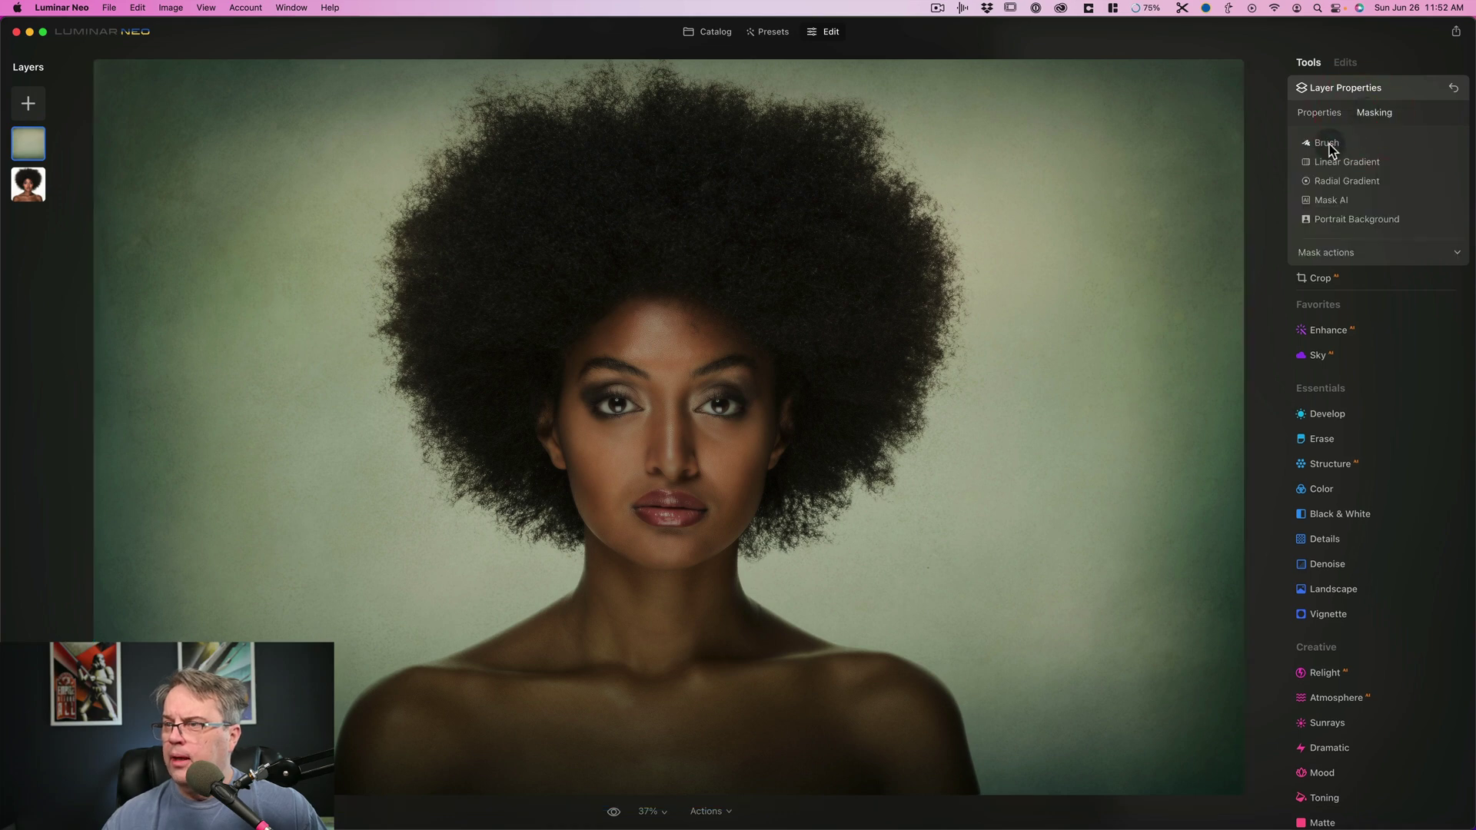
left_click(1332, 147)
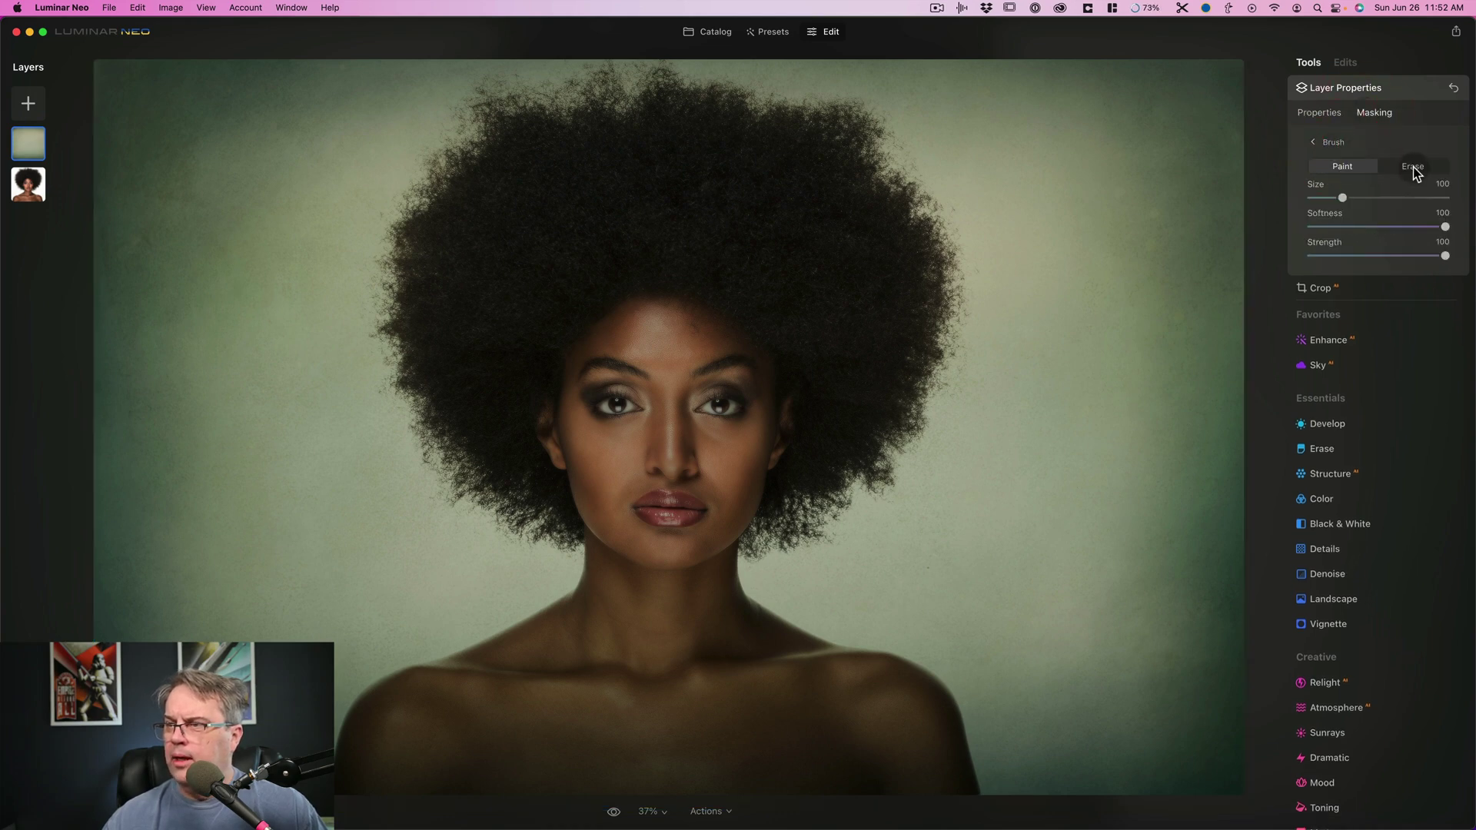
left_click(1413, 166)
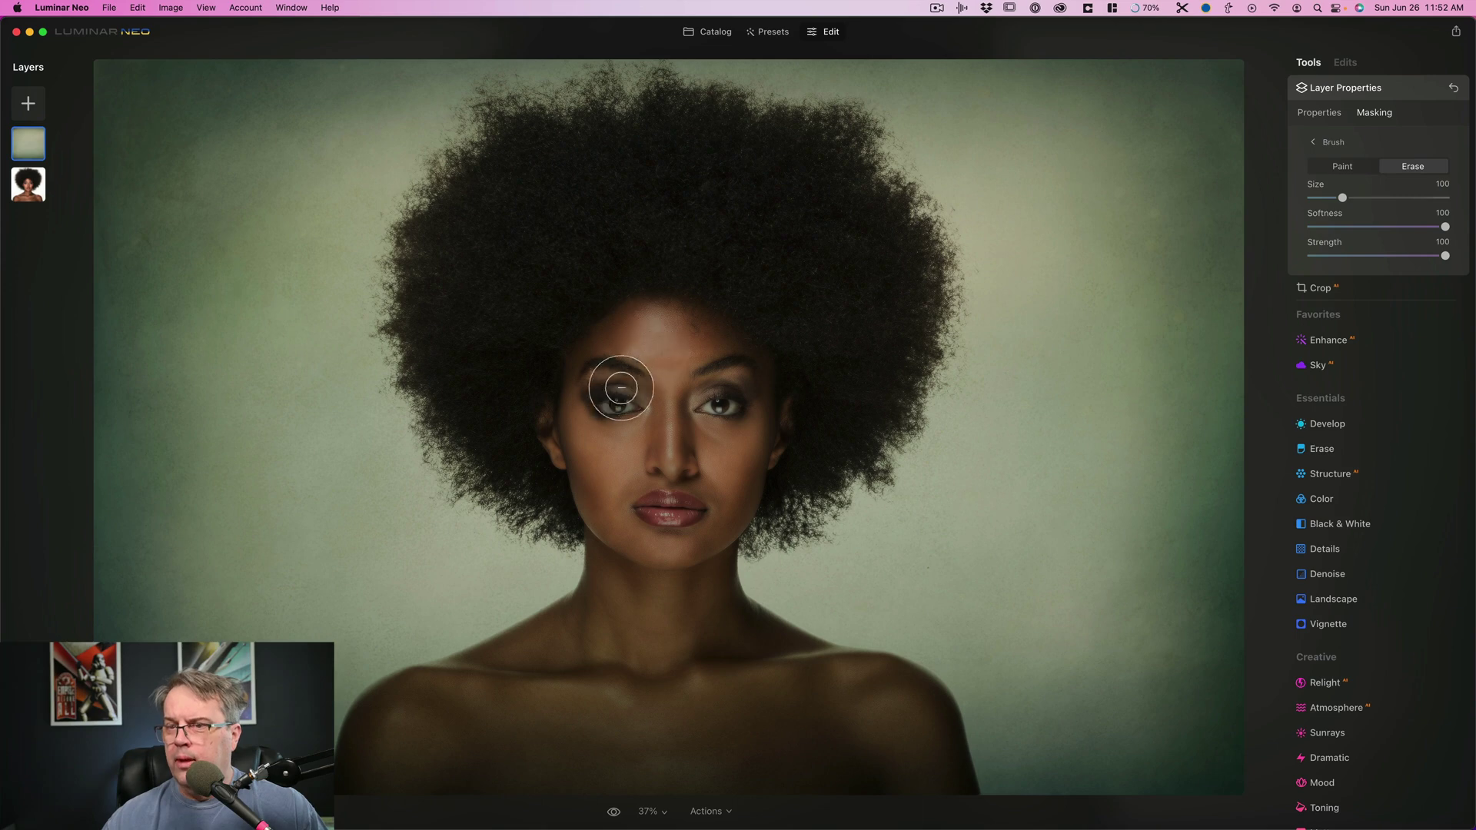
Step: Erase the texture from the eyes, hair top, face, neck, right shoulder and both hair edges
mouse_move(621, 388)
left_mouse_down()
mouse_move(726, 398)
mouse_move(595, 401)
mouse_move(745, 404)
mouse_move(618, 403)
mouse_move(580, 382)
left_mouse_up()
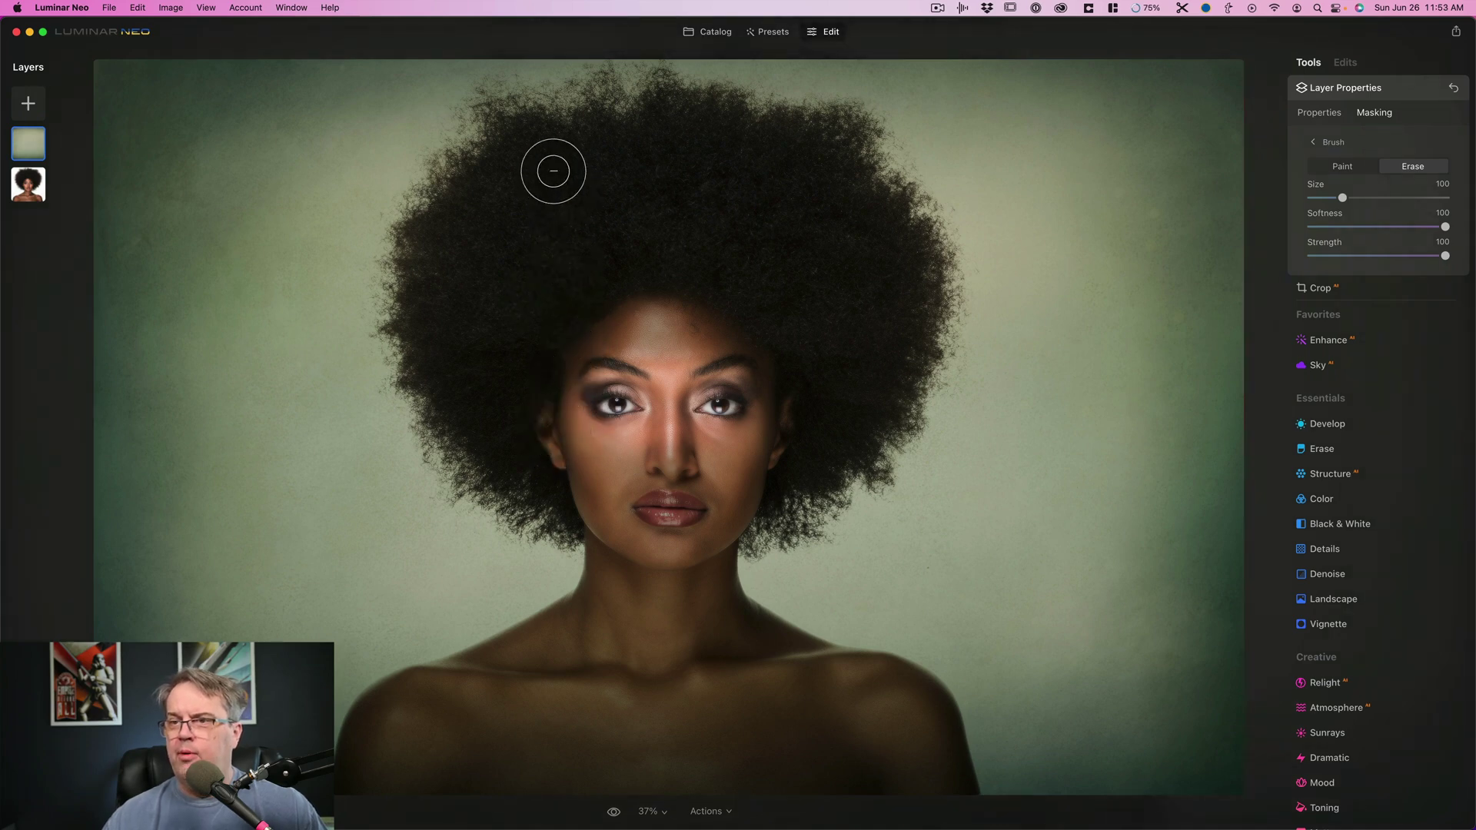
mouse_move(550, 149)
left_mouse_down()
mouse_move(708, 140)
mouse_move(835, 192)
mouse_move(516, 201)
mouse_move(503, 195)
mouse_move(519, 170)
mouse_move(754, 173)
mouse_move(486, 230)
mouse_move(483, 209)
mouse_move(481, 318)
mouse_move(515, 414)
mouse_move(508, 277)
mouse_move(549, 216)
mouse_move(661, 239)
mouse_move(842, 203)
mouse_move(885, 241)
mouse_move(886, 285)
mouse_move(798, 302)
mouse_move(795, 263)
mouse_move(834, 273)
mouse_move(826, 245)
mouse_move(792, 389)
mouse_move(732, 288)
mouse_move(727, 239)
mouse_move(782, 328)
mouse_move(845, 244)
mouse_move(869, 333)
mouse_move(850, 381)
mouse_move(684, 530)
mouse_move(674, 500)
mouse_move(744, 431)
mouse_move(736, 373)
mouse_move(630, 239)
mouse_move(550, 252)
mouse_move(577, 305)
mouse_move(692, 325)
mouse_move(675, 310)
mouse_move(566, 355)
mouse_move(514, 322)
mouse_move(545, 433)
mouse_move(594, 480)
mouse_move(626, 428)
mouse_move(613, 287)
mouse_move(663, 484)
mouse_move(681, 451)
mouse_move(656, 428)
mouse_move(638, 512)
left_mouse_up()
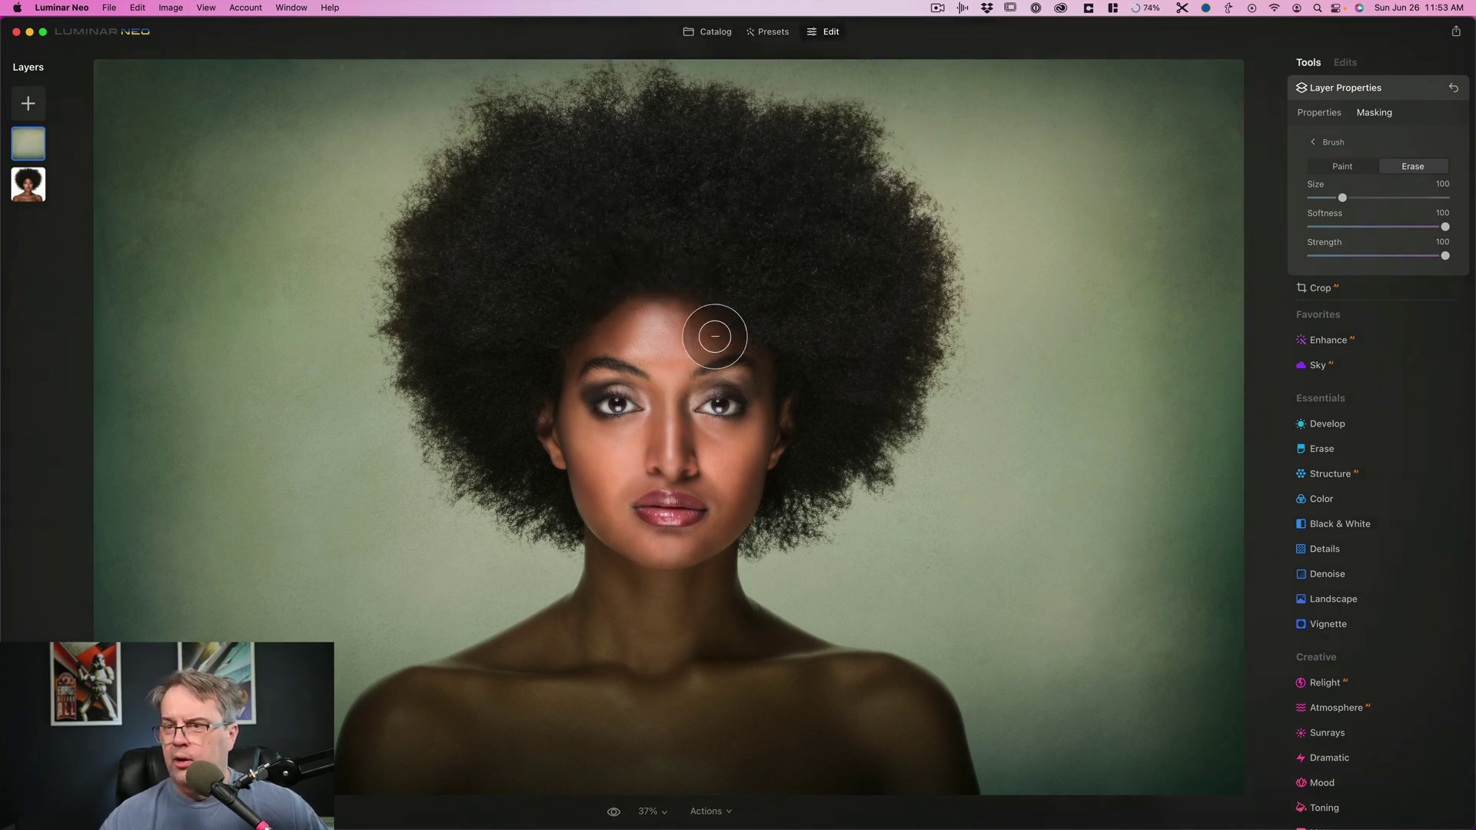
mouse_move(712, 333)
left_mouse_down()
mouse_move(769, 365)
mouse_move(726, 353)
mouse_move(639, 543)
mouse_move(716, 785)
left_mouse_up()
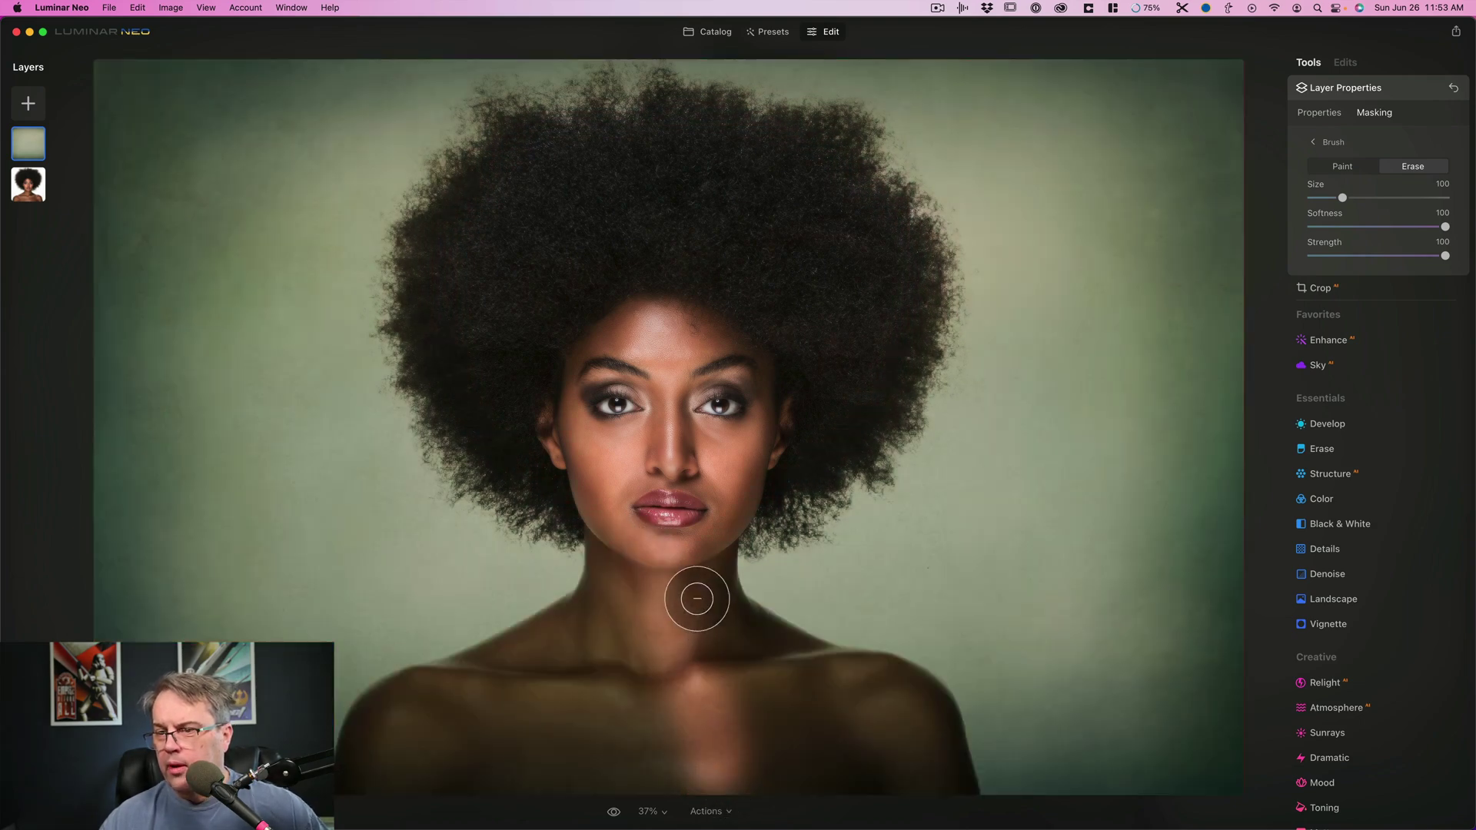
mouse_move(694, 585)
left_mouse_down()
mouse_move(735, 640)
mouse_move(906, 713)
mouse_move(932, 783)
mouse_move(724, 788)
mouse_move(651, 759)
mouse_move(710, 728)
mouse_move(827, 728)
mouse_move(870, 767)
mouse_move(756, 732)
mouse_move(747, 771)
mouse_move(882, 752)
mouse_move(369, 777)
mouse_move(396, 728)
mouse_move(568, 661)
mouse_move(601, 625)
mouse_move(615, 566)
mouse_move(655, 695)
mouse_move(624, 710)
mouse_move(601, 672)
mouse_move(593, 714)
mouse_move(448, 738)
mouse_move(611, 706)
left_mouse_up()
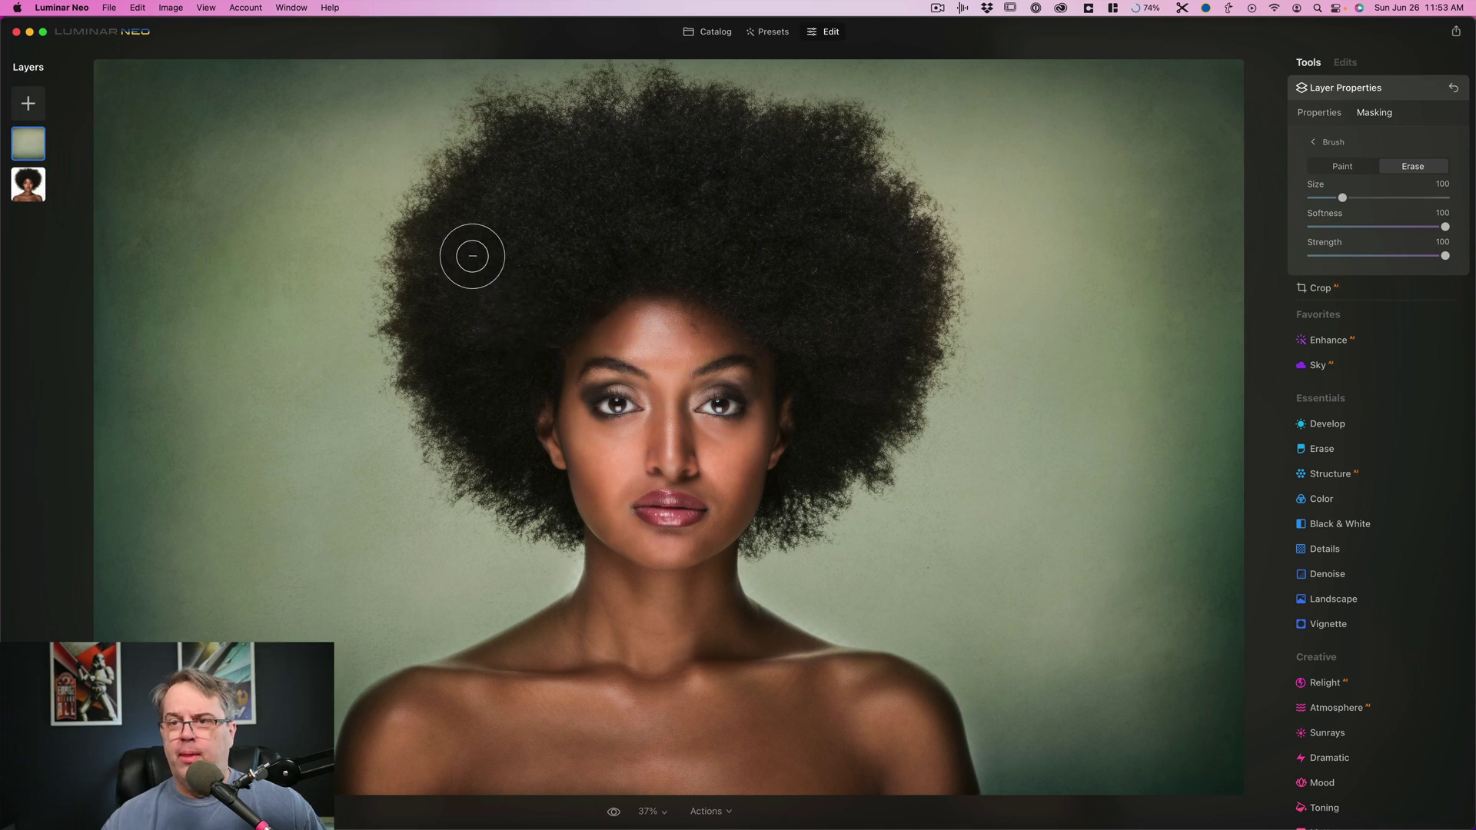
mouse_move(466, 266)
left_mouse_down()
mouse_move(472, 370)
mouse_move(515, 429)
mouse_move(546, 452)
mouse_move(604, 440)
left_mouse_up()
mouse_move(887, 323)
left_mouse_down()
mouse_move(820, 415)
mouse_move(706, 432)
mouse_move(711, 388)
left_mouse_up()
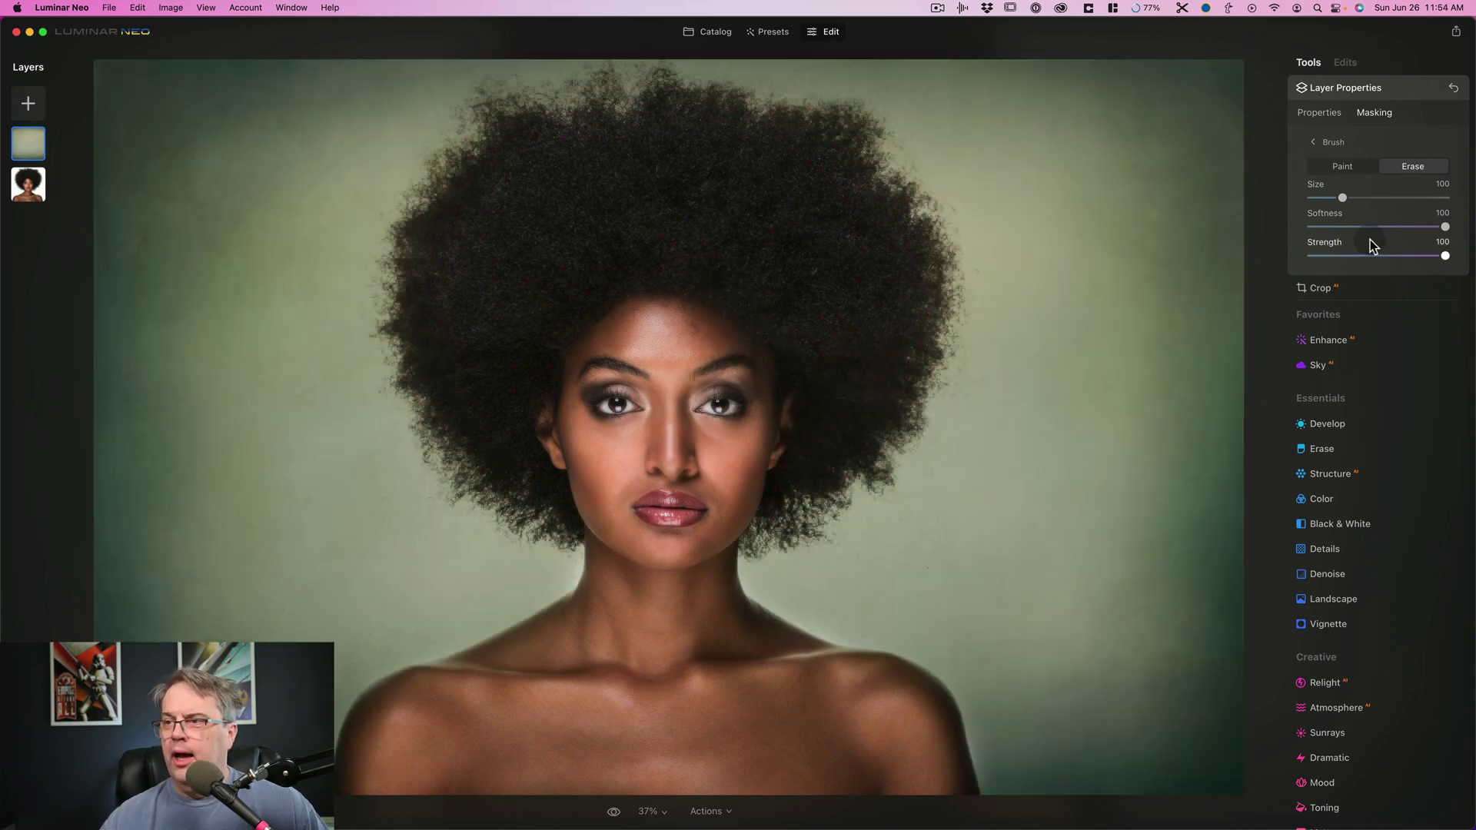